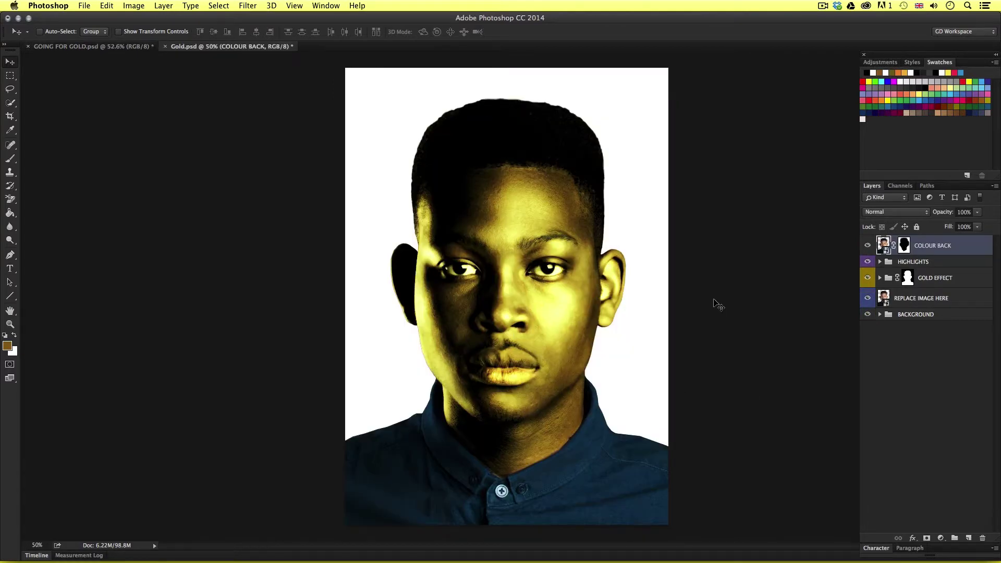
Zoom in on the portrait and expand the HIGHLIGHTS and GOLD EFFECT groups with their subgroups to examine the layers inside.
key(z)
drag(516, 332, 624, 291)
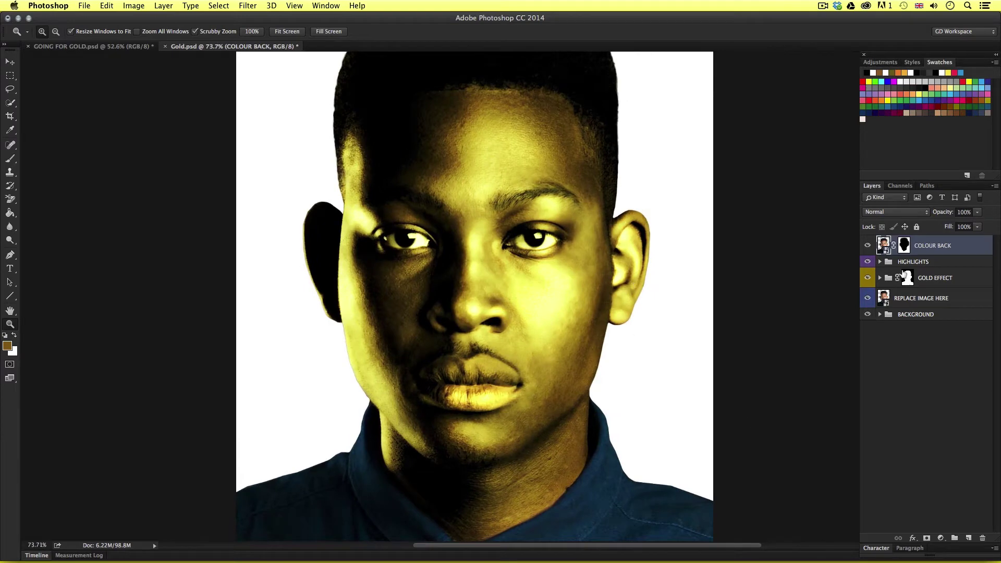
click(881, 278)
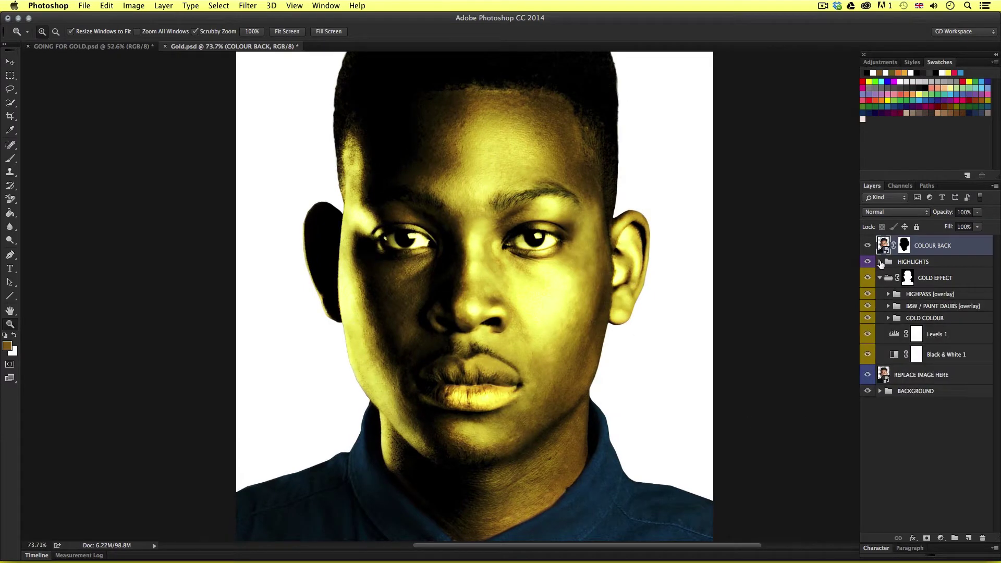
click(880, 261)
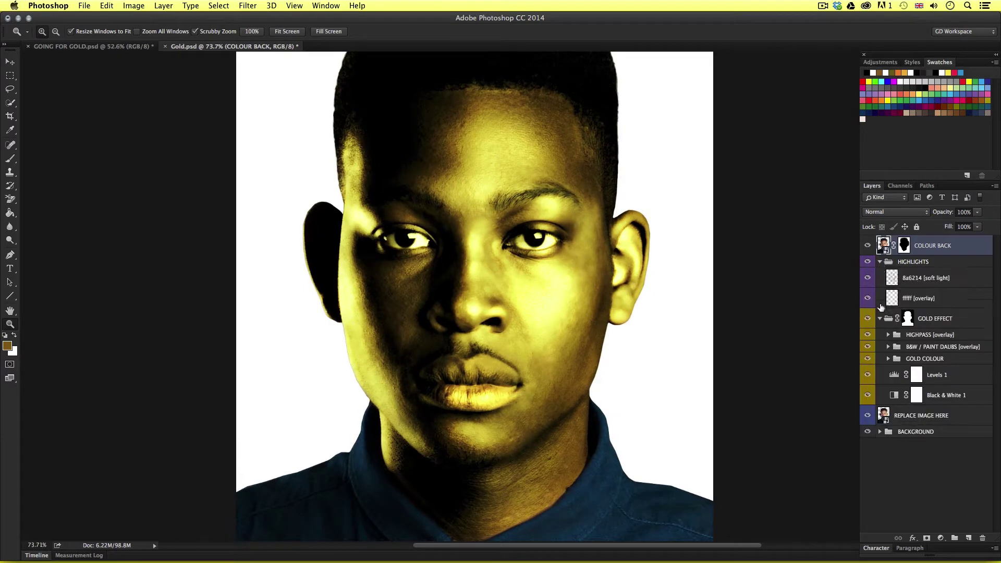
click(888, 358)
click(888, 347)
click(888, 335)
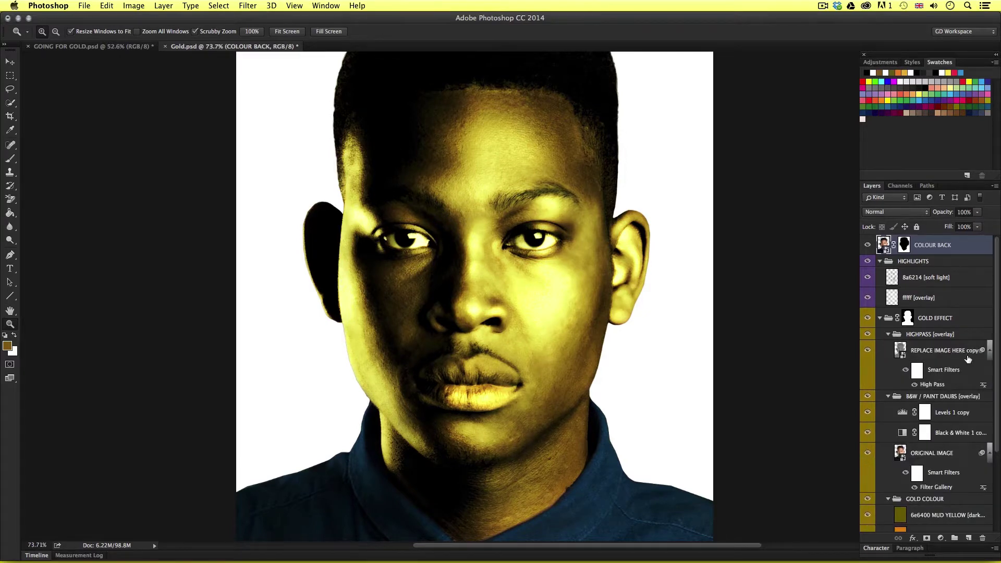
scroll(968, 359, down, 3)
scroll(968, 359, down, 1)
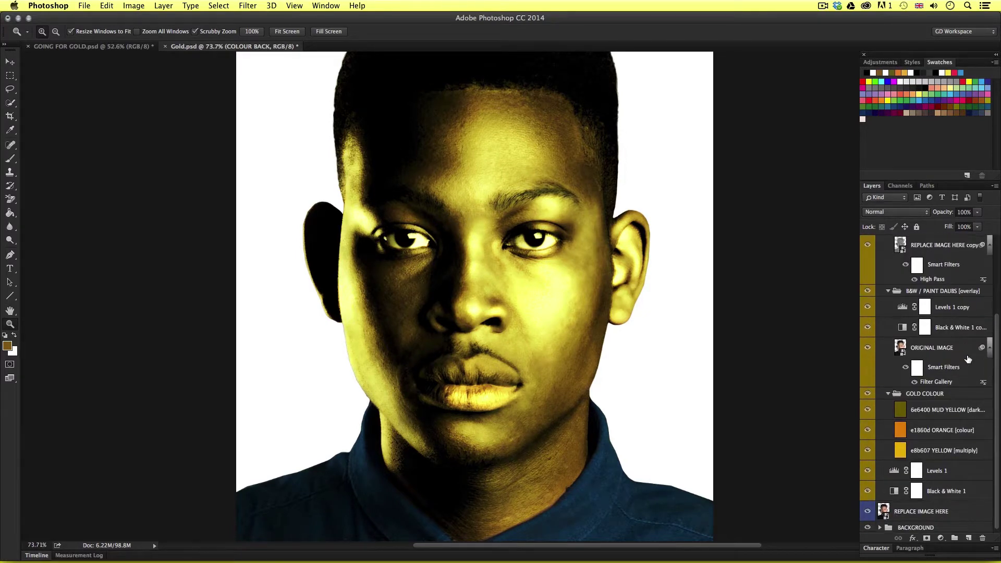
scroll(968, 359, up, 2)
Compare the portrait without and with the GOLD EFFECT group, and collapse all the expanded layer groups.
click(869, 288)
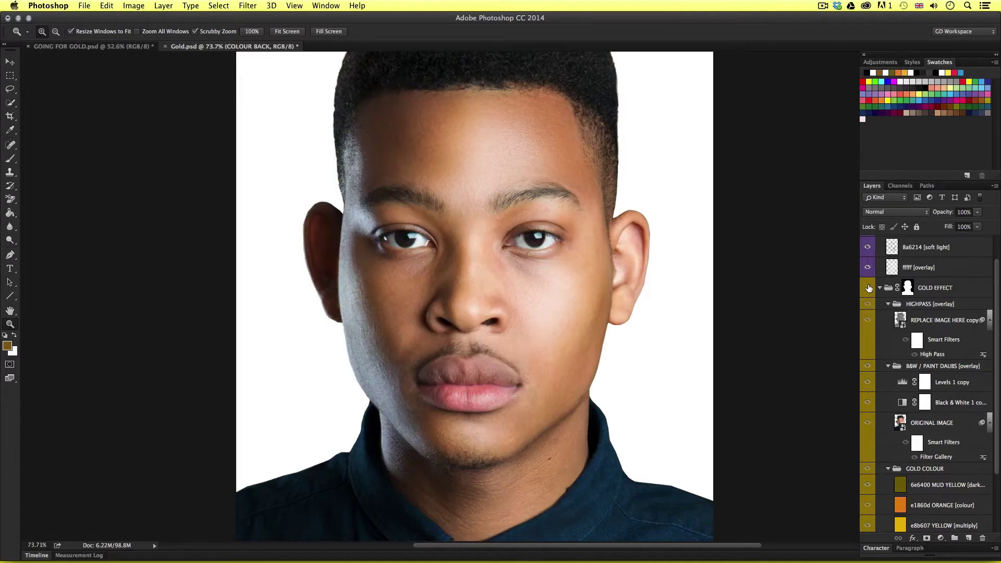
click(868, 288)
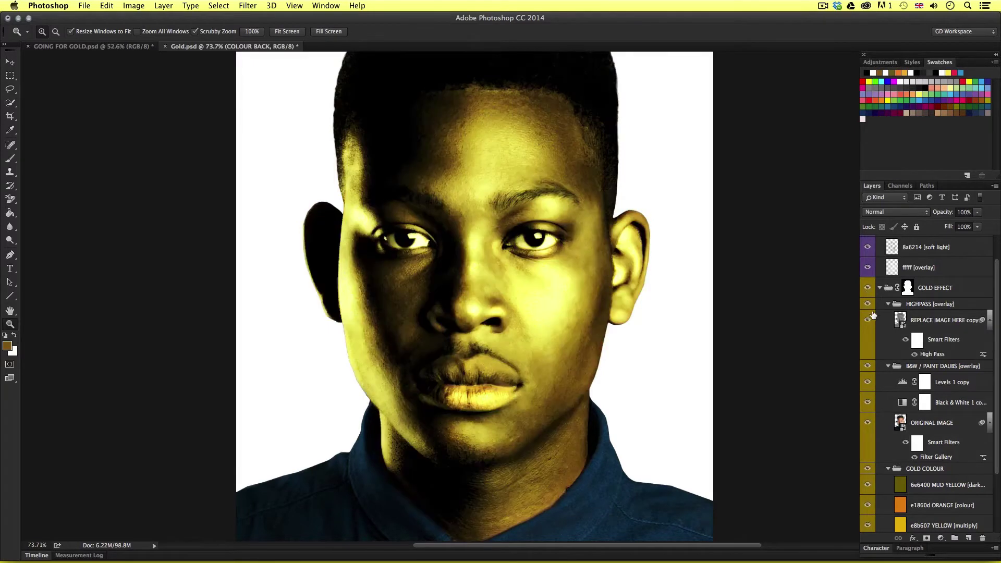
click(888, 304)
click(888, 316)
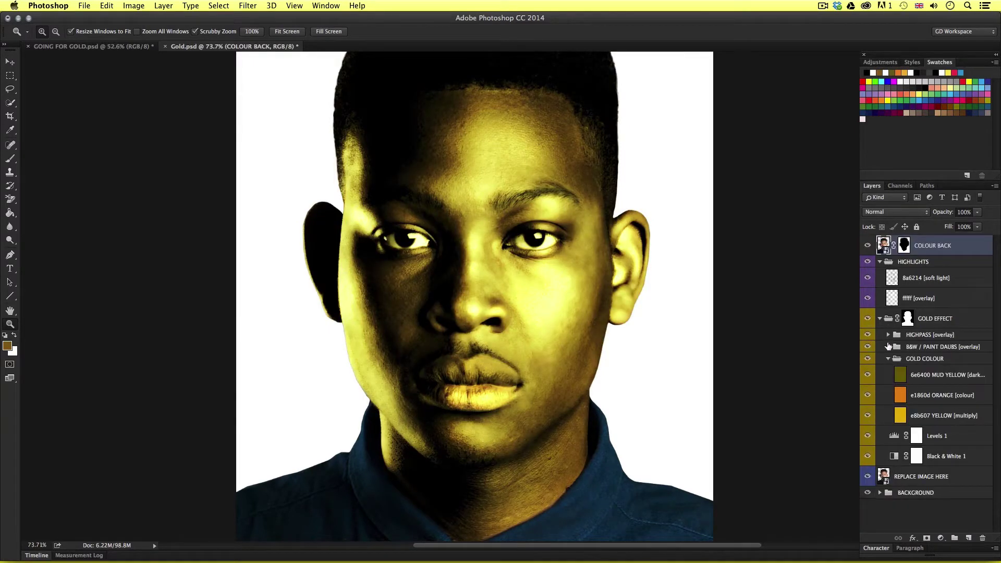
click(888, 359)
click(881, 319)
click(880, 261)
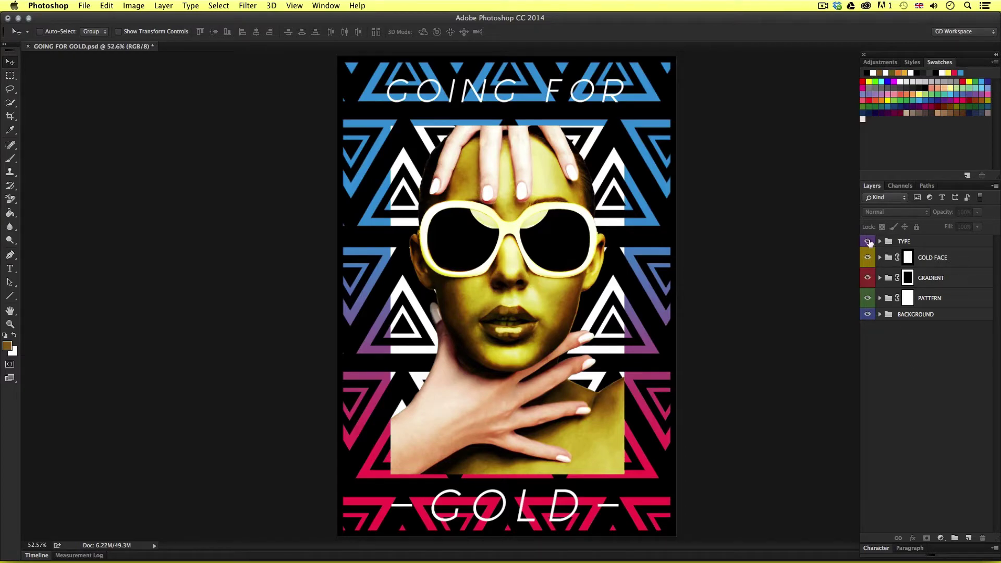
Hide every layer group except BACKGROUND and check the layer inside that group.
drag(870, 243, 867, 303)
click(867, 315)
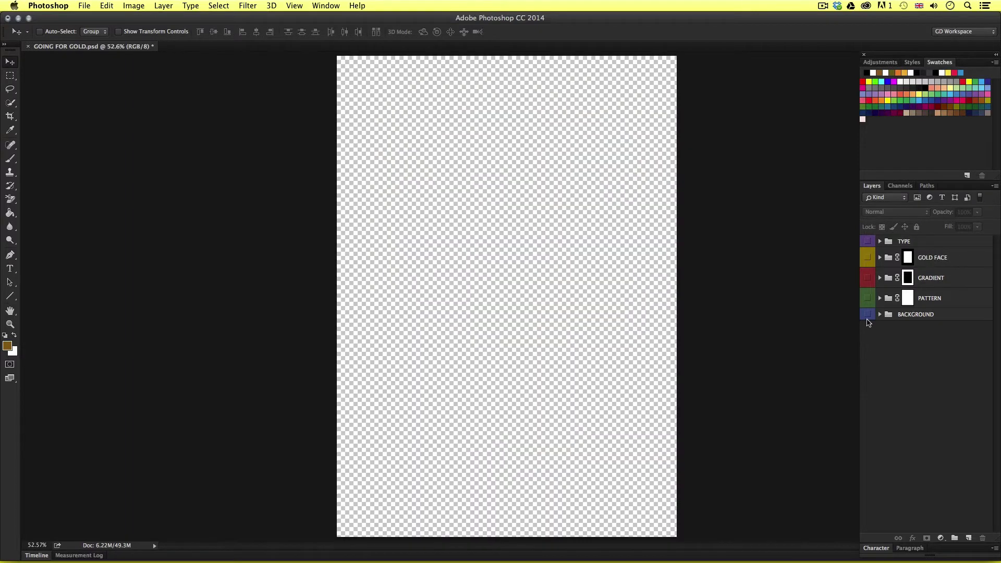
click(868, 314)
click(880, 315)
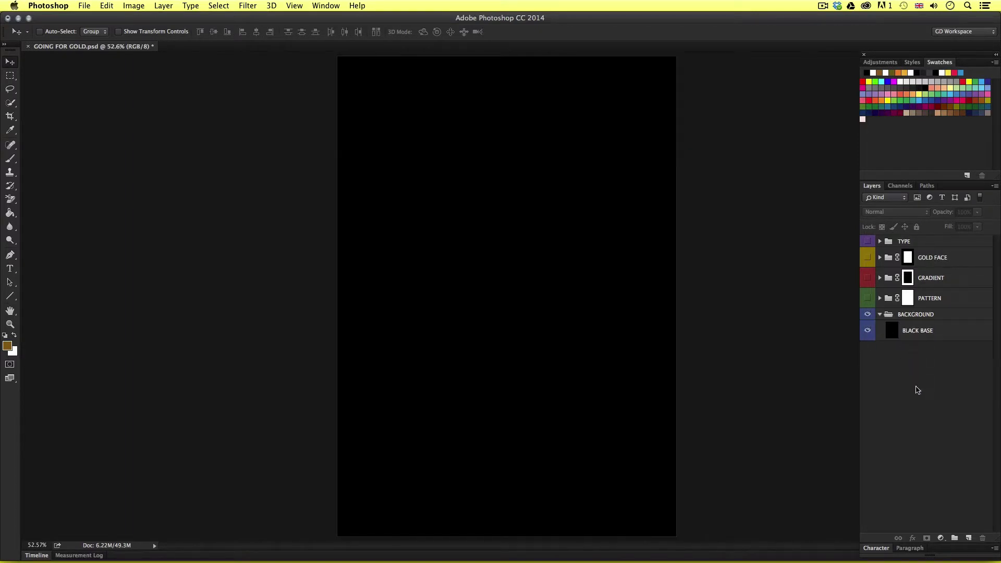
click(881, 315)
Show the PATTERN group, expand it and select its TRIANGLE TEXTURE layer.
click(868, 298)
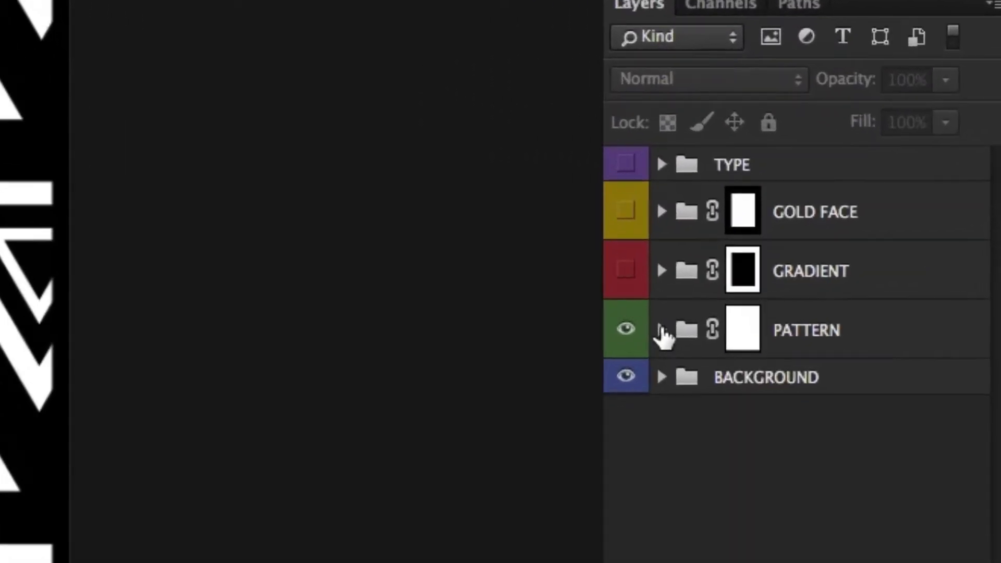
click(731, 322)
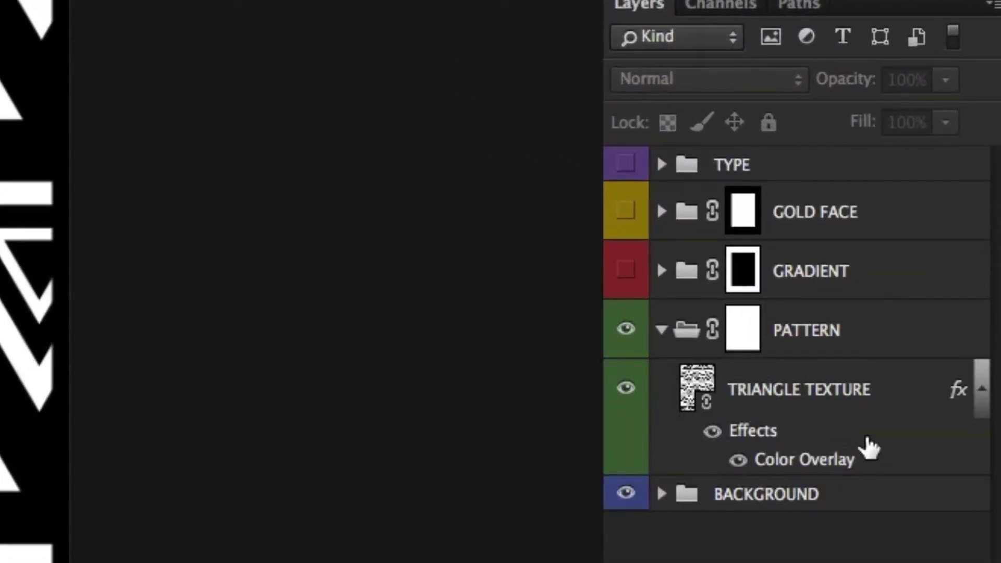
click(797, 395)
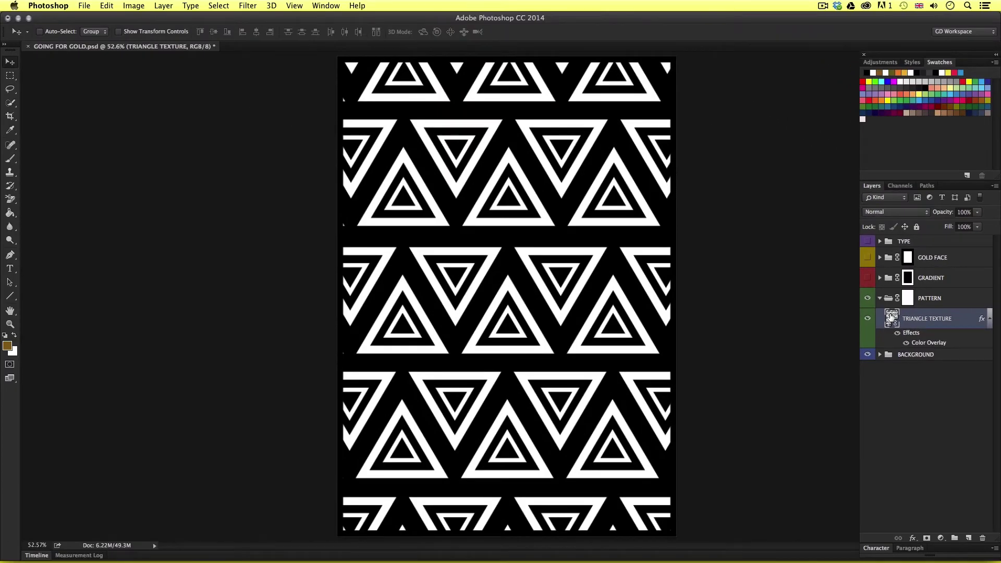
Open the TRIANGLE TEXTURE smart object to inspect its triangle artwork, and close that document again.
double_click(891, 317)
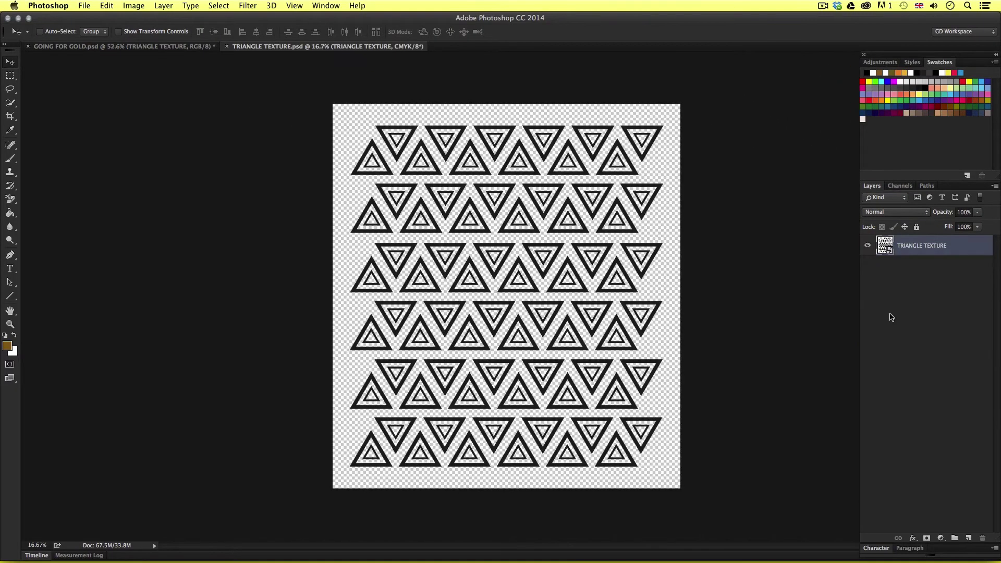
key(z)
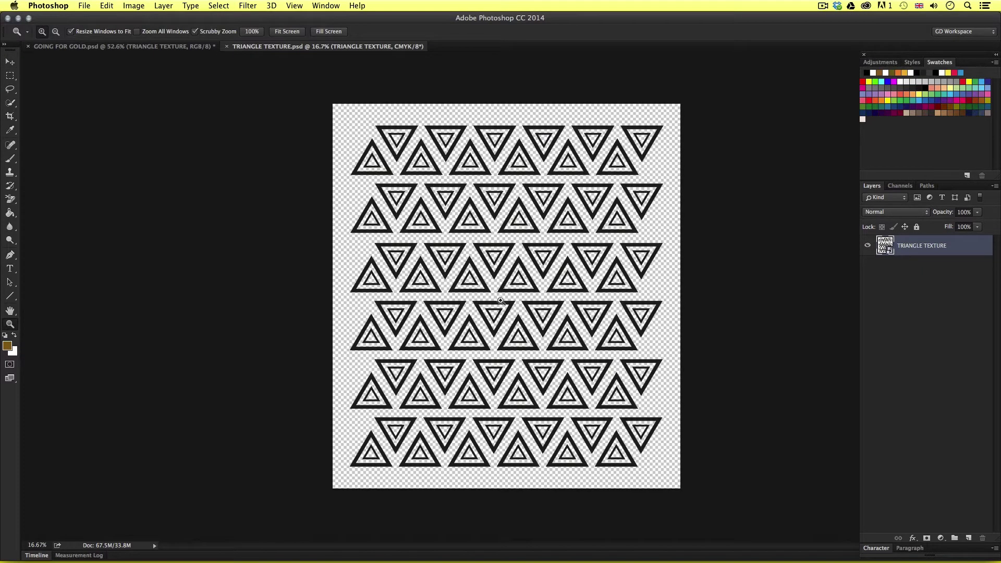
mouse_move(506, 307)
mouse_down()
mouse_move(552, 270)
mouse_move(518, 300)
mouse_up()
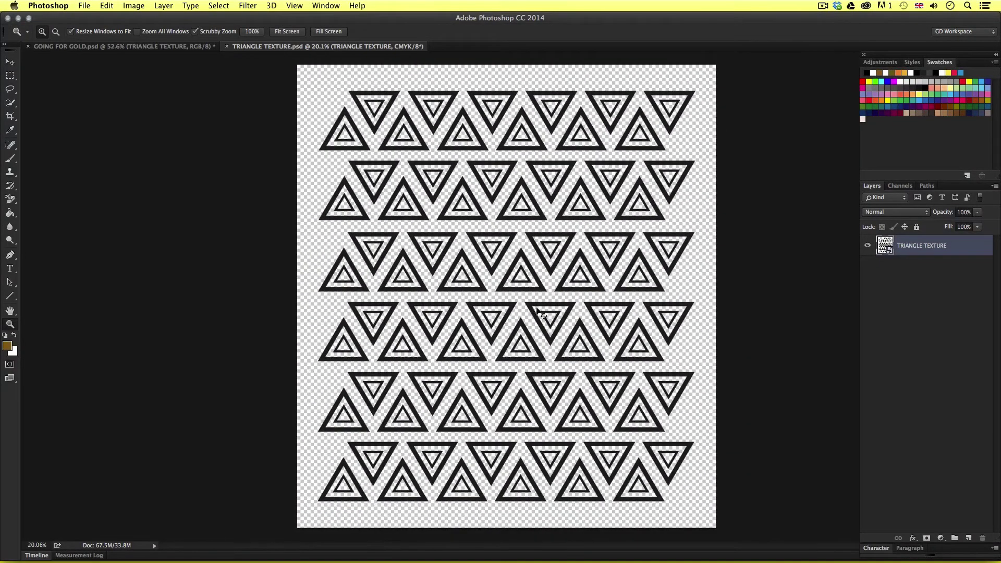
key(super+w)
key(v)
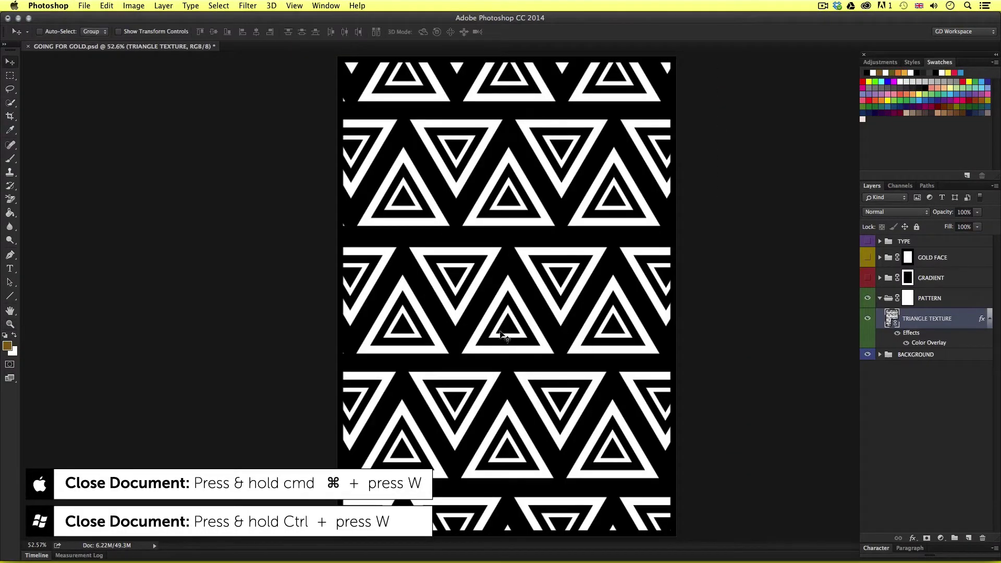
Collapse the PATTERN group and switch its layer mask off and back on to compare the poster's edges.
click(880, 299)
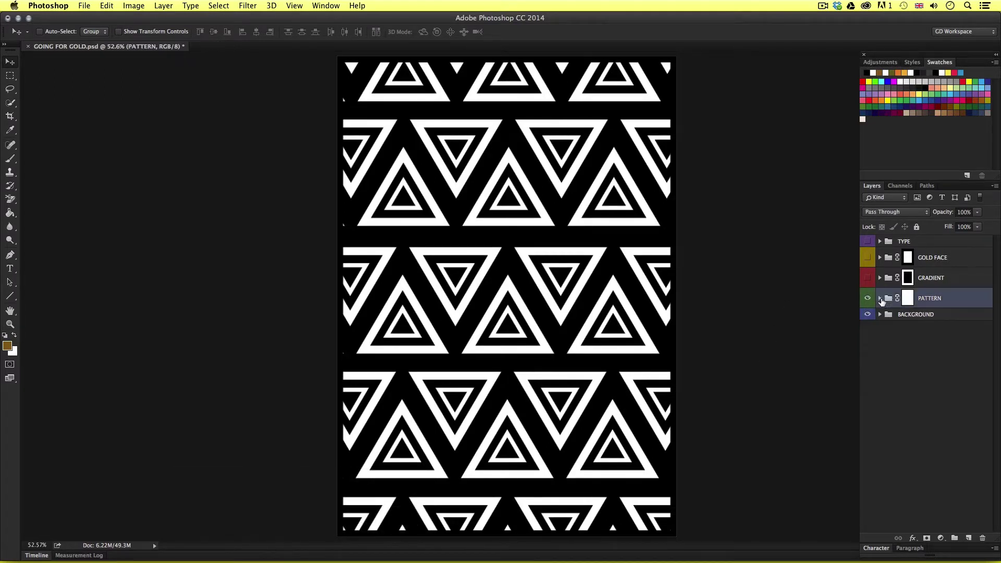
right_click(907, 302)
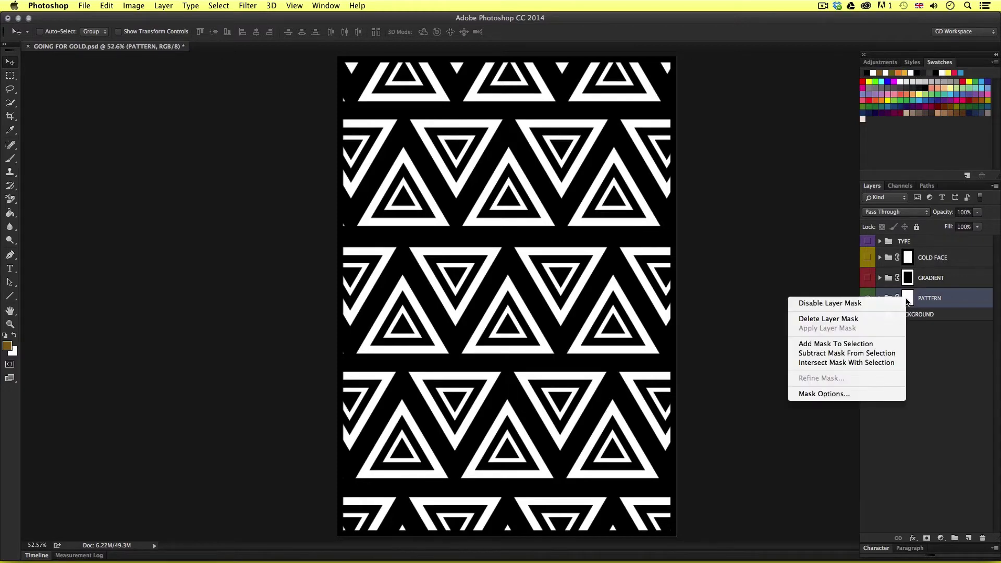
click(881, 304)
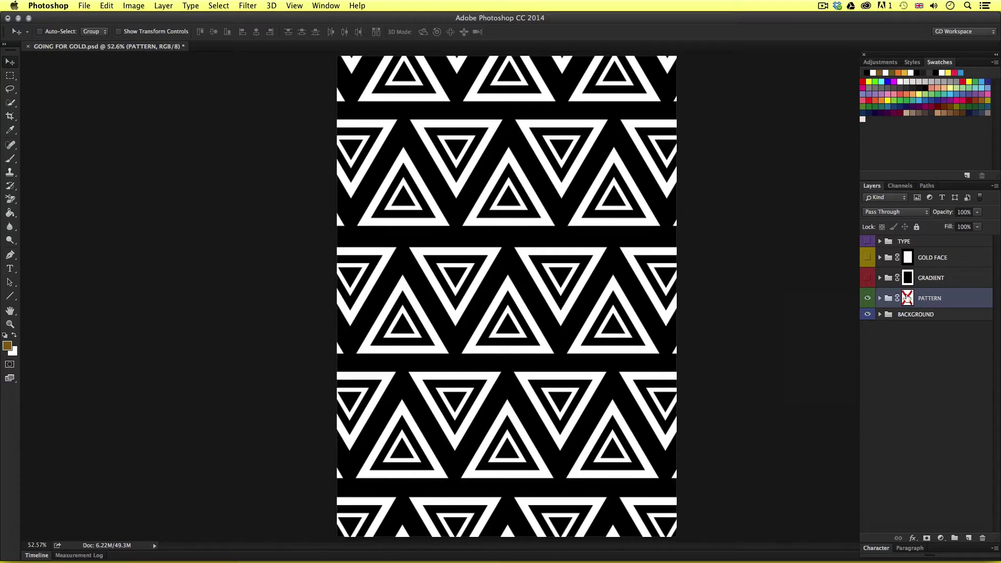
shift+click(907, 297)
click(887, 334)
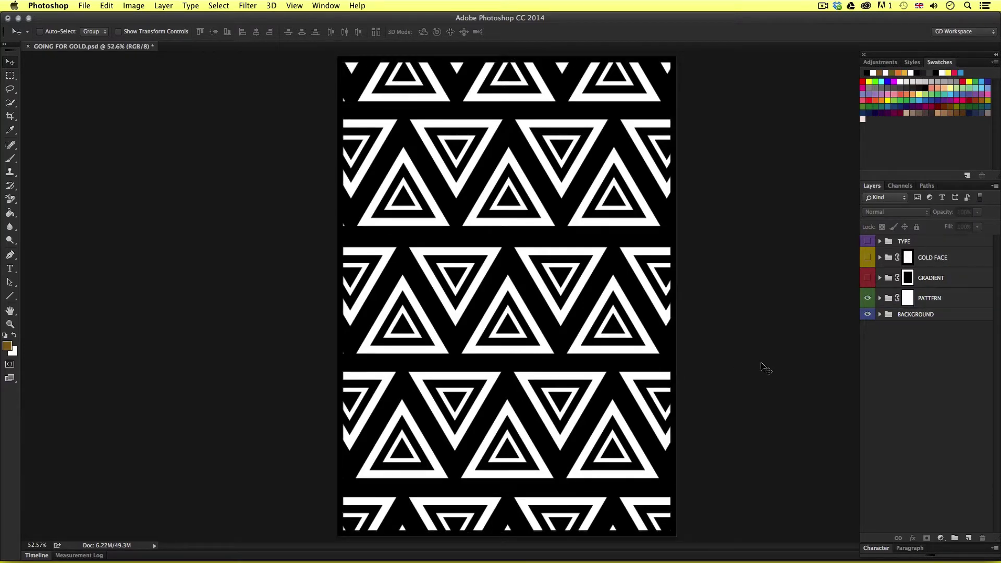
Show the GRADIENT group, select the multiply gradient layer inside it for inspection, and collapse the group.
click(867, 279)
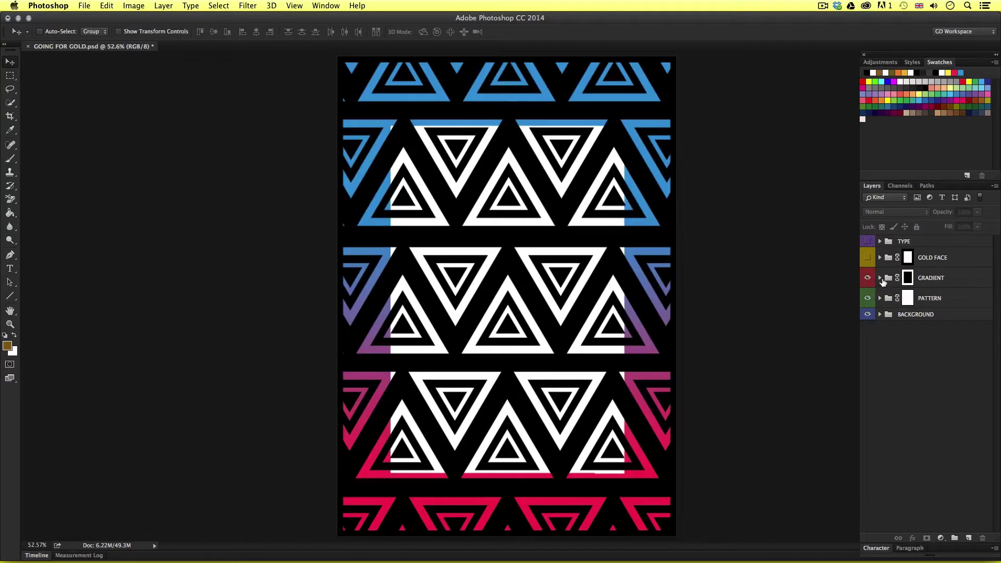
click(880, 278)
click(924, 303)
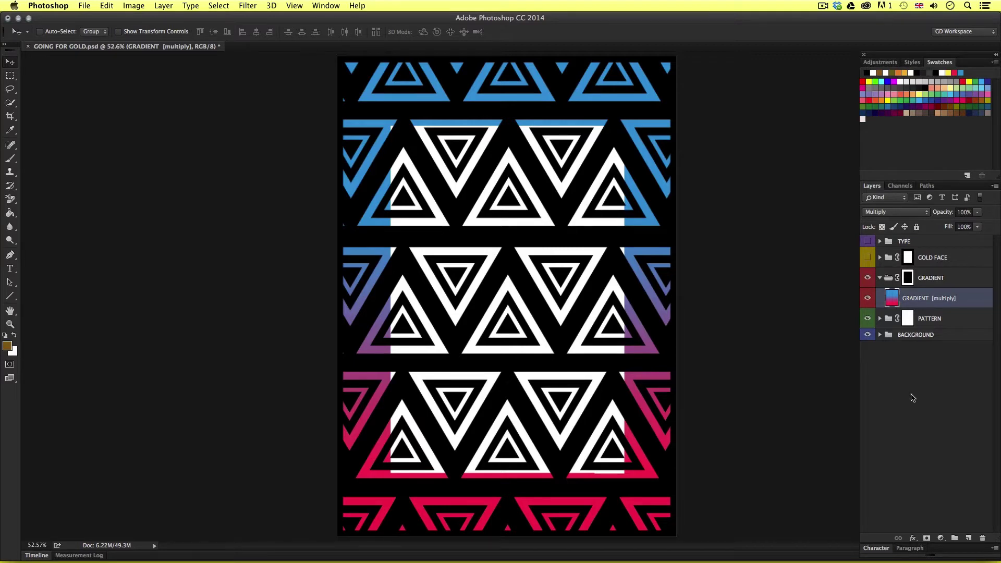
click(880, 278)
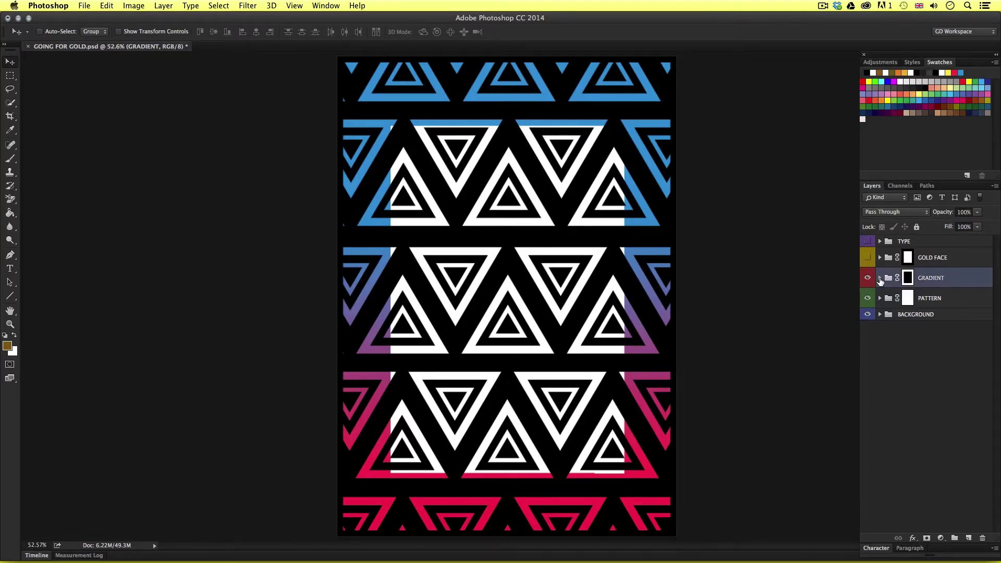
Disable the GRADIENT group's layer mask to view the full gradient, and enable the mask again.
right_click(908, 281)
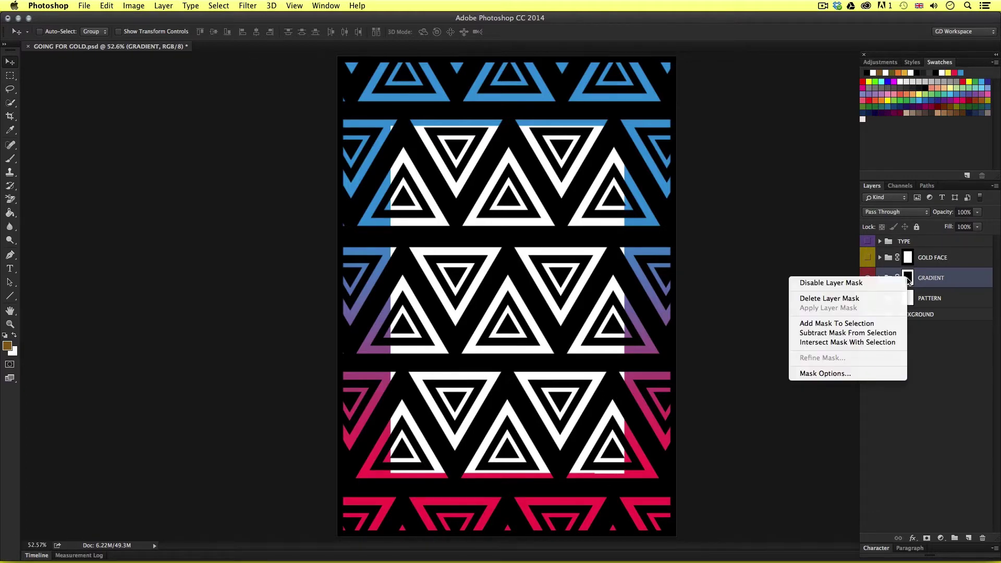
click(864, 283)
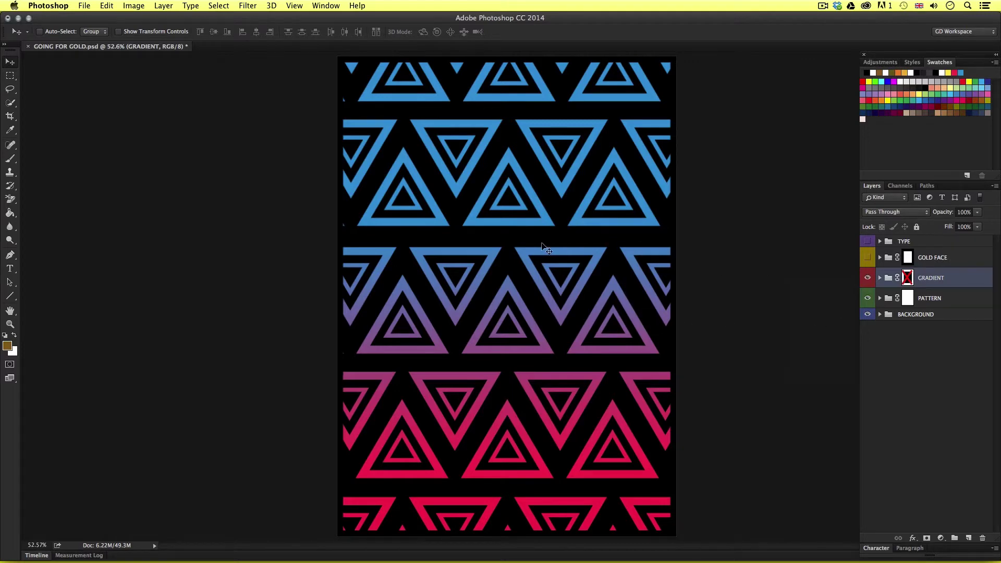
click(908, 279)
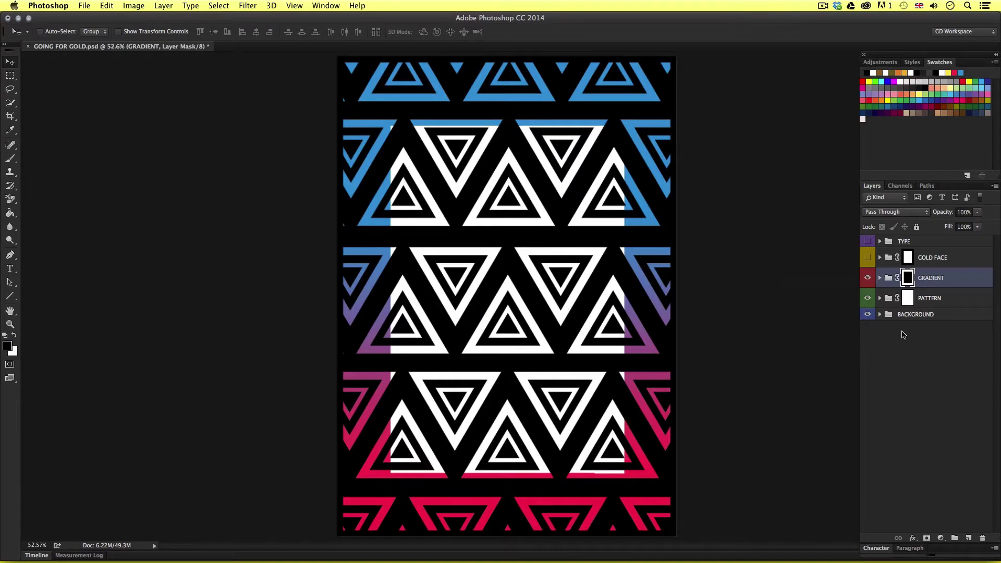
Show the GOLD FACE group and view the contents of its GOLD_FACE_TEMPLATE smart object, closing that document again.
click(867, 258)
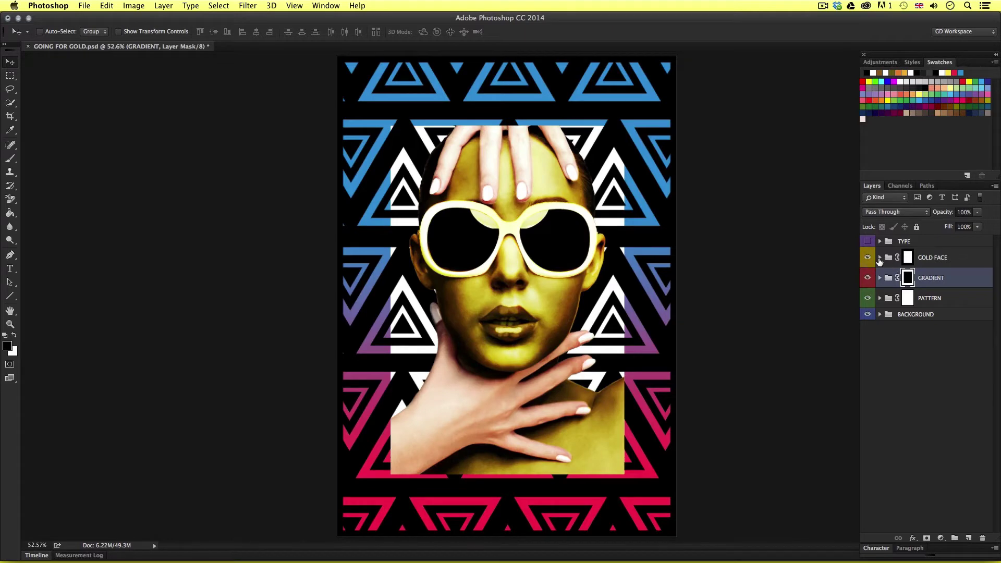
click(880, 257)
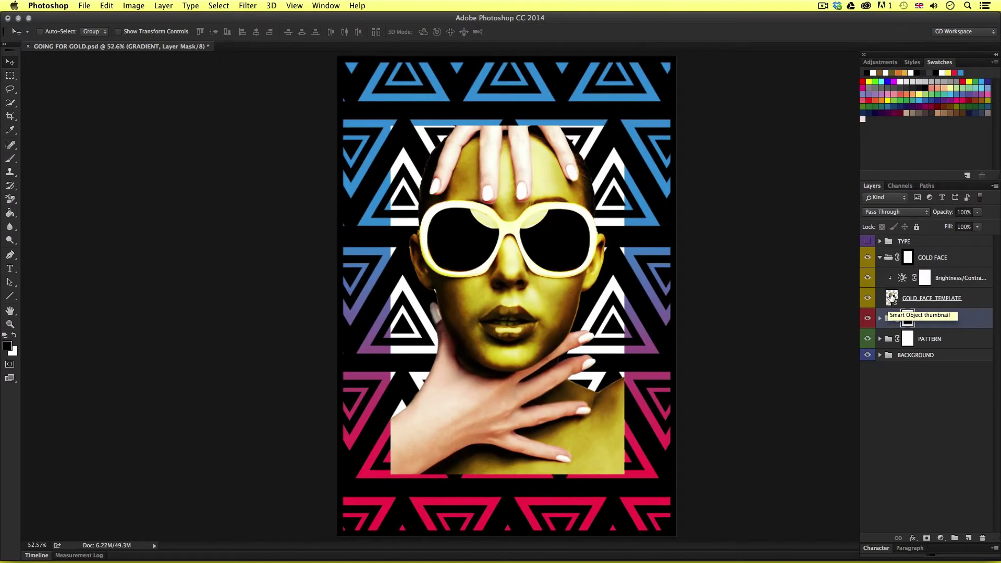
double_click(835, 307)
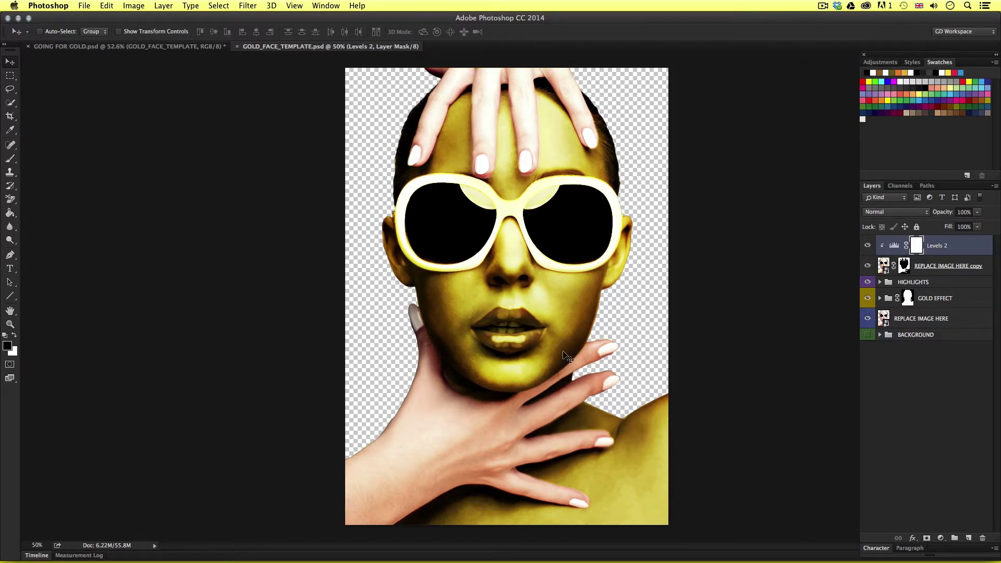
drag(655, 346, 620, 329)
key(super+w)
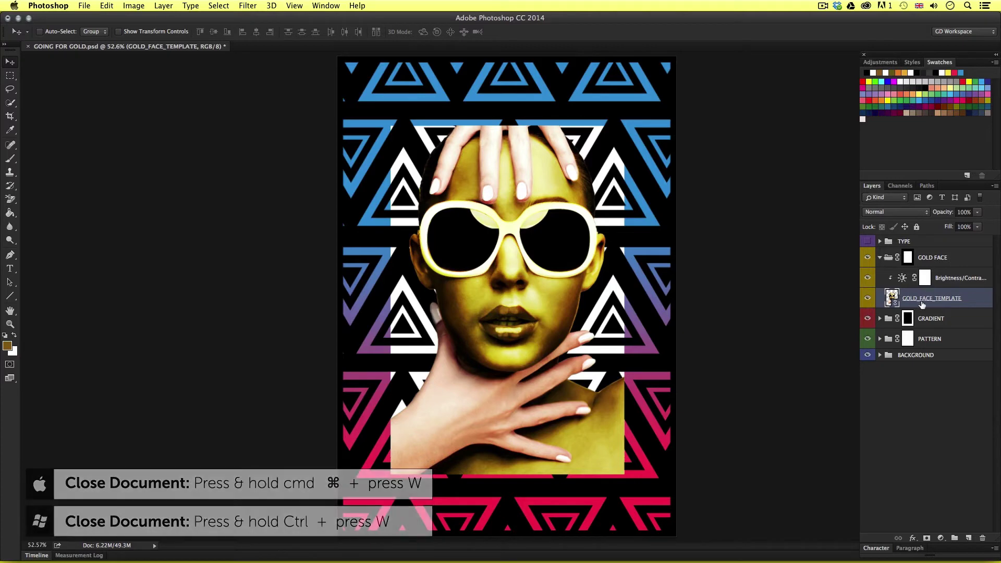
Check the GOLD FACE group's Brightness/Contrast adjustment layer, collapse the group and select its layer mask.
click(955, 277)
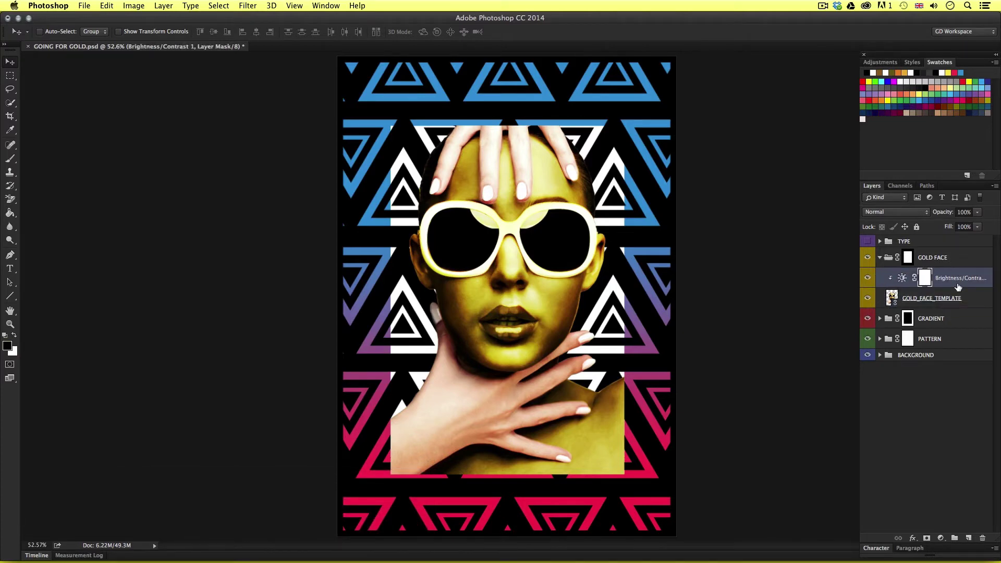
click(880, 257)
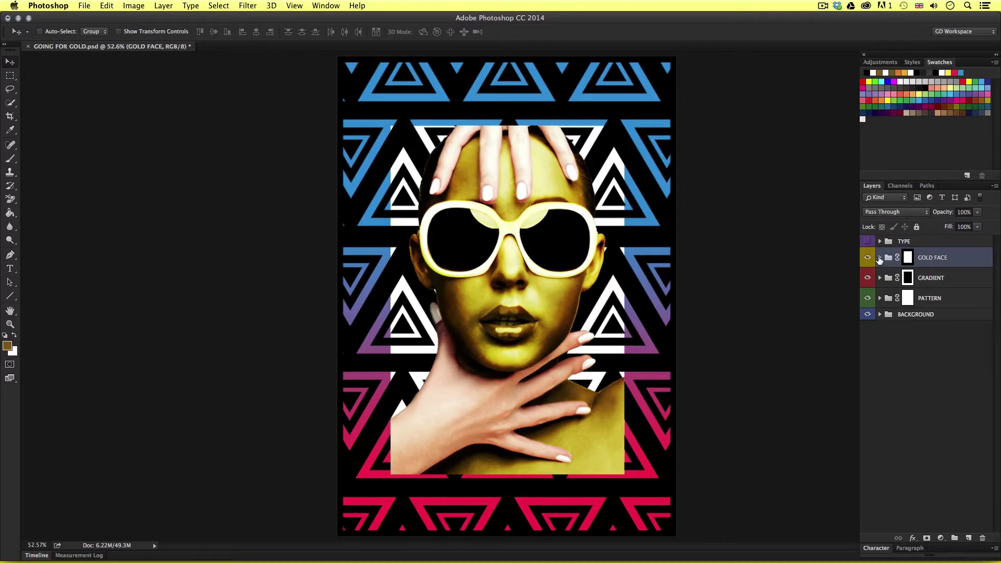
click(908, 259)
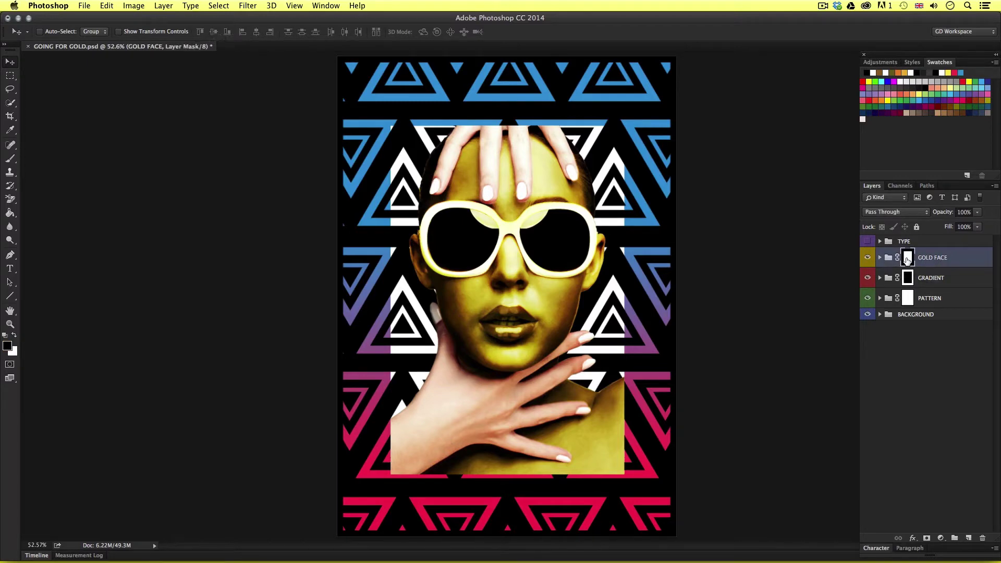
Disable the GOLD FACE group's layer mask to view the unmasked portrait edges, and enable the mask again.
right_click(908, 260)
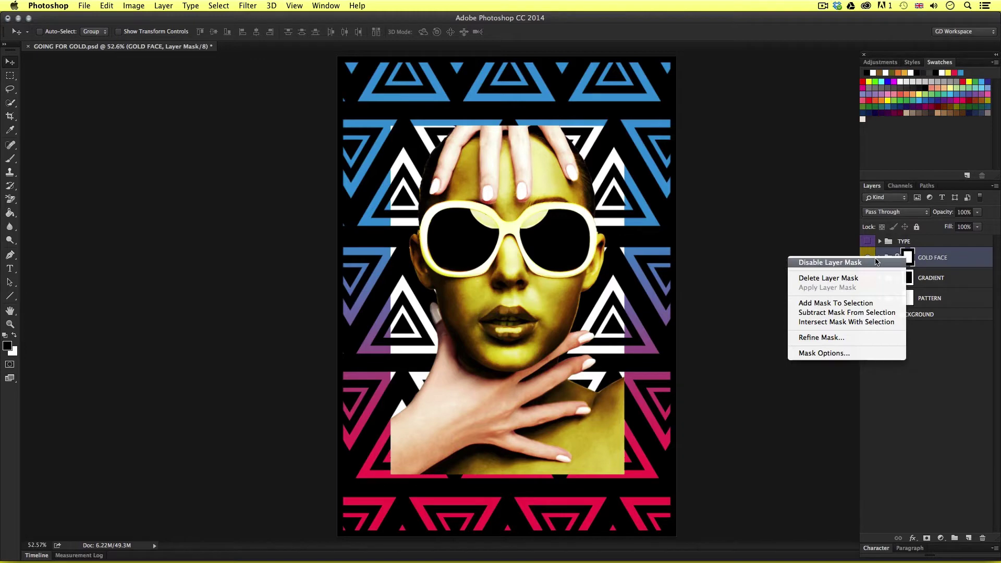
click(876, 262)
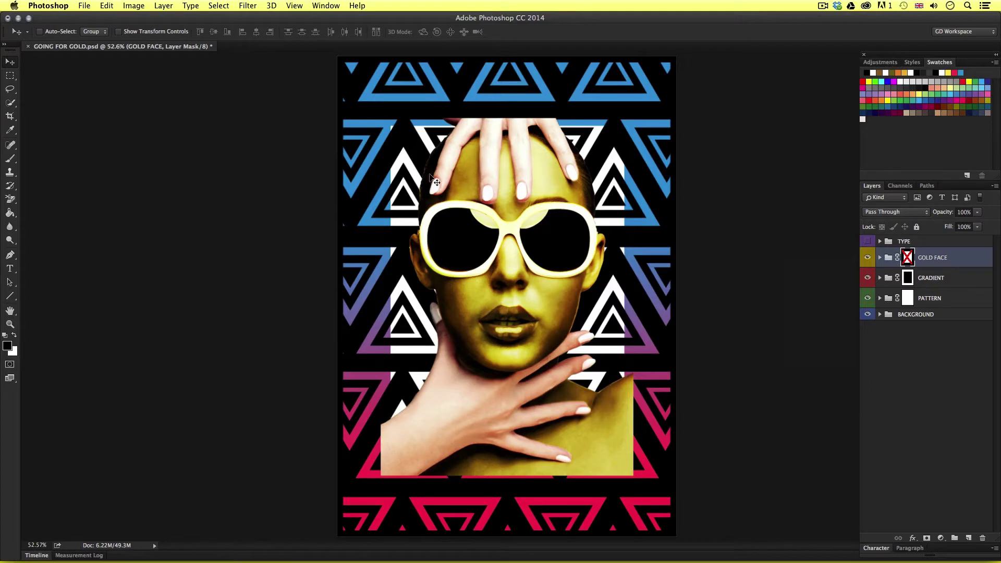
shift+click(908, 256)
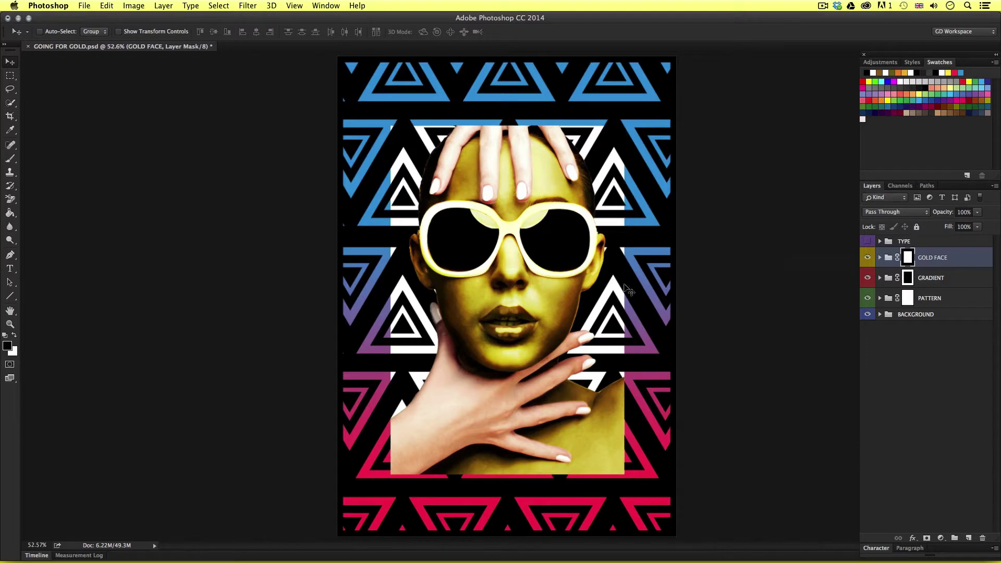
Show the TYPE group, check its gold, going for, LINE RIGHT and LINE LEFT layers, and collapse the group.
click(868, 242)
click(880, 241)
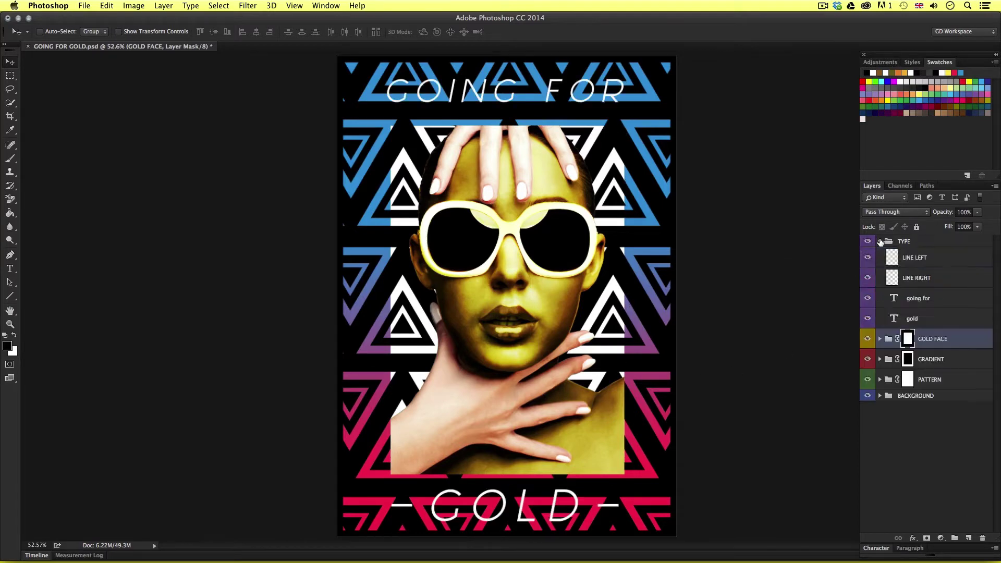
click(917, 319)
click(924, 298)
click(930, 279)
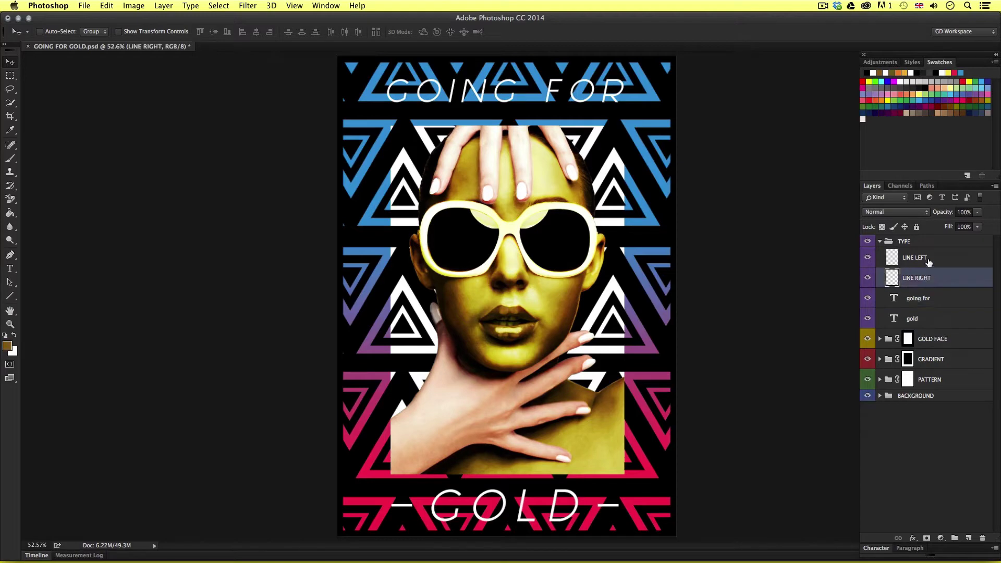
click(930, 261)
click(880, 241)
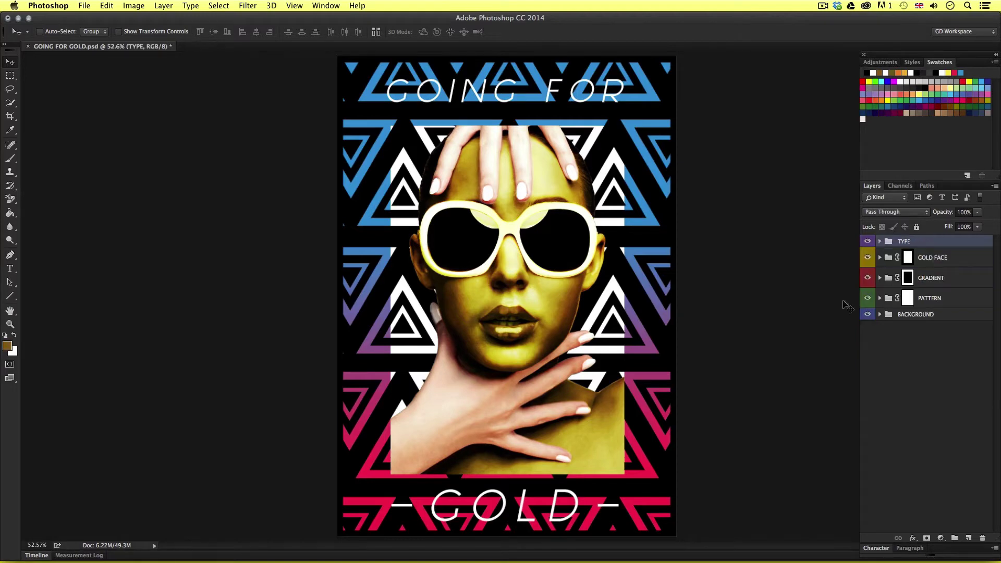
click(902, 350)
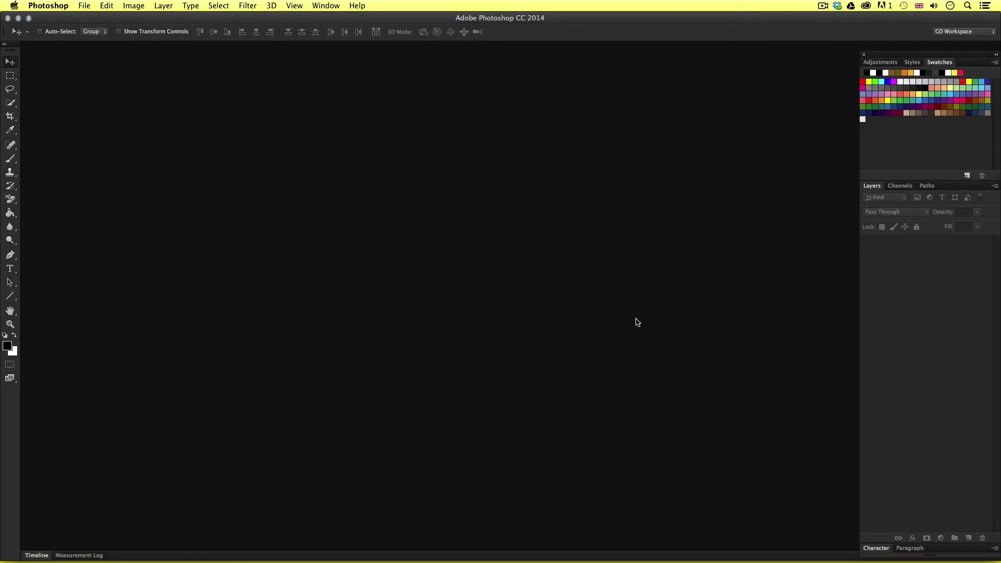
Create a new document from the International Paper A4 preset, 210 x 297 mm in RGB Color, with resolution 150 pixels/inch.
key(super+n)
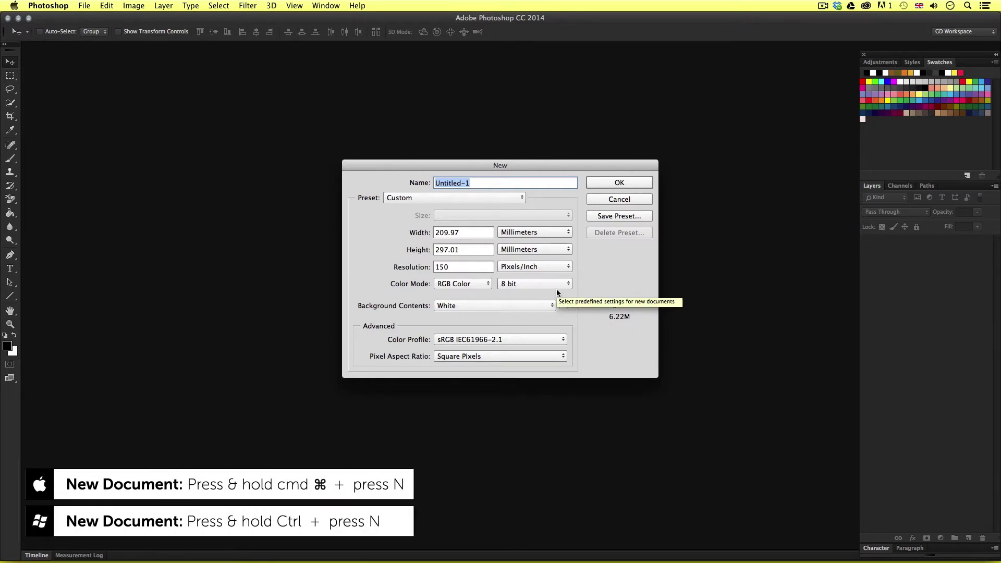
click(447, 197)
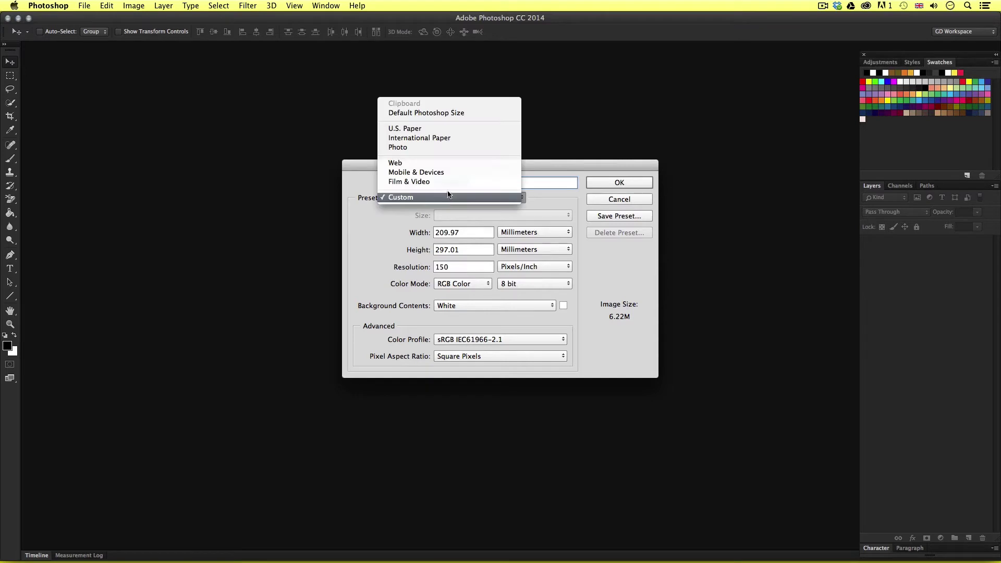
click(447, 142)
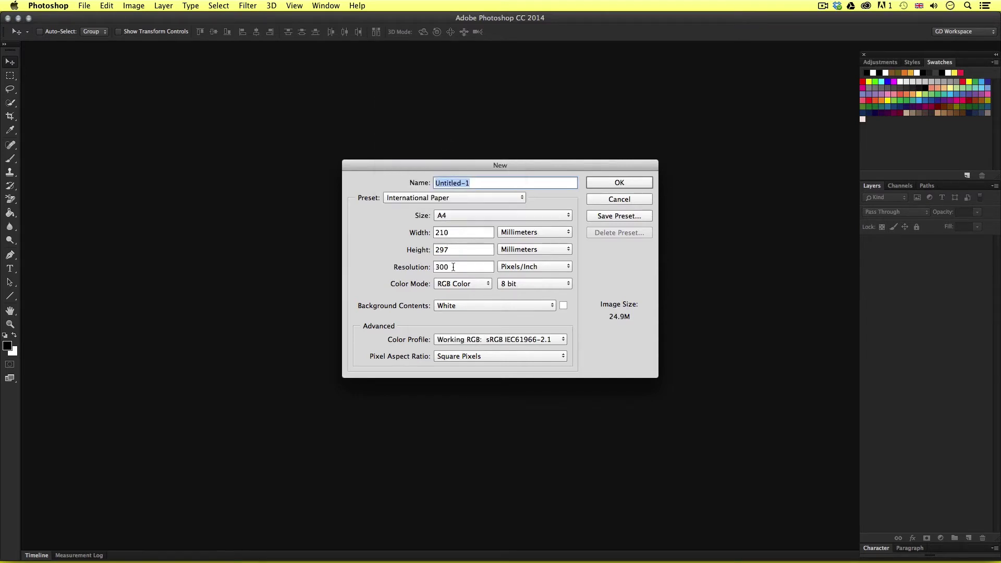
click(453, 215)
click(453, 215)
click(424, 267)
text(150)
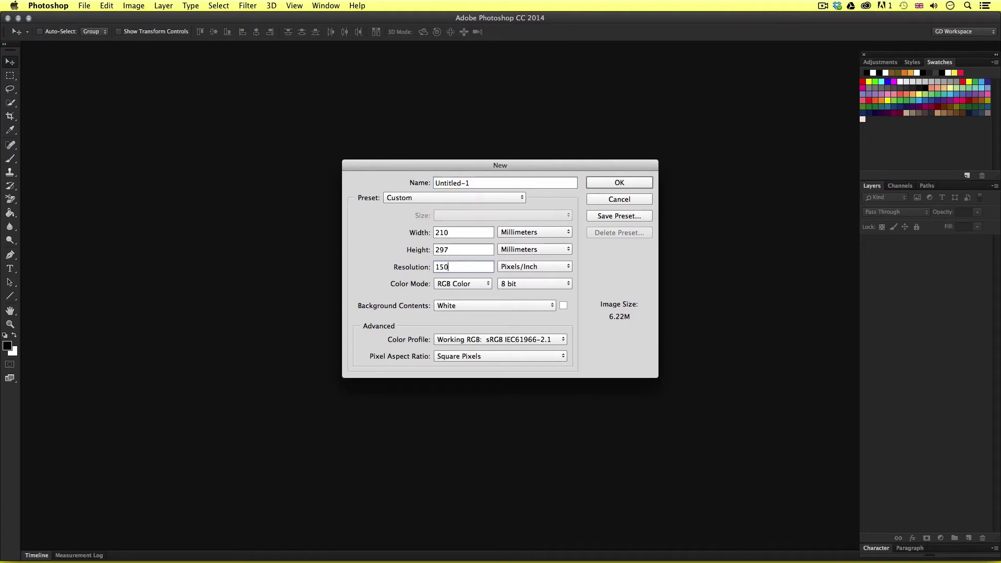
click(611, 184)
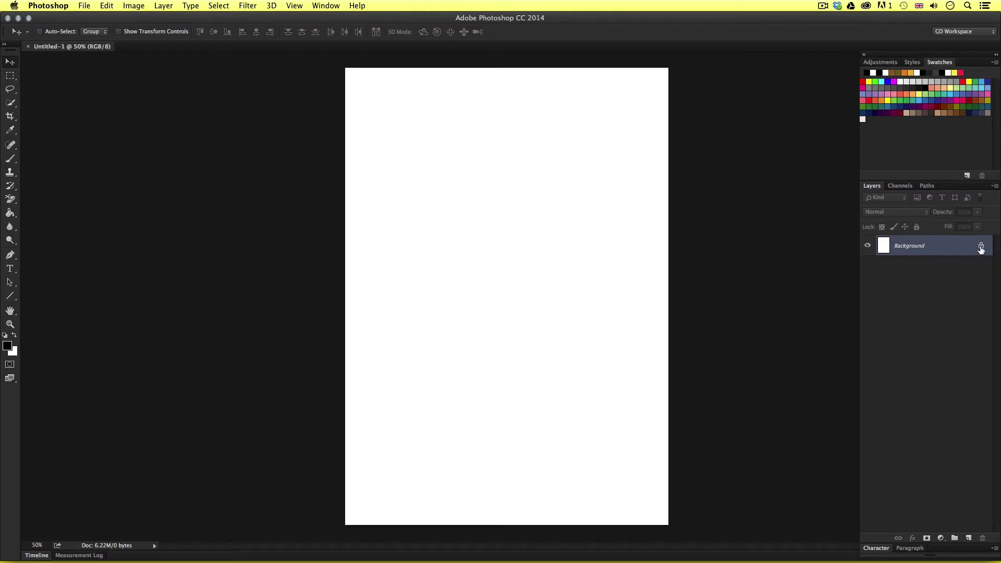
Convert the locked Background layer into a regular layer named BLACK BASE.
double_click(944, 247)
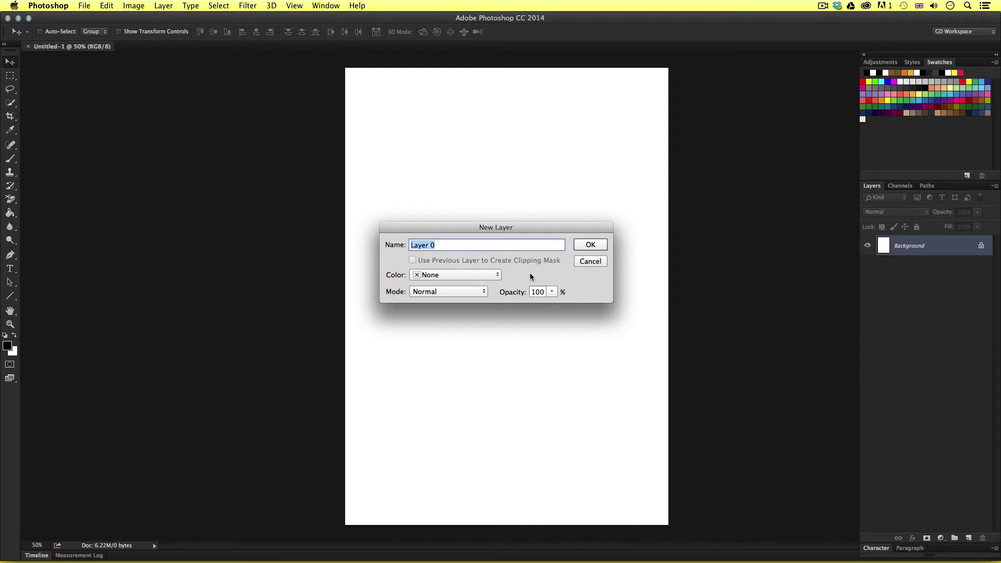
text(BLACK BASE)
click(593, 246)
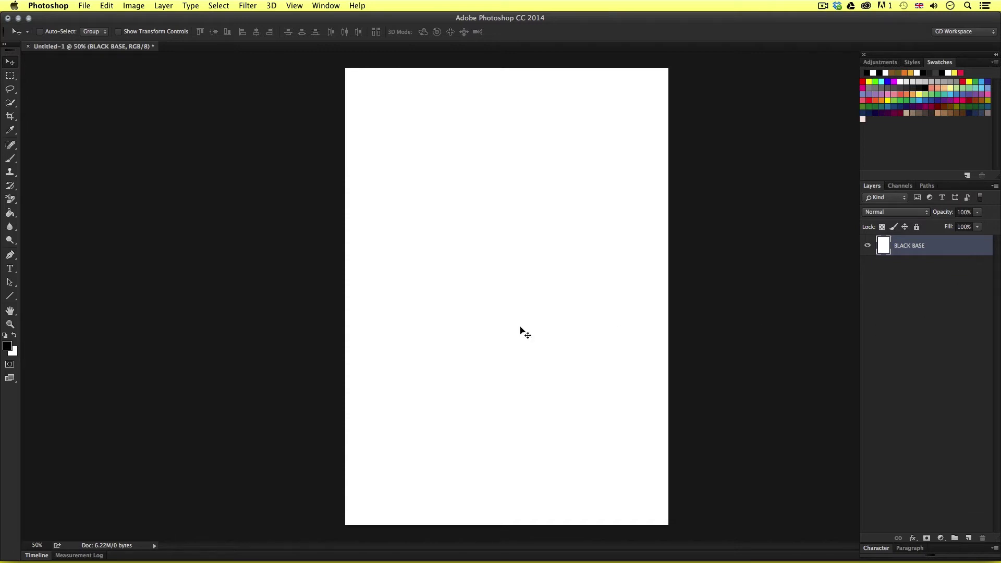
Fill the BLACK BASE layer with black using the Paint Bucket tool, and return to the Move tool.
click(6, 347)
click(338, 245)
key(g)
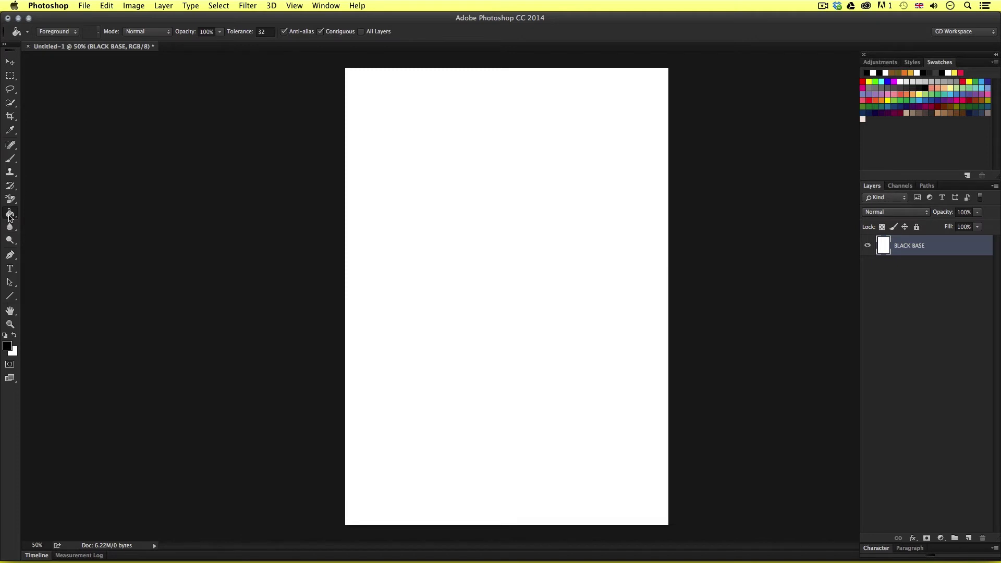
click(463, 231)
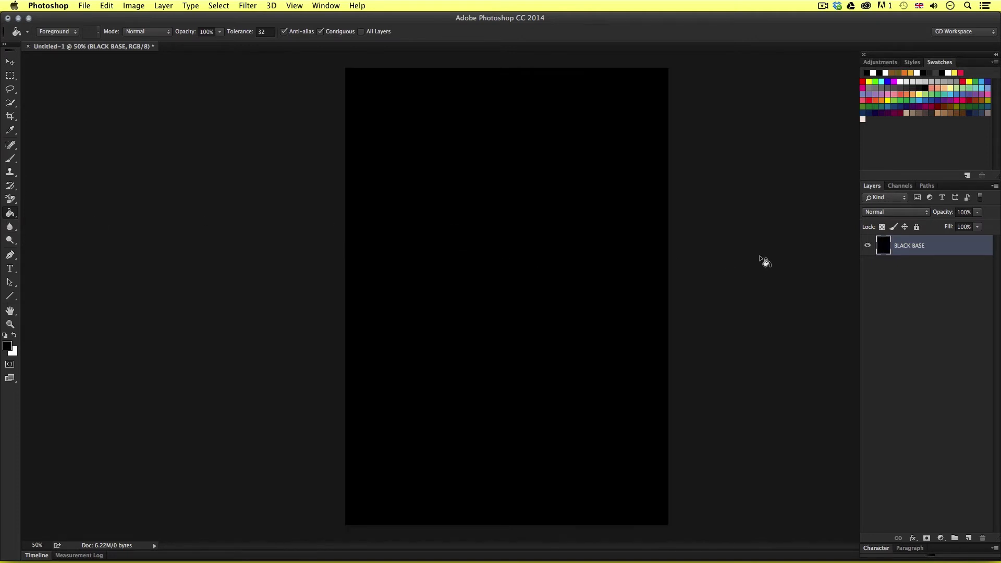
key(v)
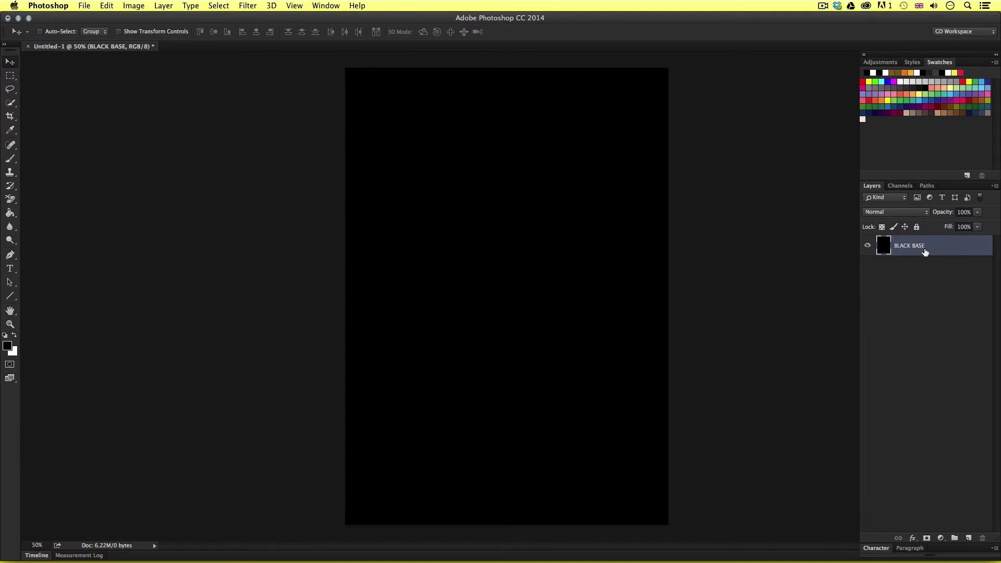
Put the BLACK BASE layer into a group named BACKGROUND.
key(super+g)
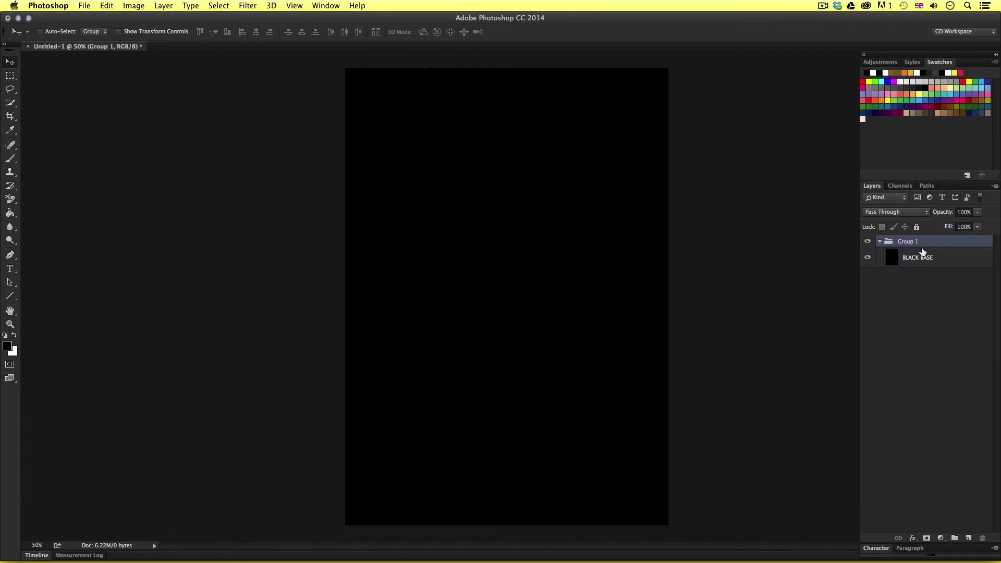
double_click(908, 243)
text(BACKGROUND)
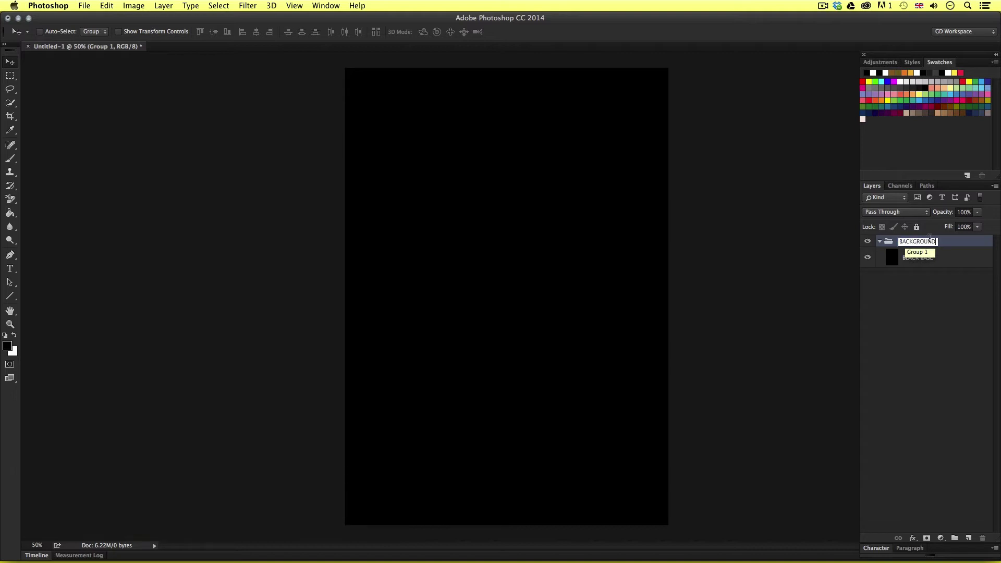
key(Return)
Colour-code the BACKGROUND group blue and collapse it.
right_click(950, 243)
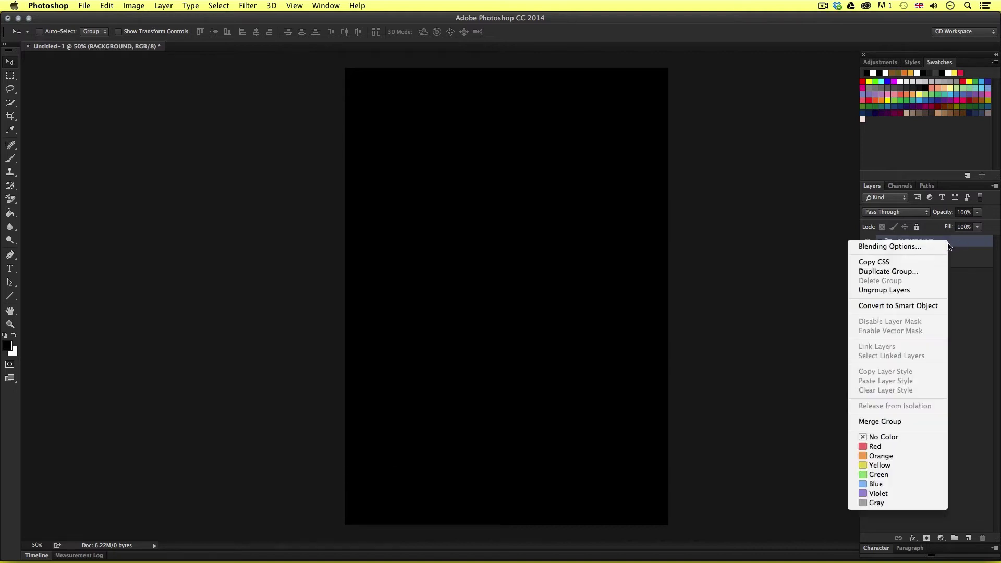
click(901, 485)
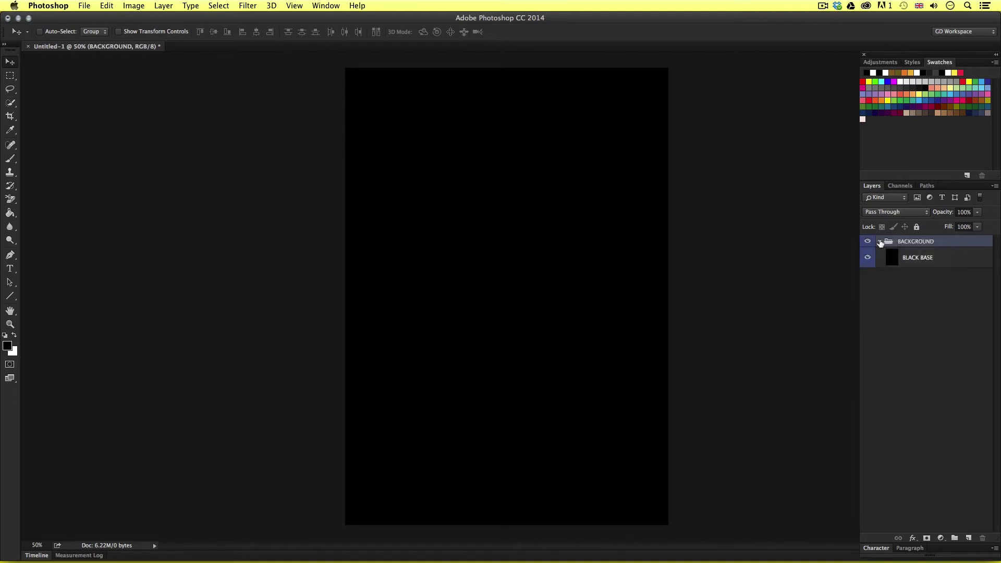
click(922, 303)
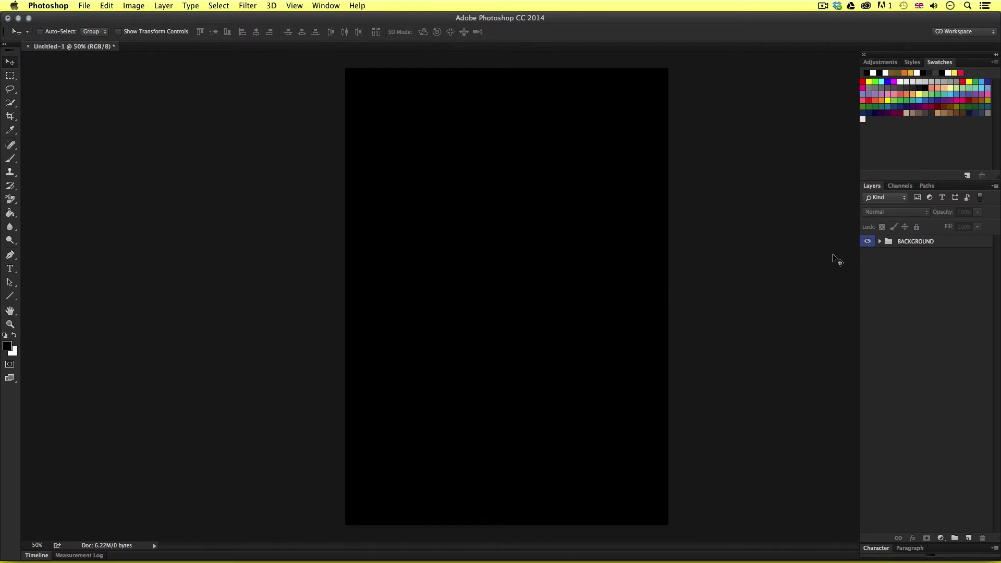
click(880, 241)
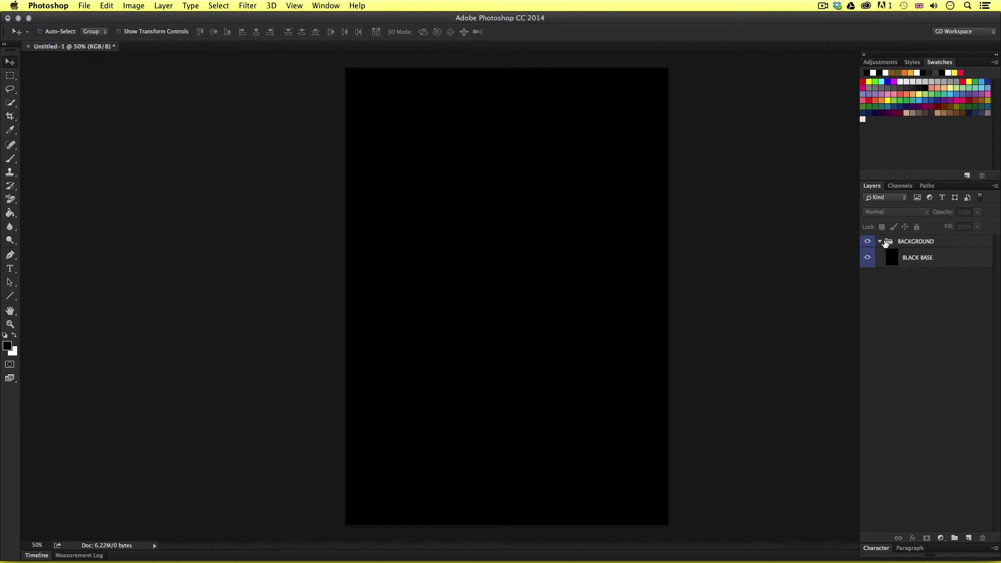
click(881, 243)
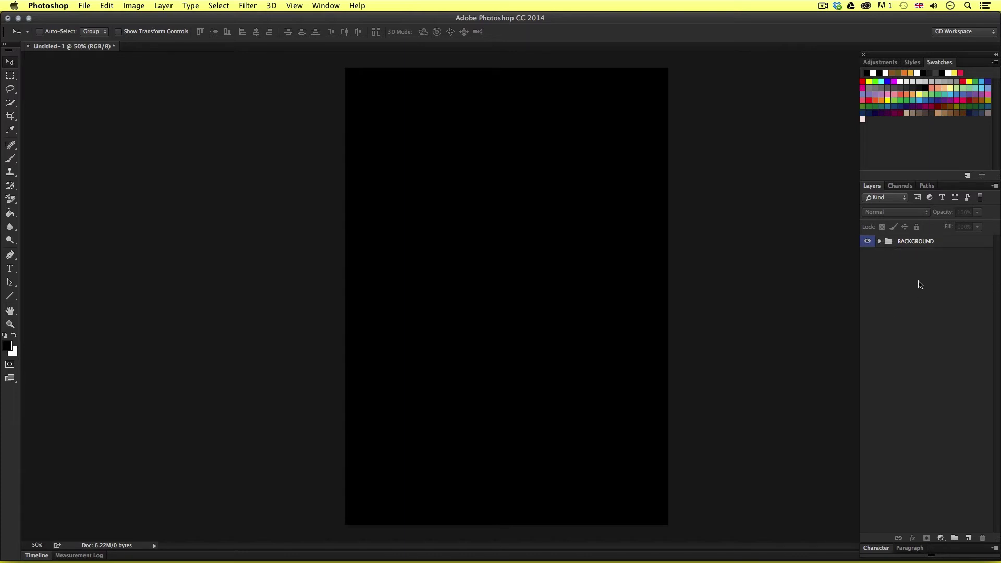
Place TRIANGLE TEXTURE.psd from the TEXTURES folder in 04 - EXAMPLE DOCS as a linked file above the BACKGROUND group.
click(919, 242)
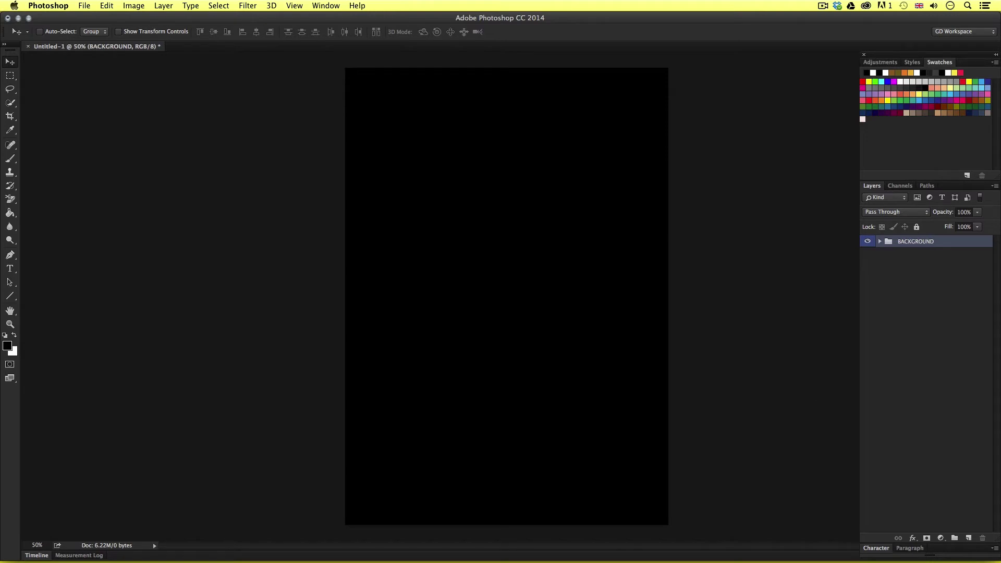
click(84, 5)
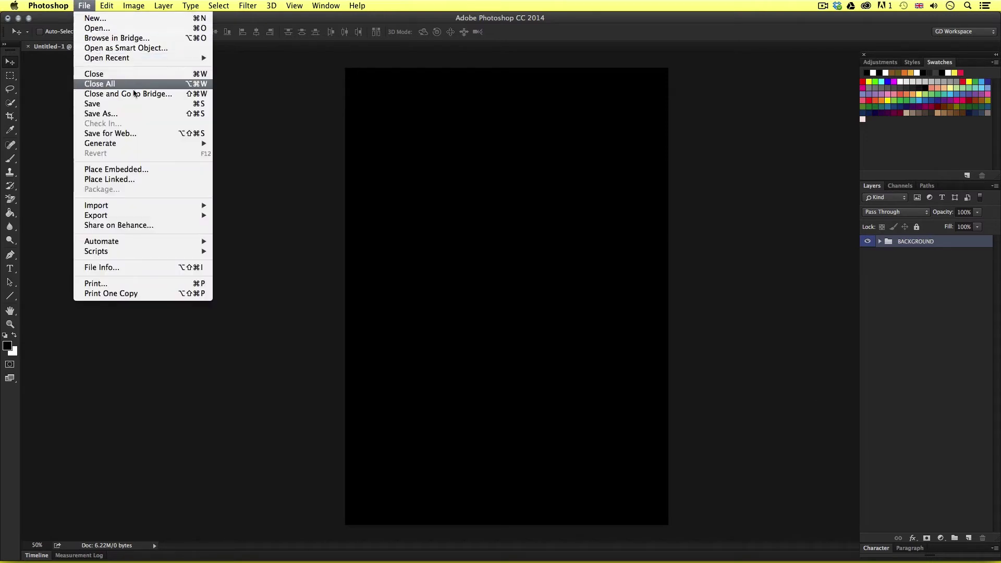
click(147, 179)
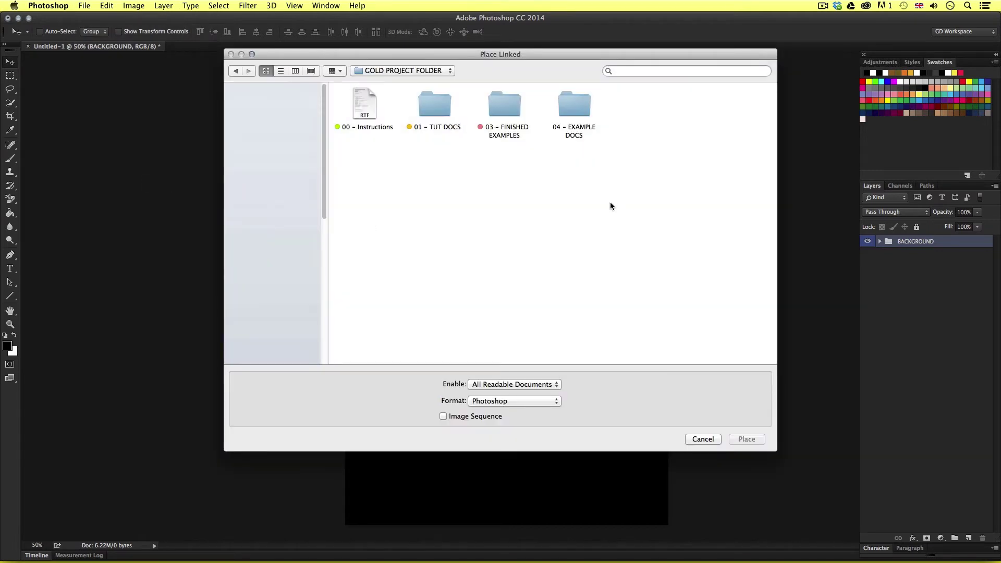
double_click(577, 101)
click(646, 112)
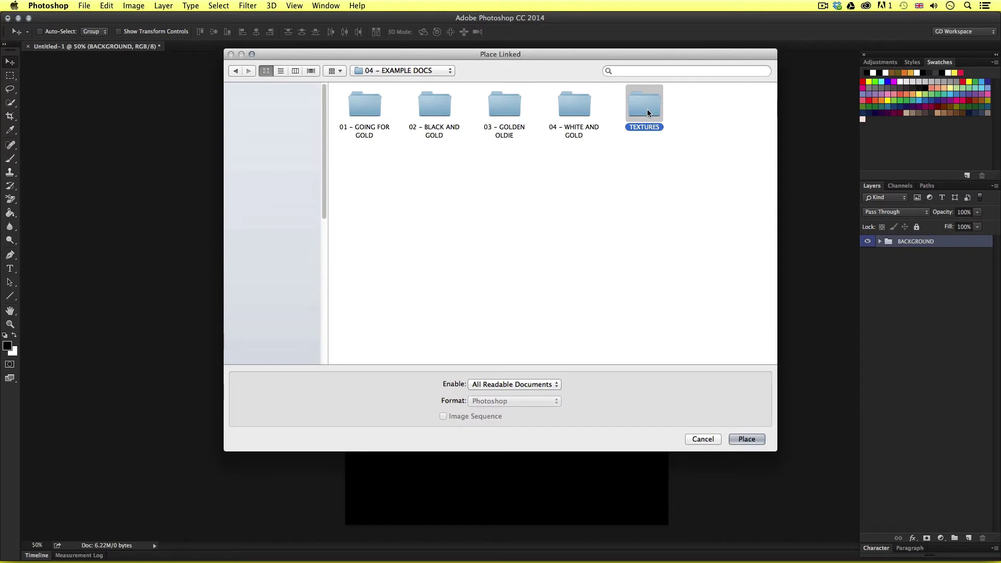
double_click(648, 113)
click(380, 103)
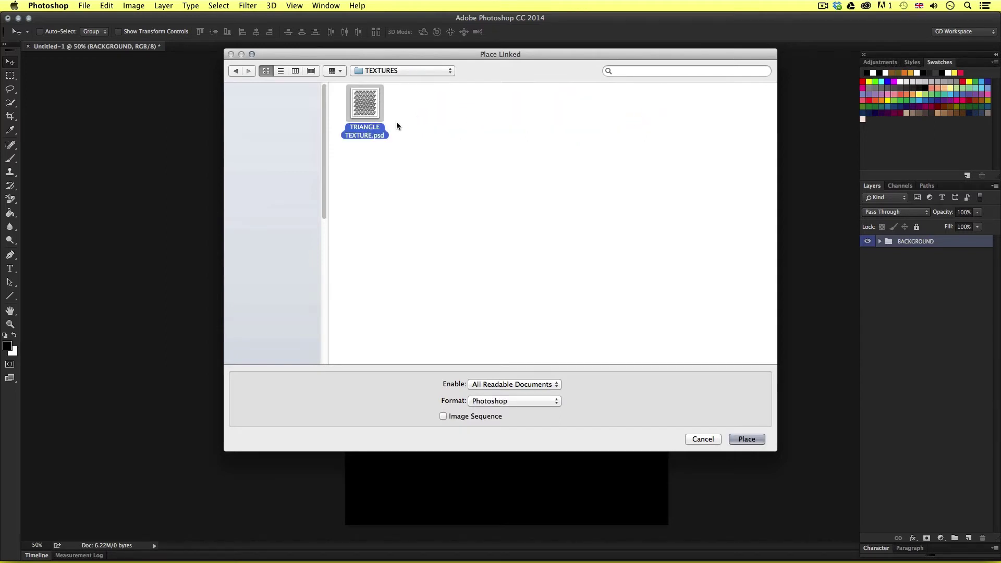
click(746, 439)
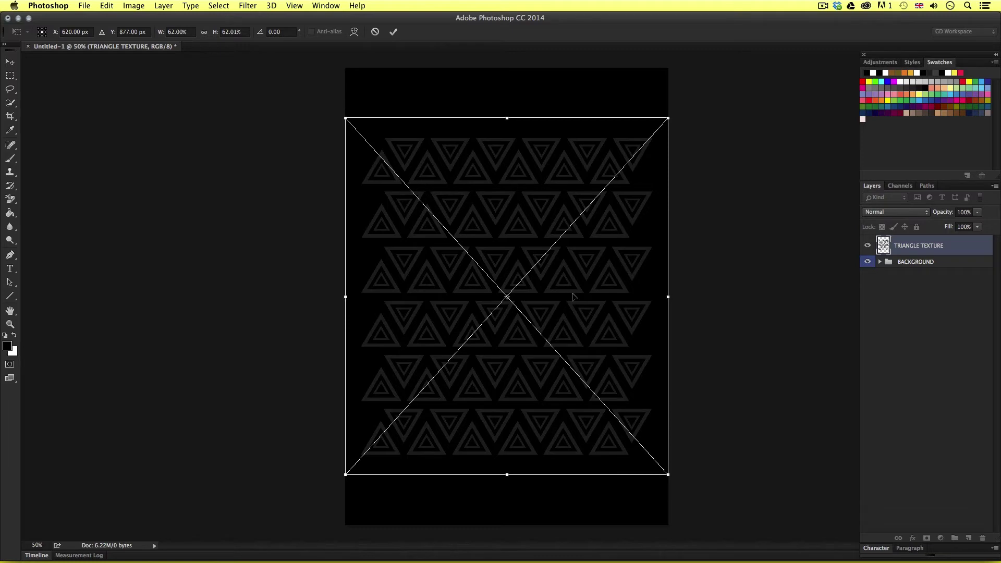
Scale the placed triangle texture proportionally from its centre to about 144% so it covers the whole page.
scroll(579, 296, down, 3)
scroll(579, 296, down, 2)
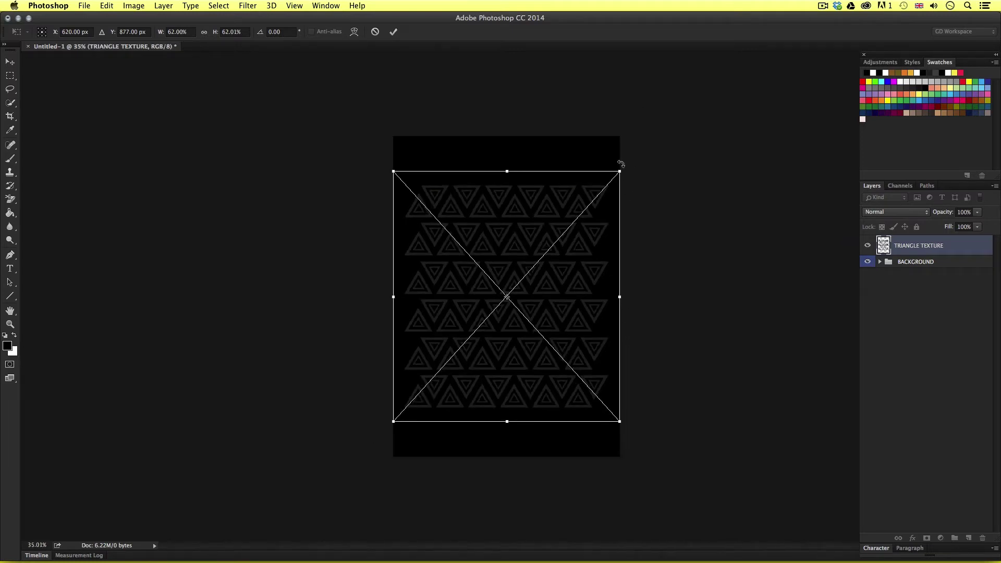
drag(622, 169, 821, 42)
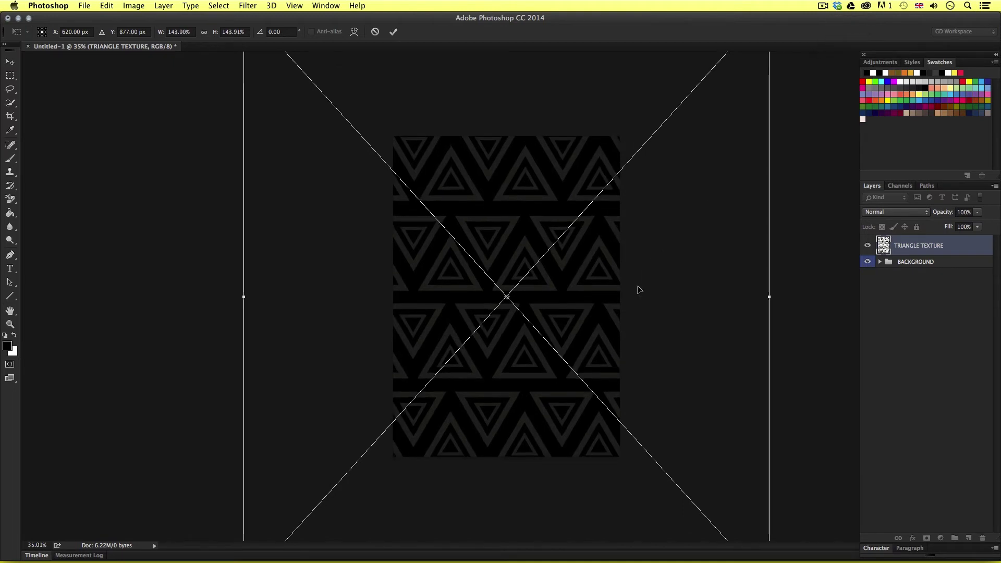
key(Return)
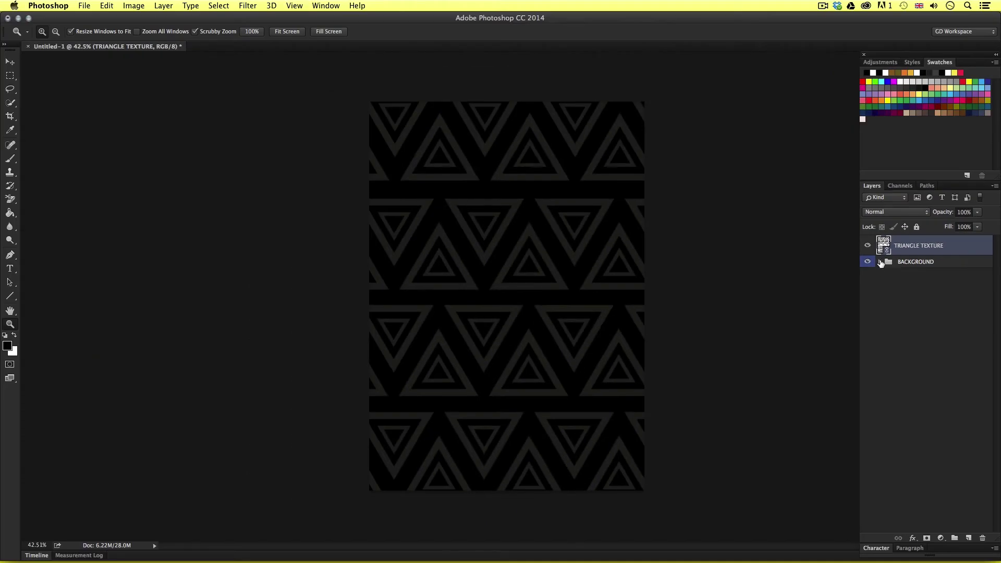
Open the linked TRIANGLE TEXTURE source document to examine its pattern, and close it again.
double_click(883, 245)
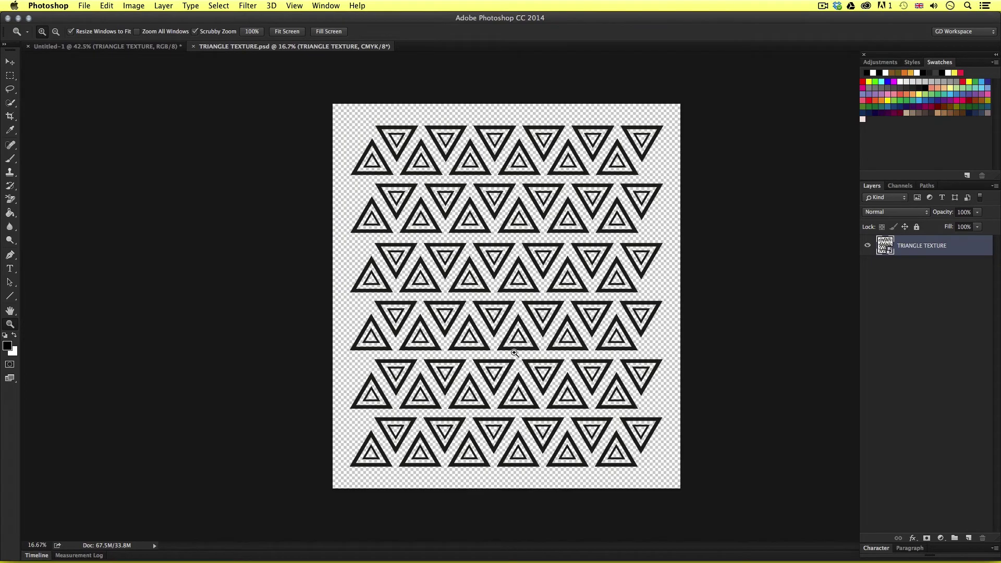
mouse_move(510, 317)
mouse_down()
mouse_move(532, 287)
mouse_move(550, 287)
mouse_move(516, 303)
mouse_up()
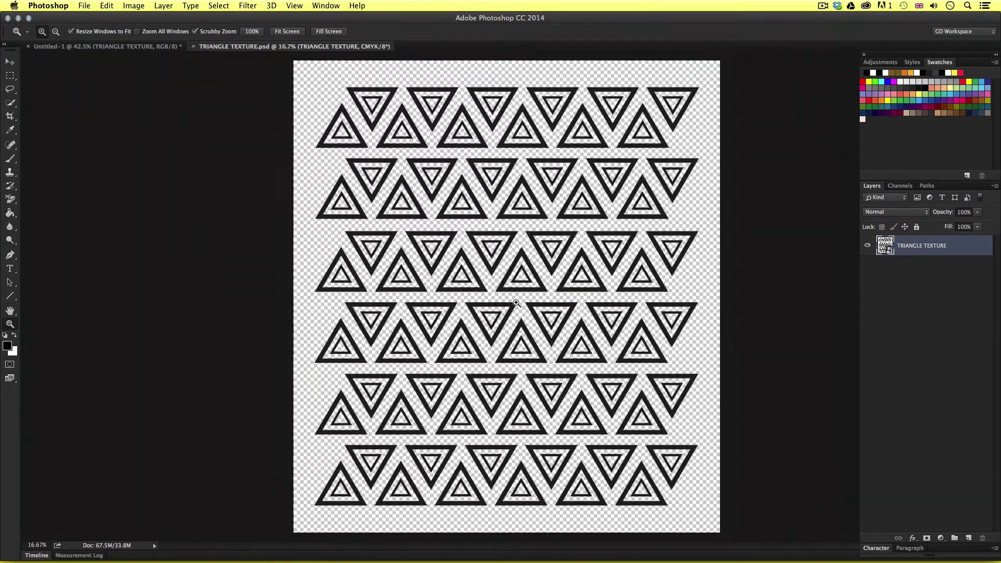
key(super+w)
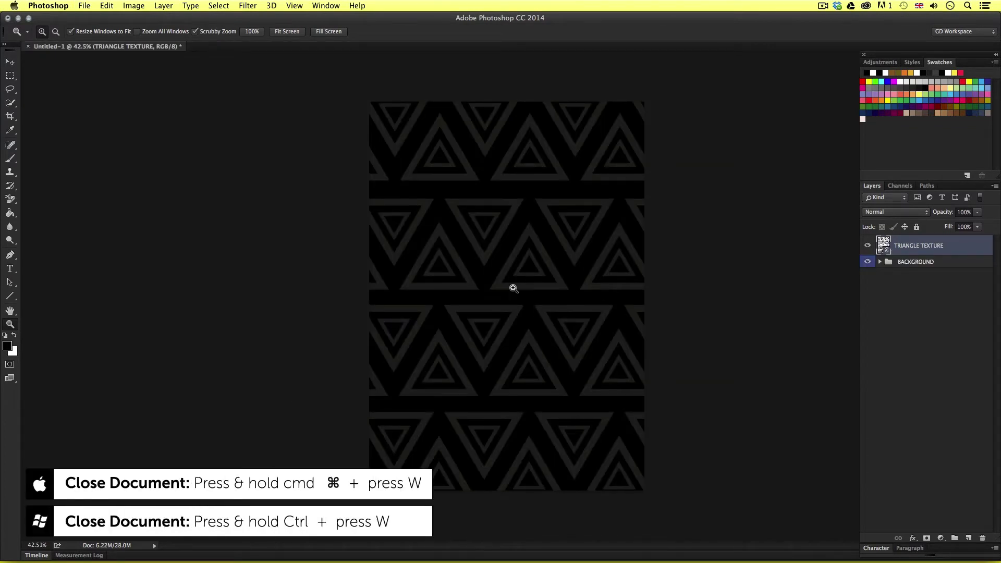
Apply a white (ffffff) Color Overlay layer style to the TRIANGLE TEXTURE layer.
click(513, 302)
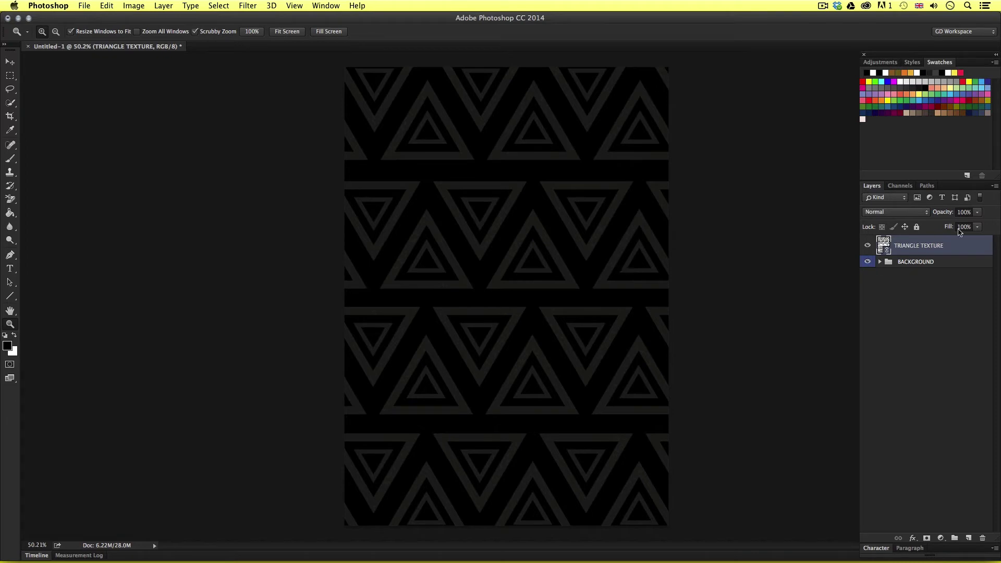
double_click(969, 245)
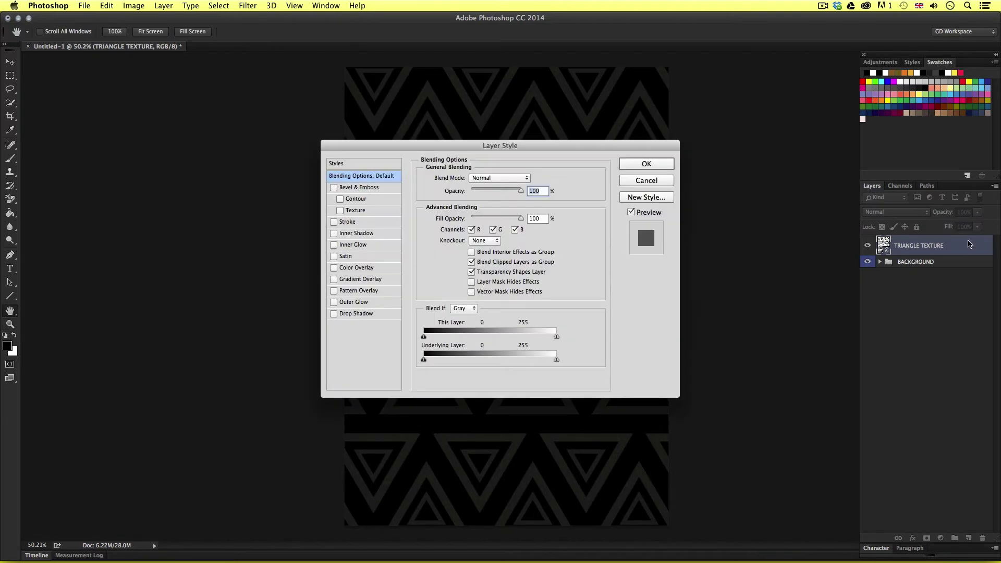
drag(548, 149, 511, 183)
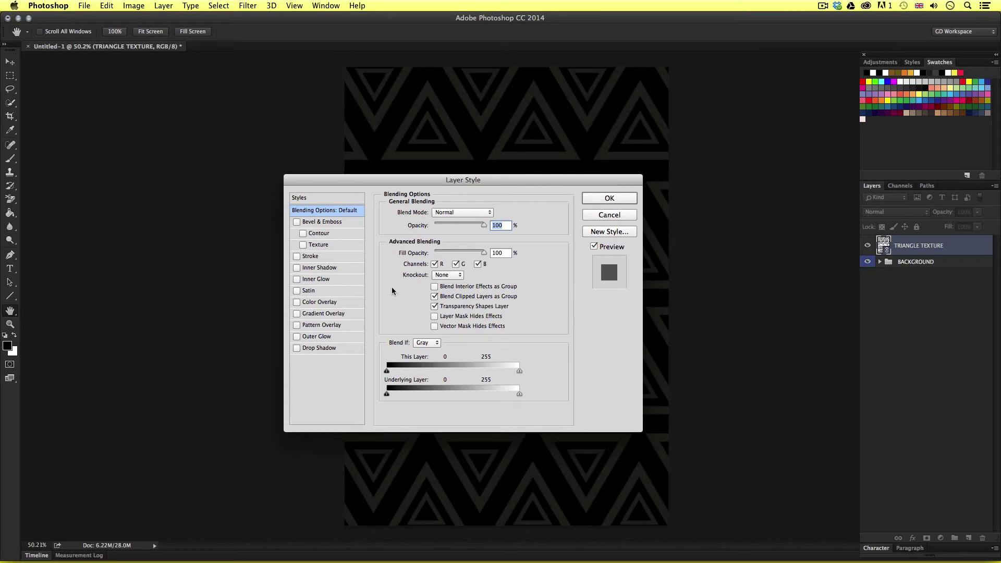
click(321, 303)
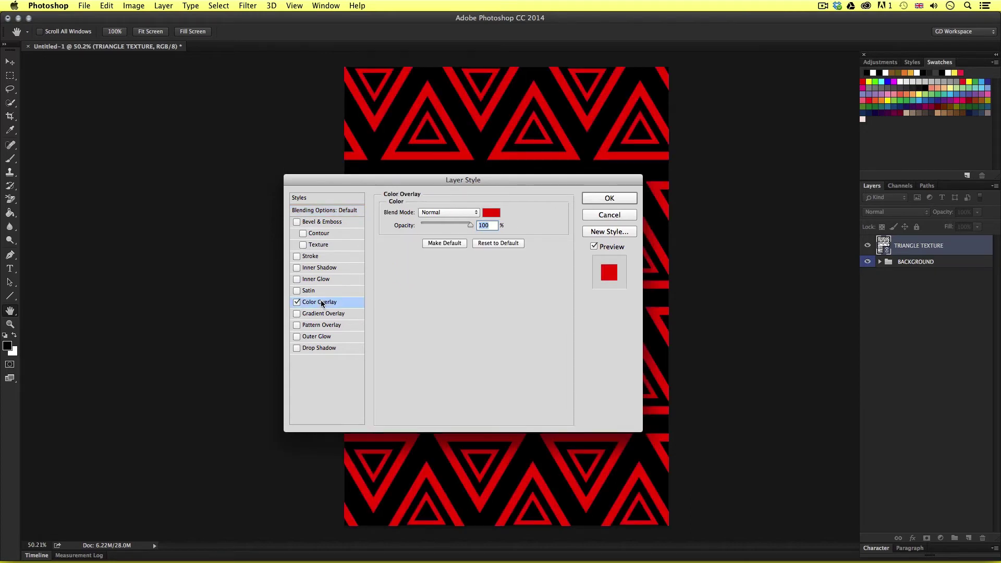
click(490, 213)
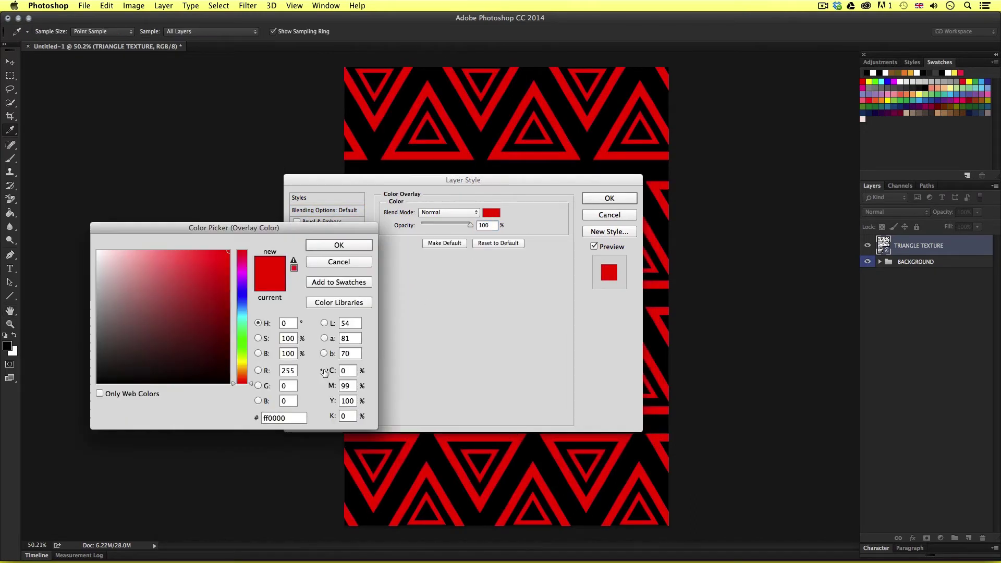
double_click(274, 418)
text(ffffff)
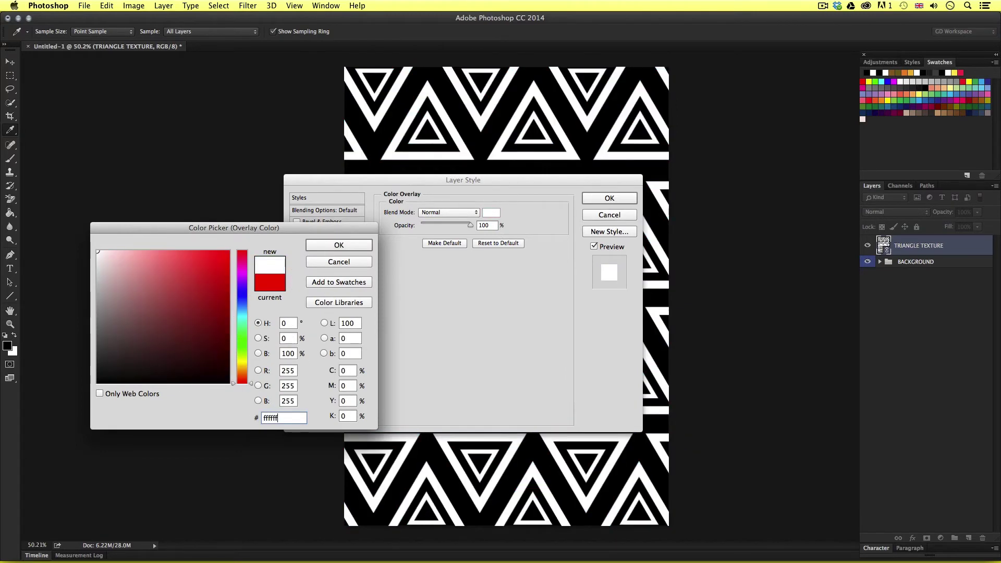
click(333, 244)
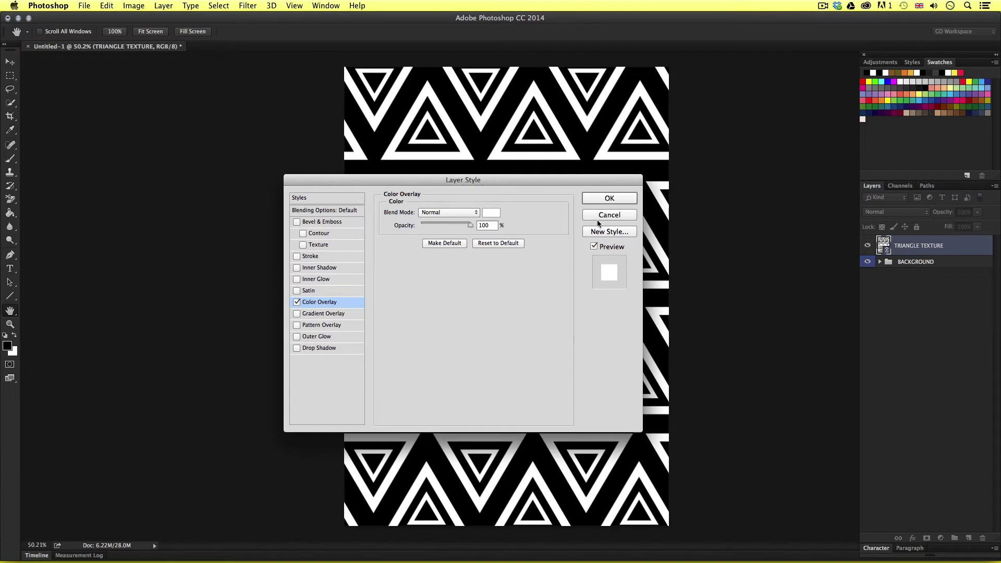
click(609, 199)
key(z)
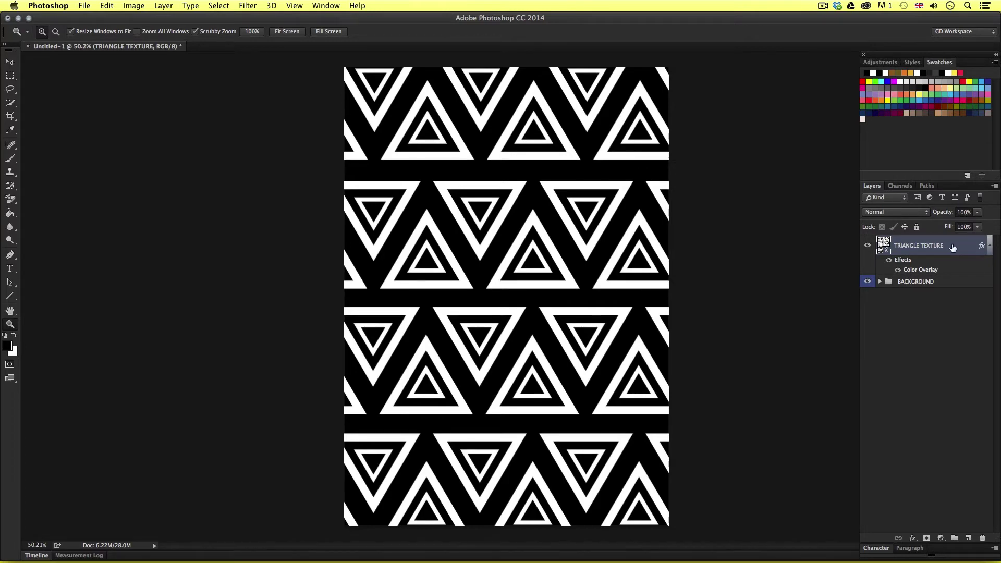
Put the TRIANGLE TEXTURE layer into a collapsed group named PATTERN.
key(super+g)
click(880, 243)
double_click(908, 242)
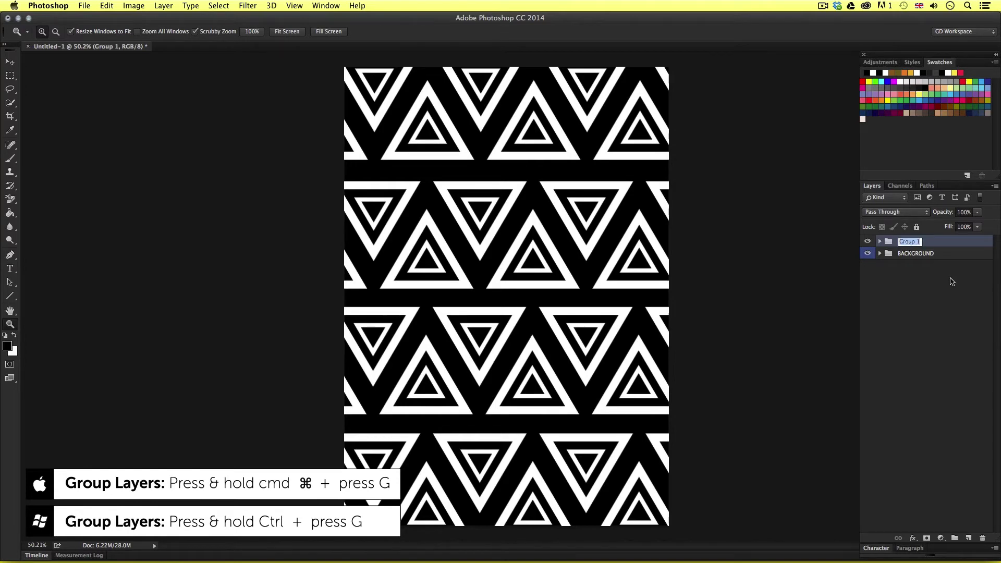
text(PATTERN)
Colour-code the PATTERN group green, check its contents, and leave it collapsed and deselected.
right_click(950, 242)
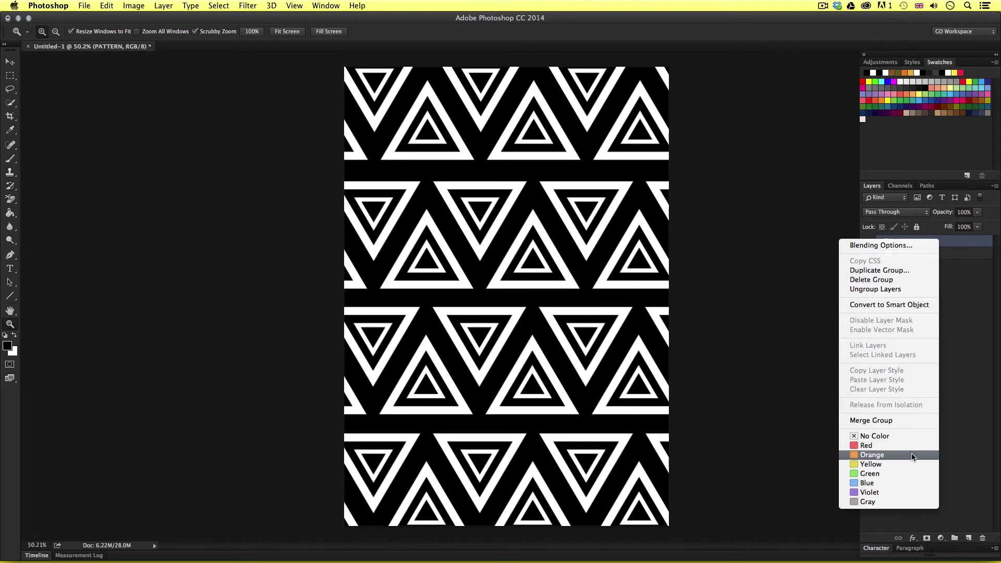
click(898, 475)
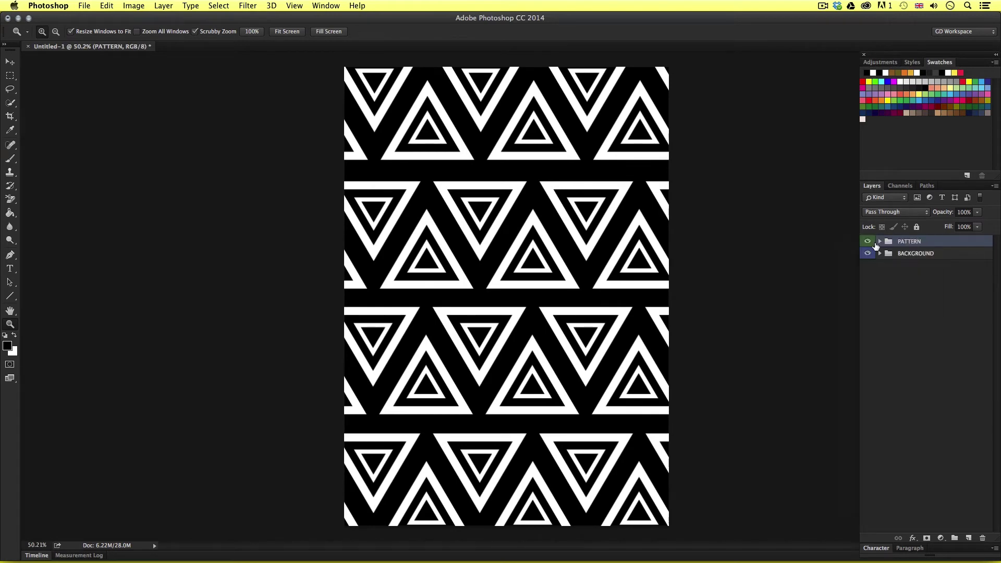
click(879, 242)
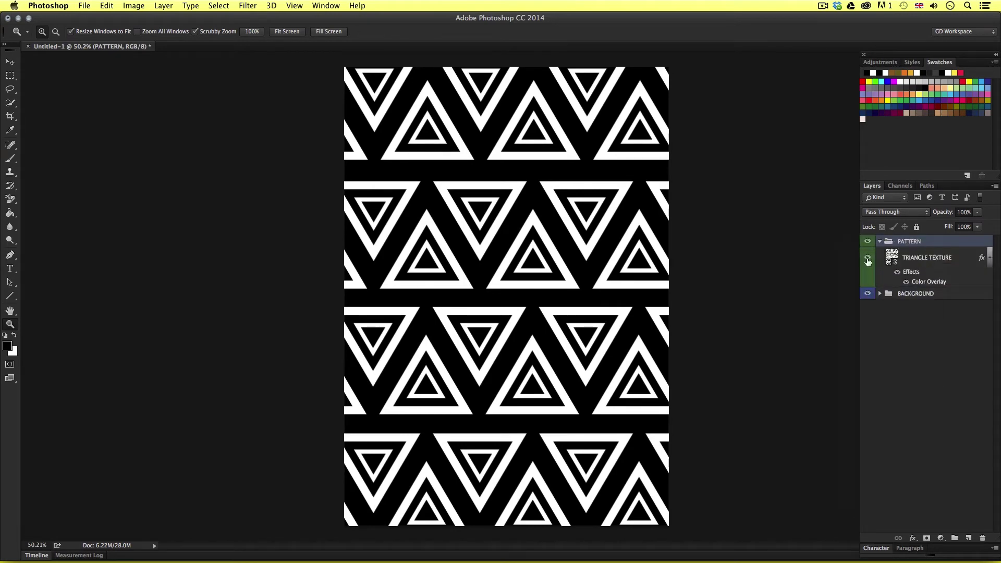
click(880, 243)
click(921, 267)
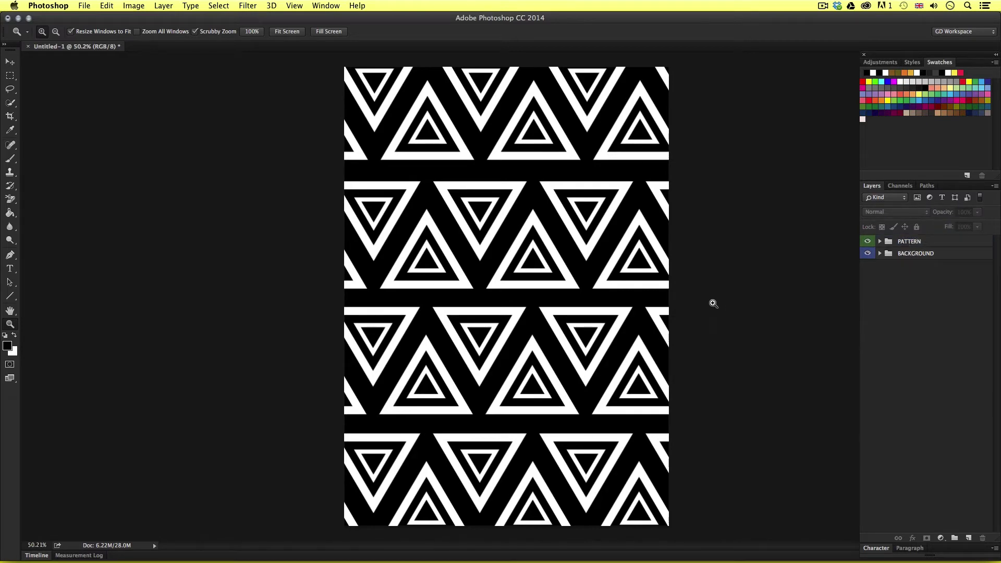
Add a new empty layer named GRADIENT above the PATTERN group.
key(v)
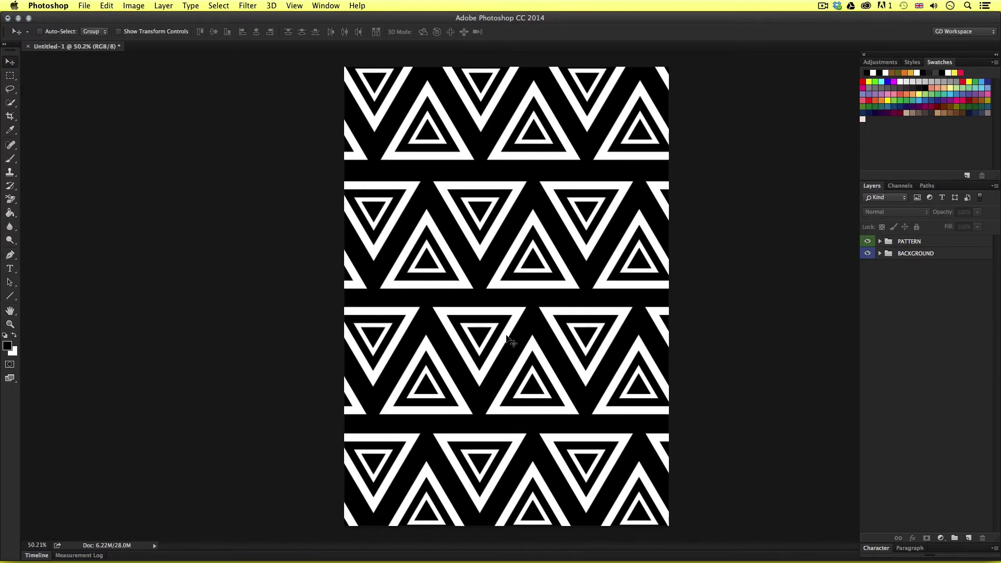
click(961, 244)
key(super+shift+n)
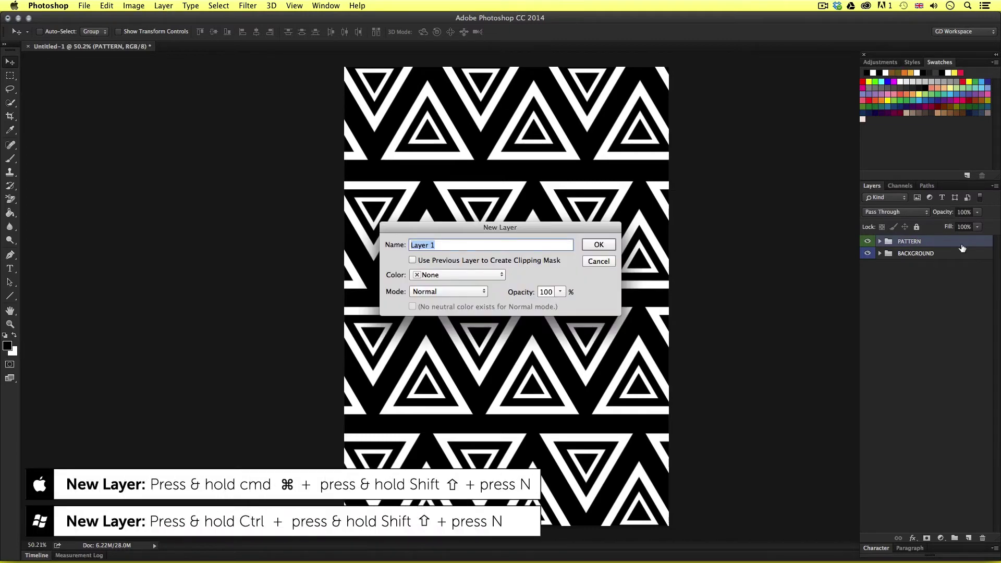
text(GRADIENT)
click(597, 245)
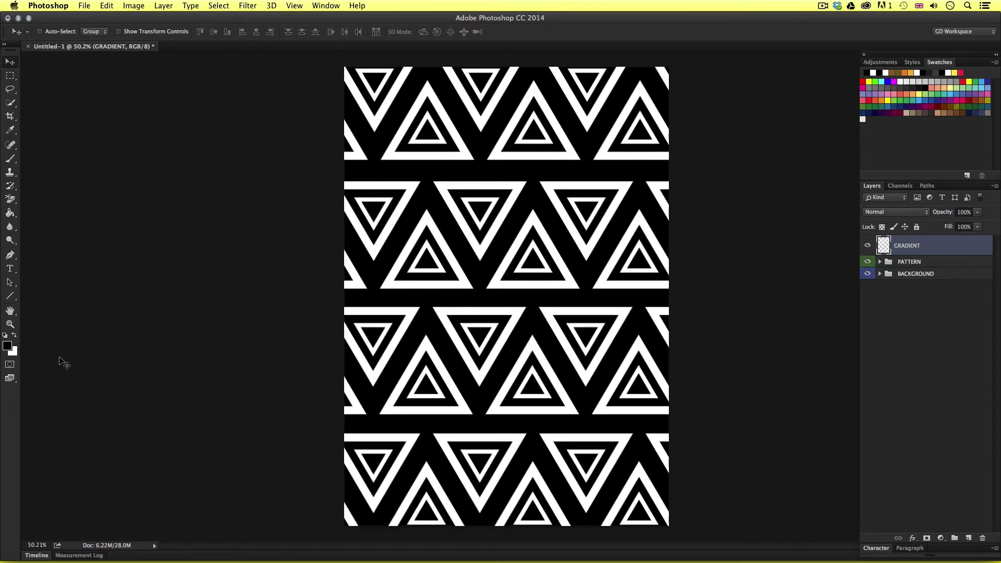
Set the foreground colour to blue 3098D9.
click(8, 346)
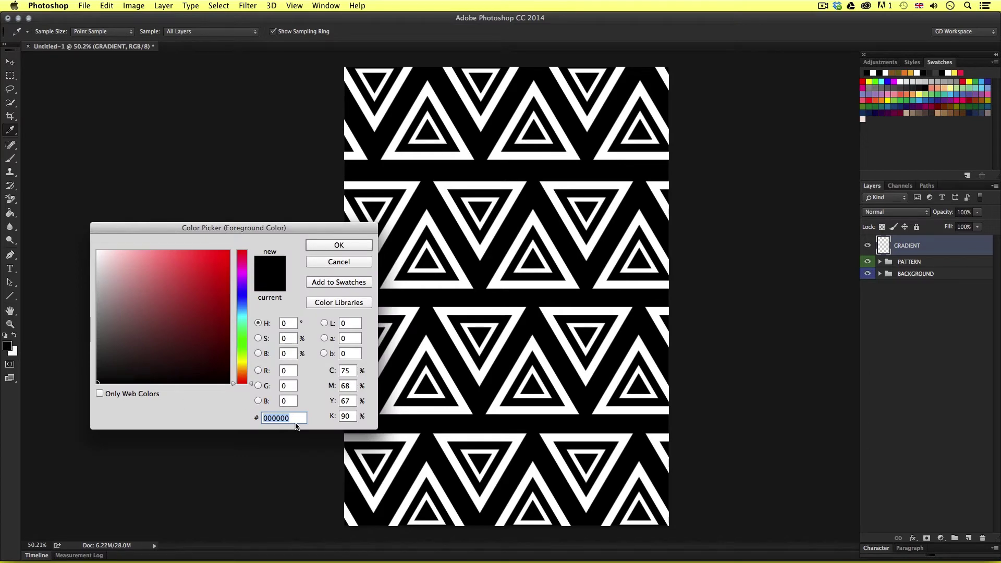
text(30)
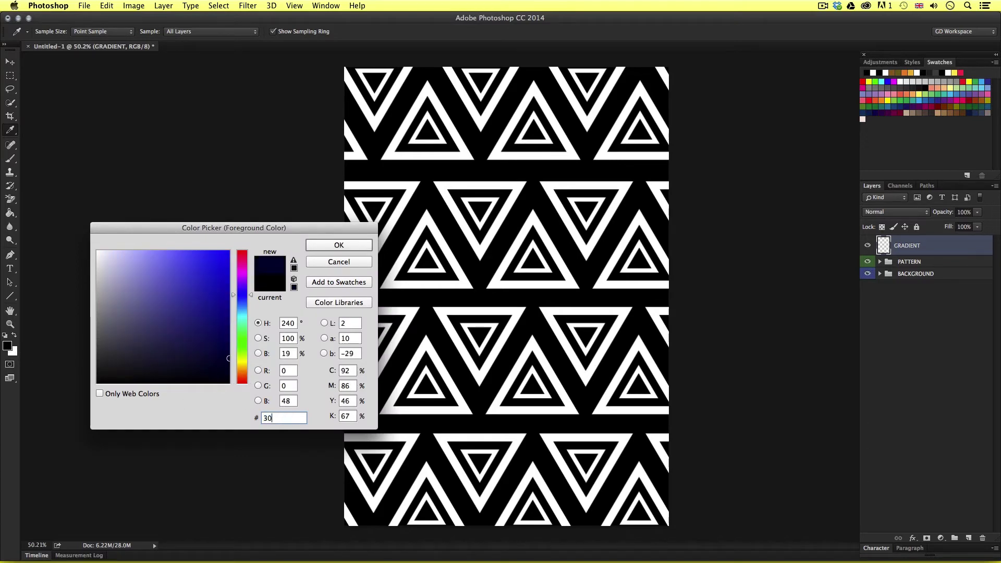
text(98D9)
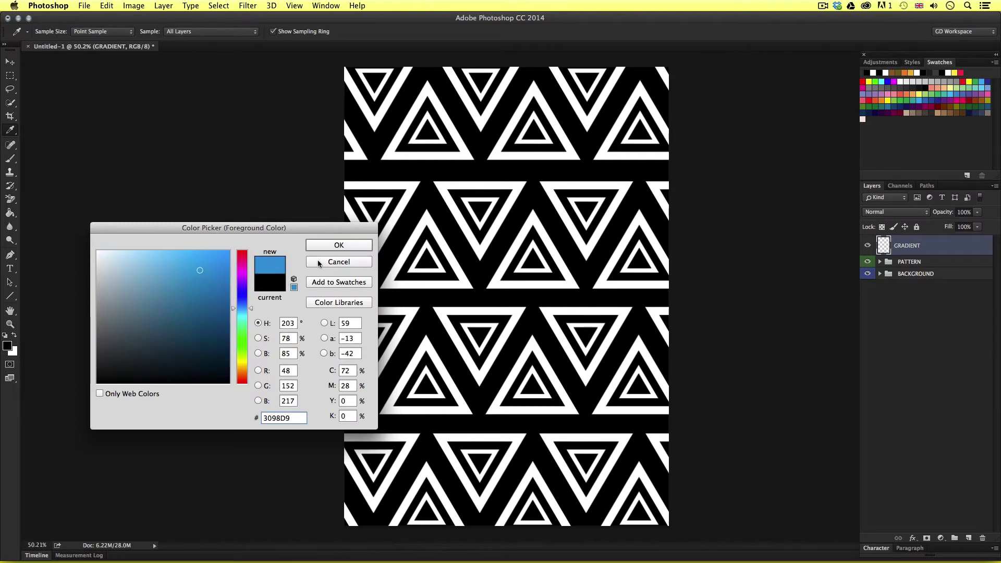
click(339, 245)
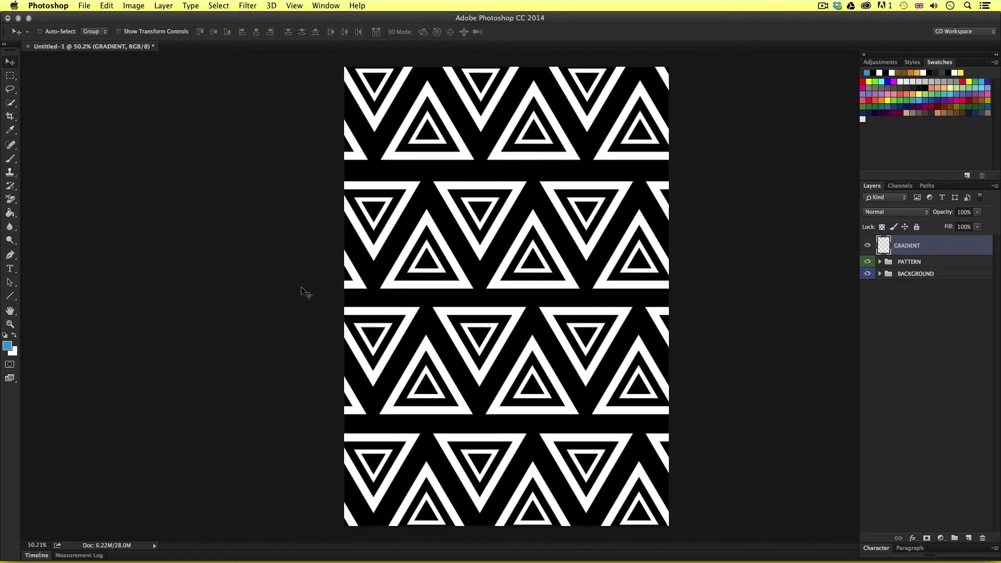
Set the background colour to pinkish red F9214F.
click(14, 355)
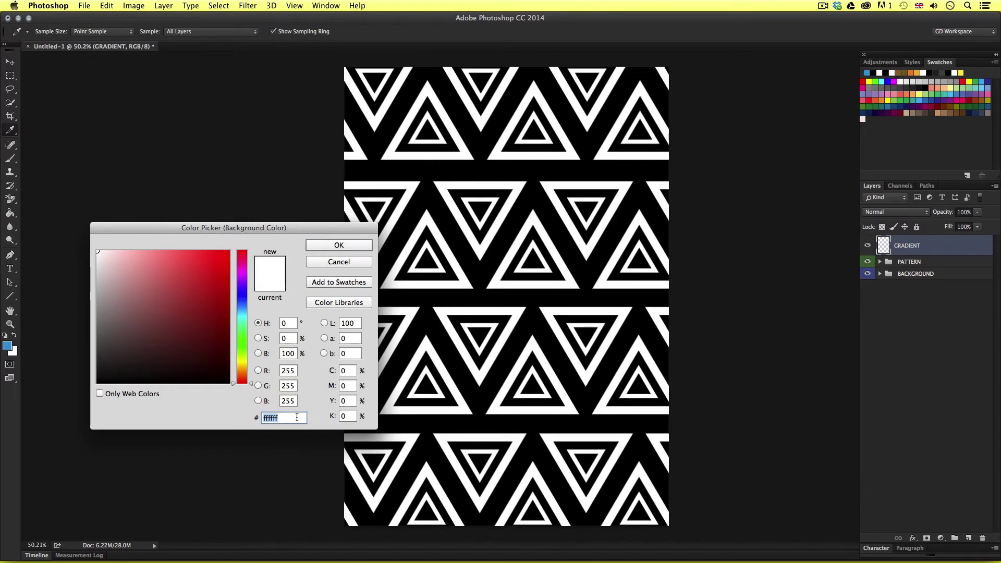
text(F92)
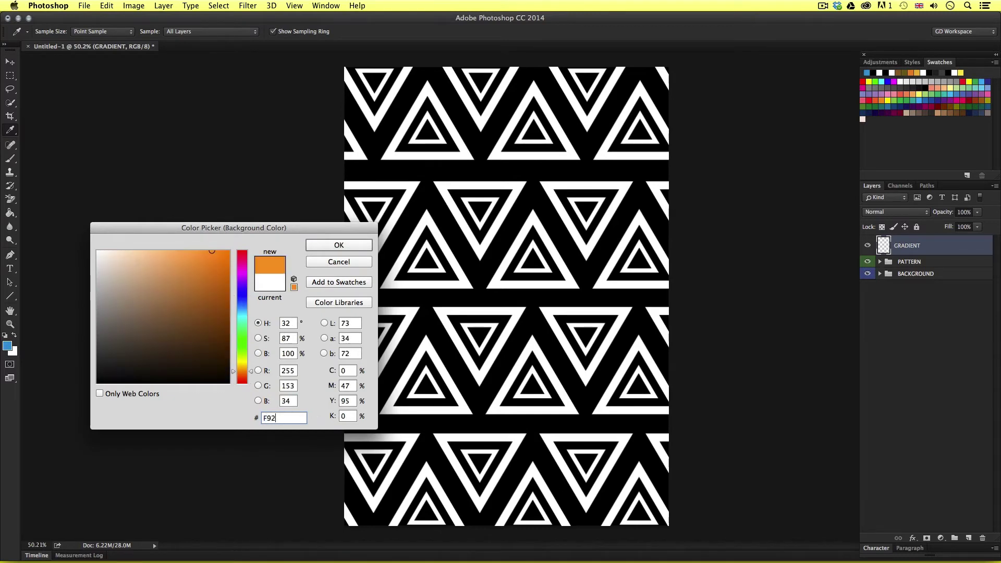
text(14F)
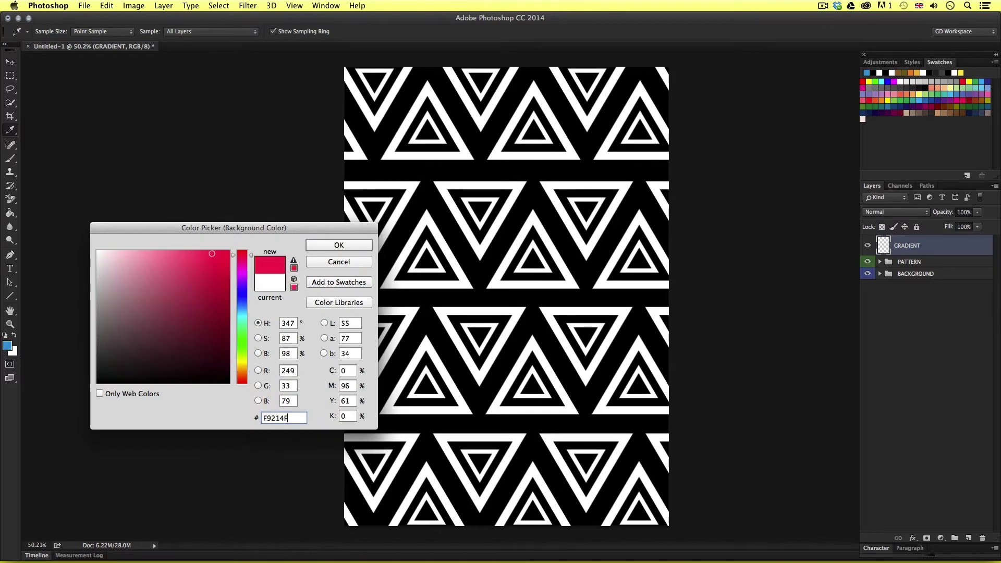
click(324, 246)
key(v)
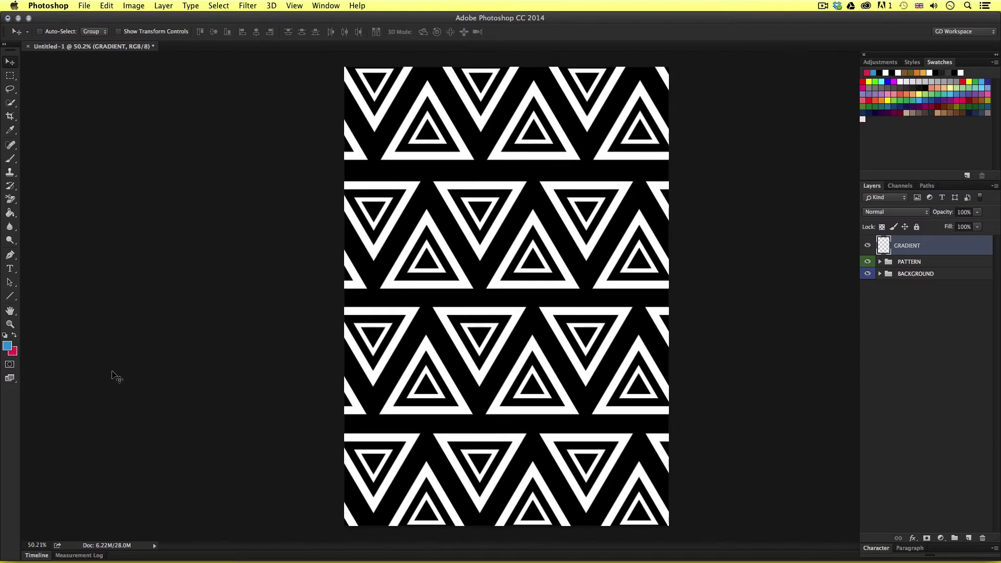
Fill the GRADIENT layer with a vertical linear gradient running from blue near the page's upper edge to pinkish red near its lower edge.
click(10, 214)
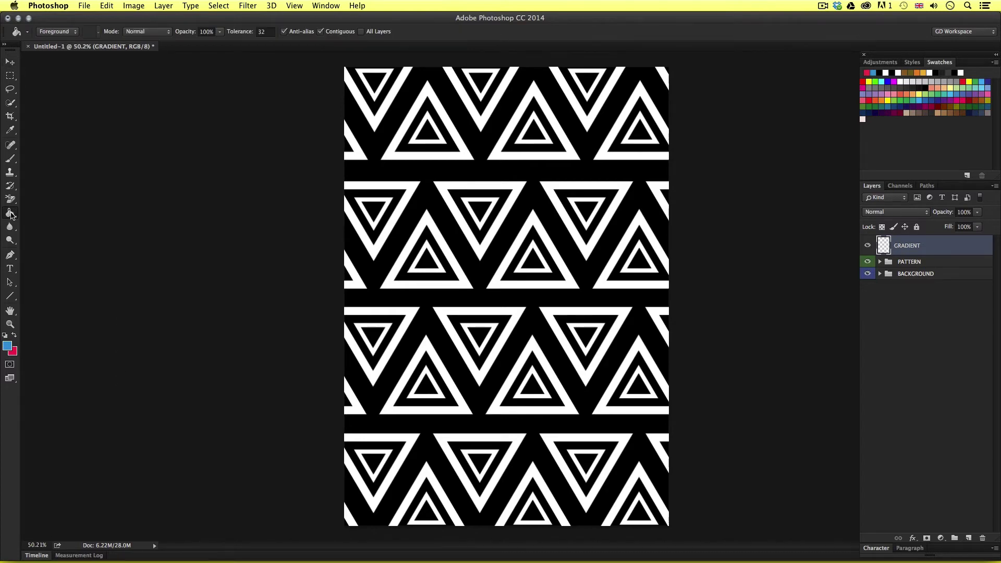
click(58, 210)
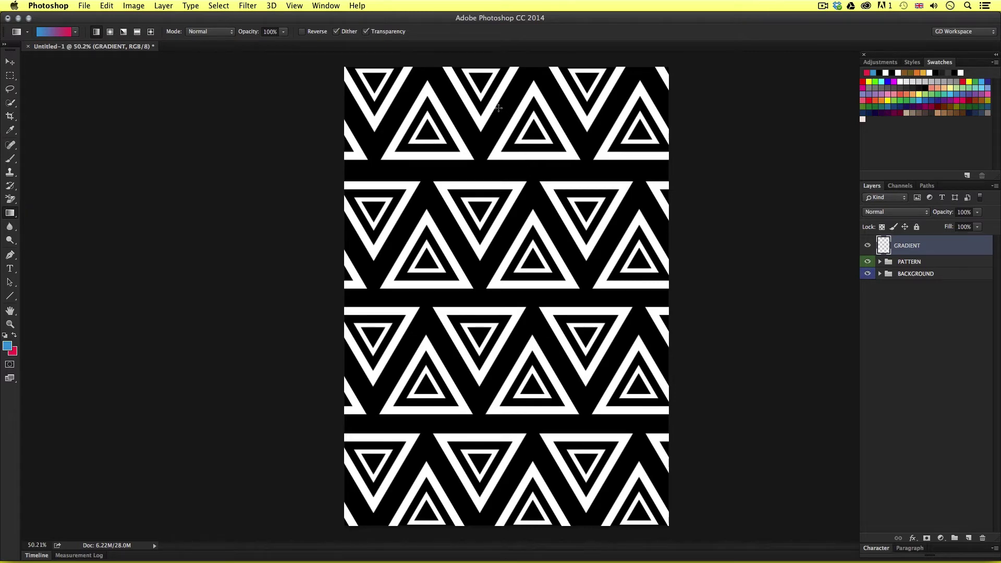
drag(499, 108, 498, 484)
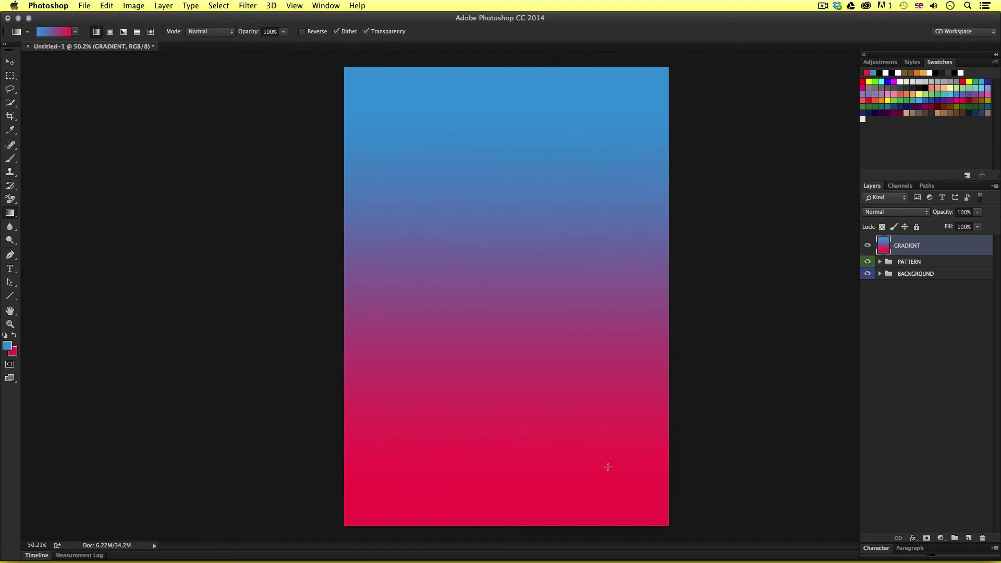
drag(515, 134, 516, 447)
drag(501, 111, 501, 414)
drag(501, 477, 501, 477)
drag(500, 320, 502, 350)
drag(500, 105, 501, 498)
Set the GRADIENT layer's blend mode to Multiply.
click(904, 214)
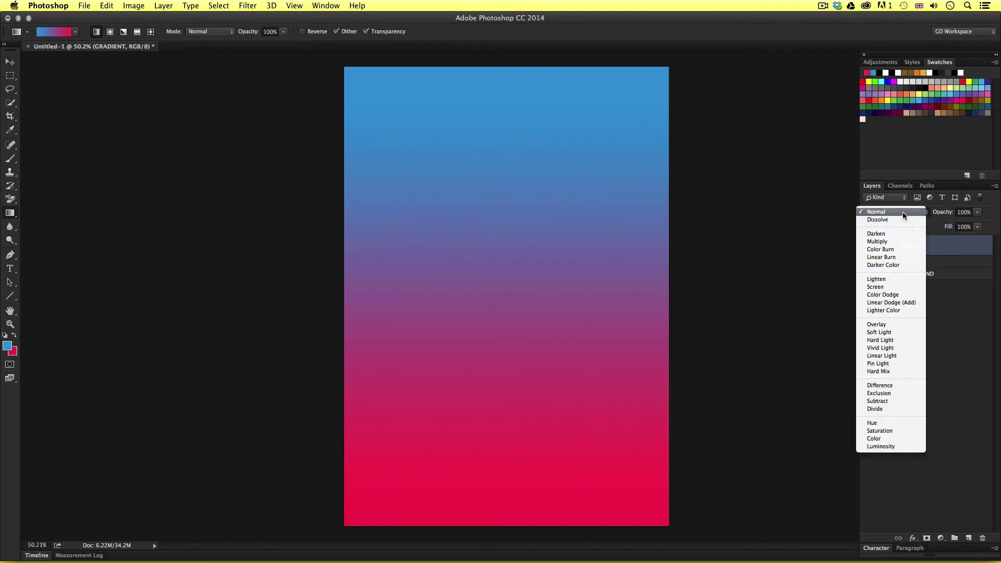
click(903, 242)
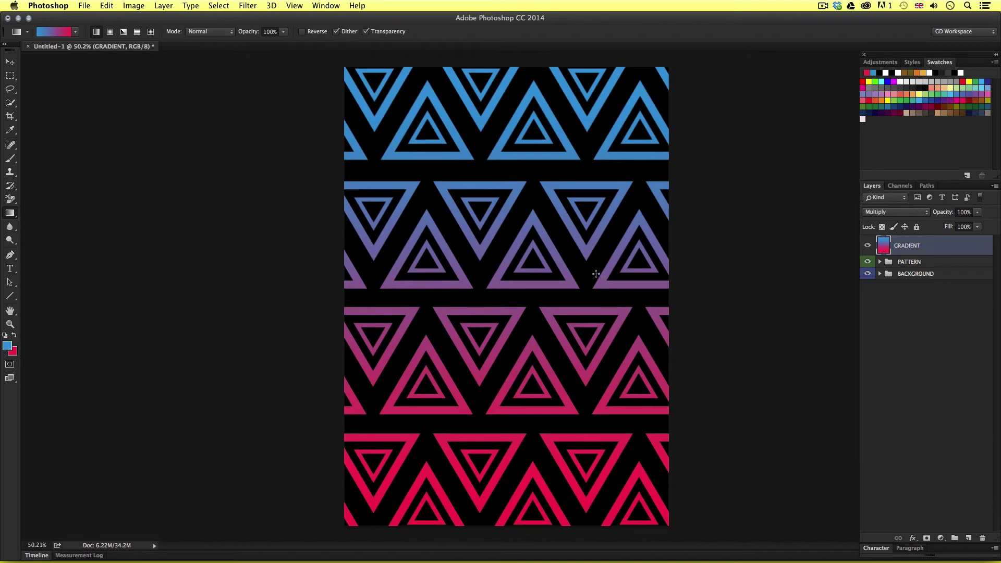
key(v)
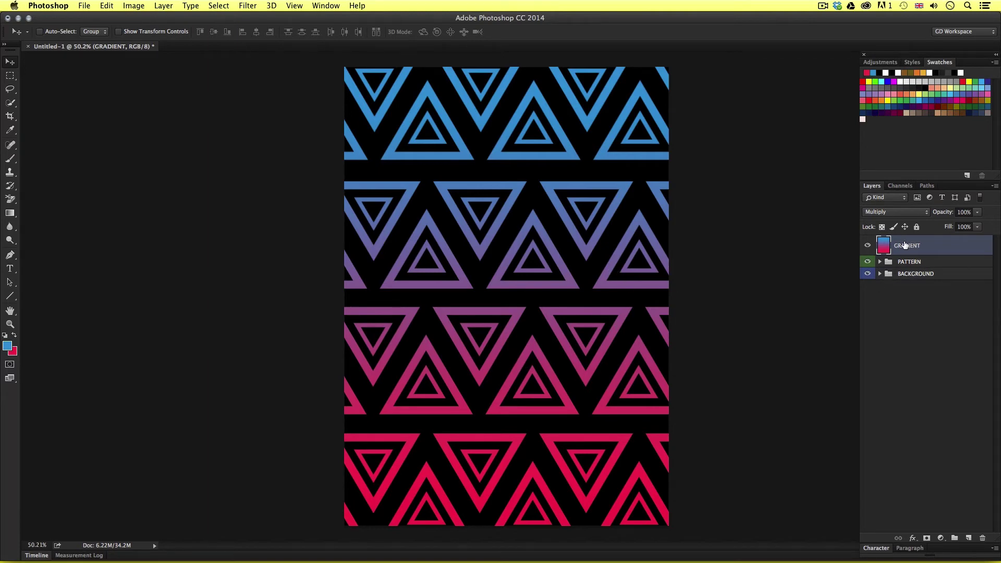
Move the GRADIENT layer below the PATTERN group to compare the effect, and return it above the group.
drag(905, 248, 903, 269)
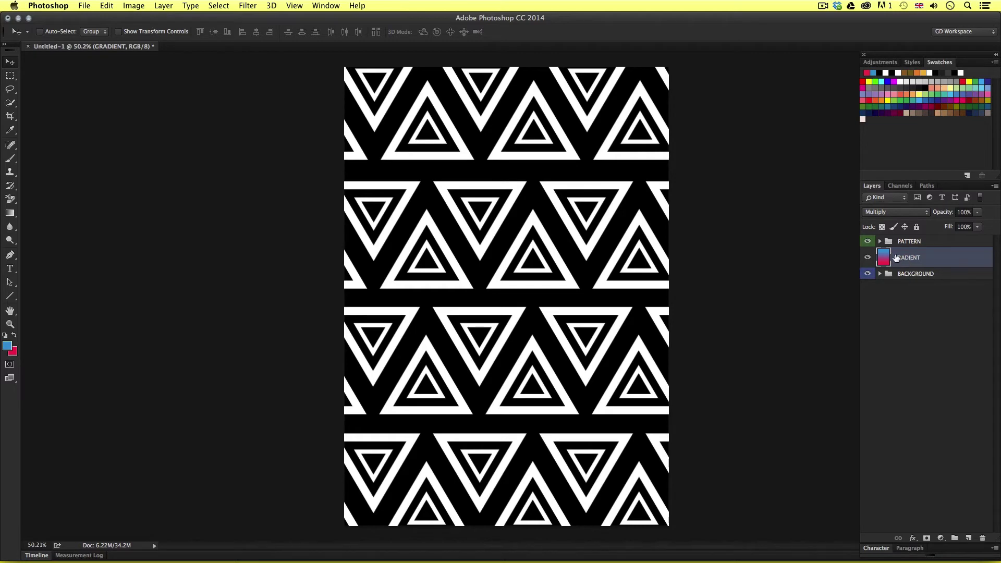
drag(905, 257, 901, 236)
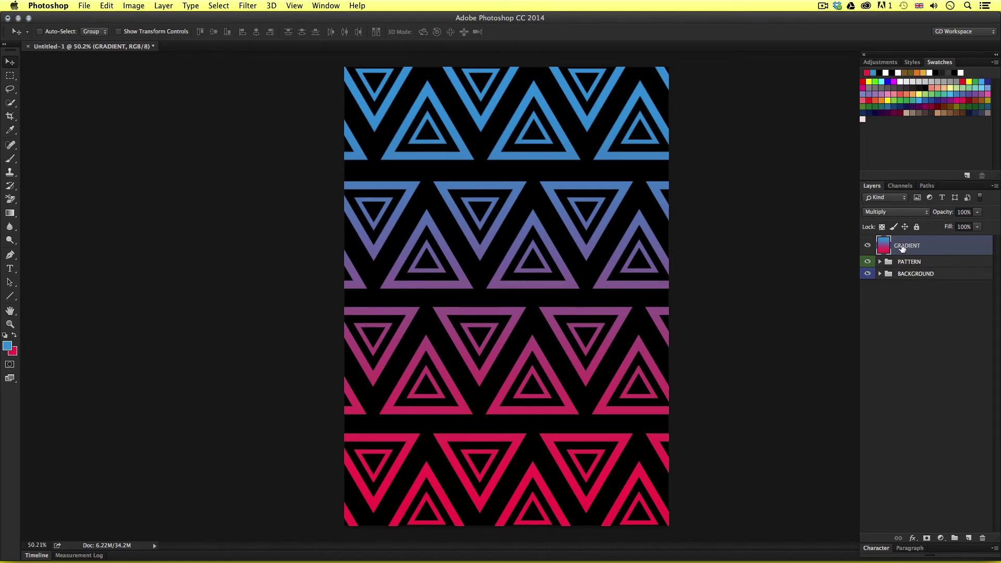
Rename the GRADIENT layer as "GRADIENT [muliply]" to note its blend mode.
click(936, 295)
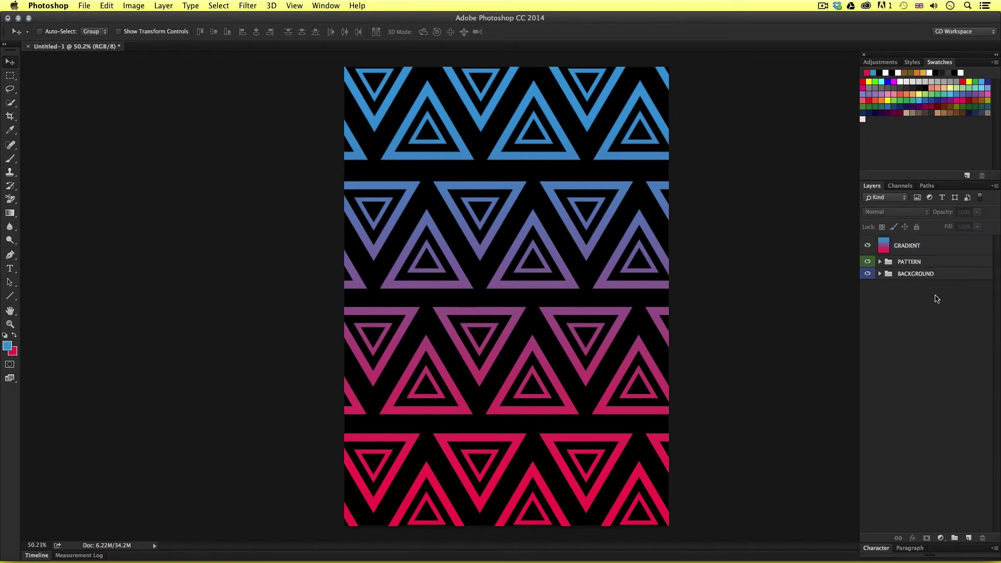
double_click(913, 247)
key(Right)
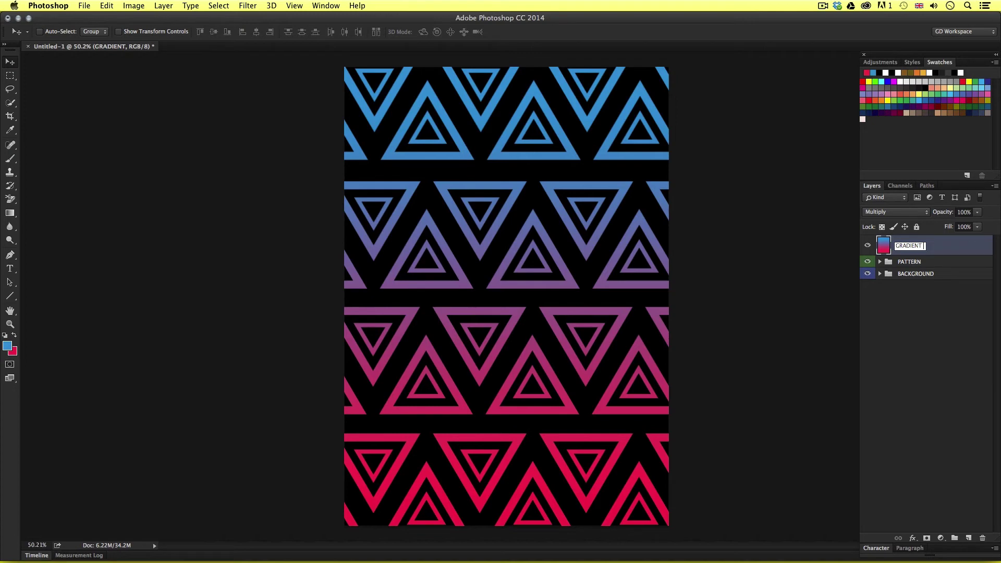
text((m)
text(uliply)
click(934, 301)
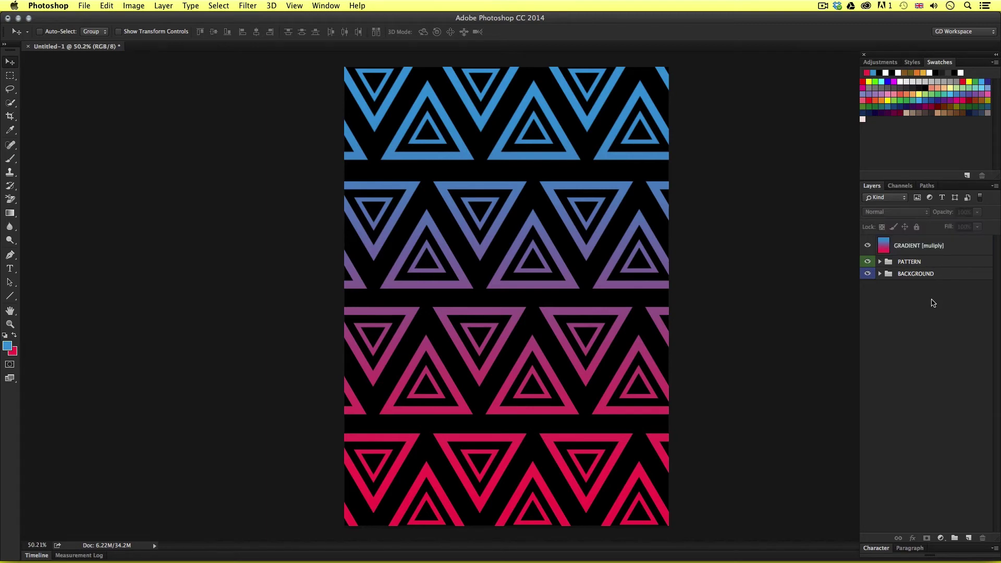
click(924, 253)
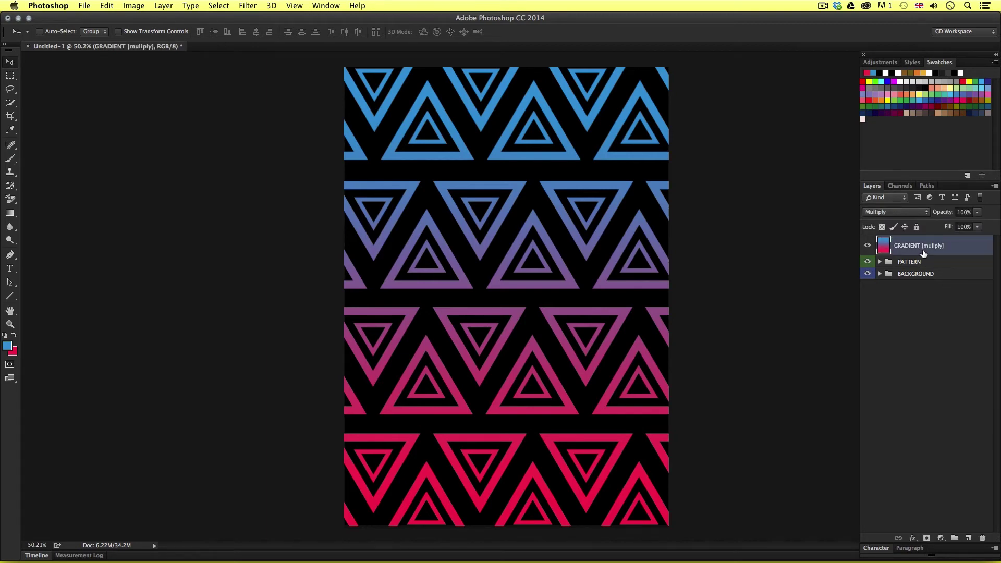
click(923, 315)
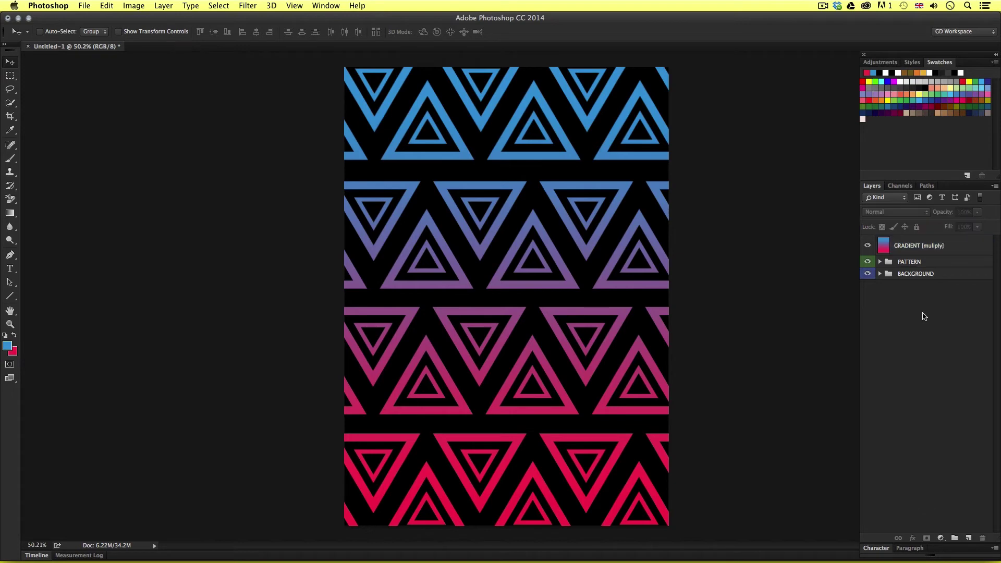
Put the gradient layer in a new group named GRADIENT and give the group a red colour label.
click(924, 251)
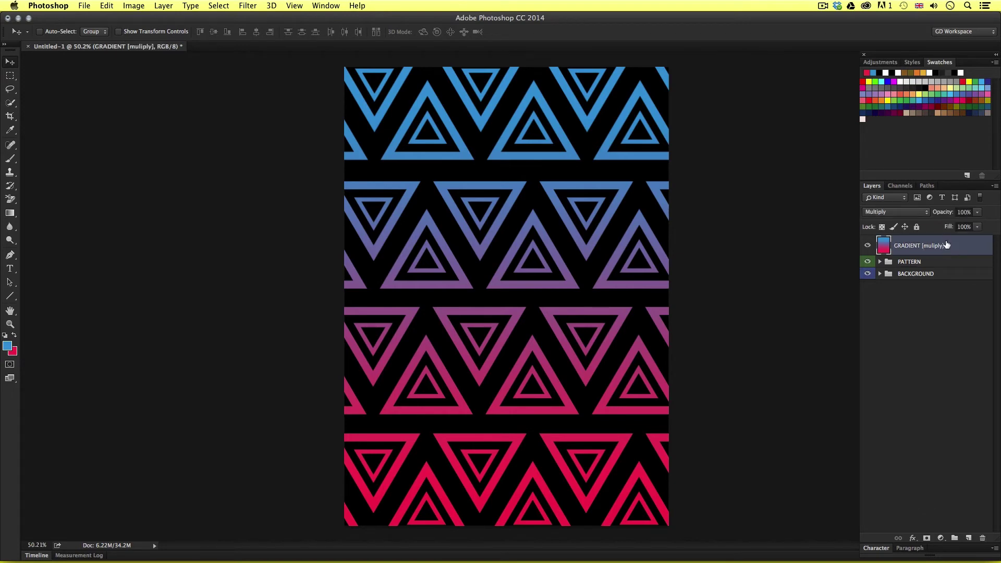
key(super+g)
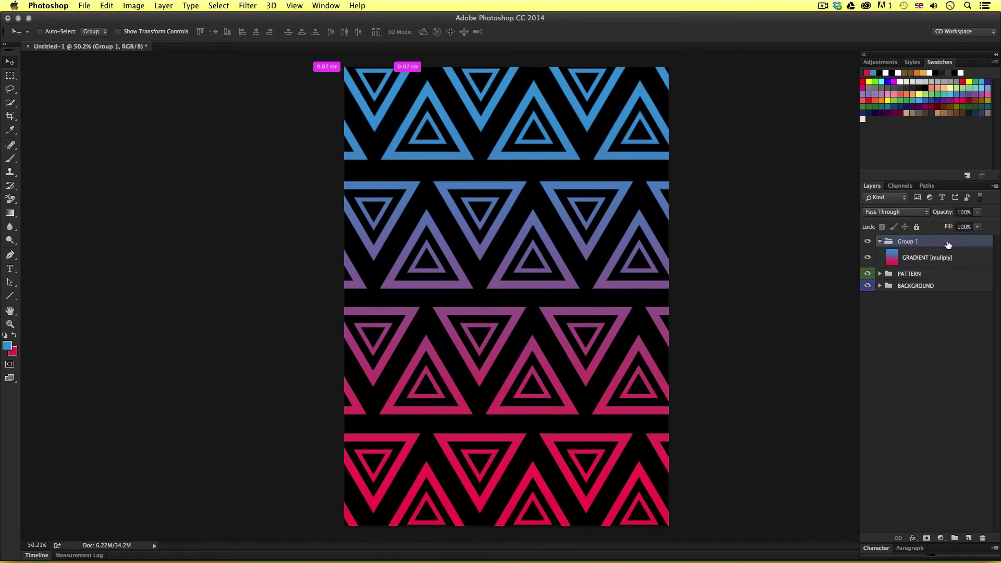
click(880, 242)
double_click(903, 242)
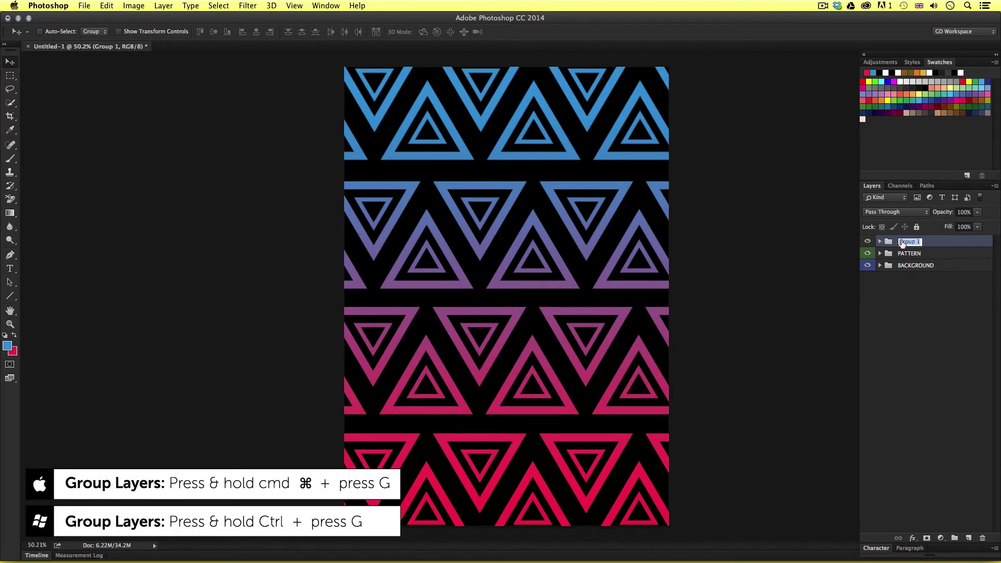
text(GRADIENT)
key(Return)
right_click(933, 241)
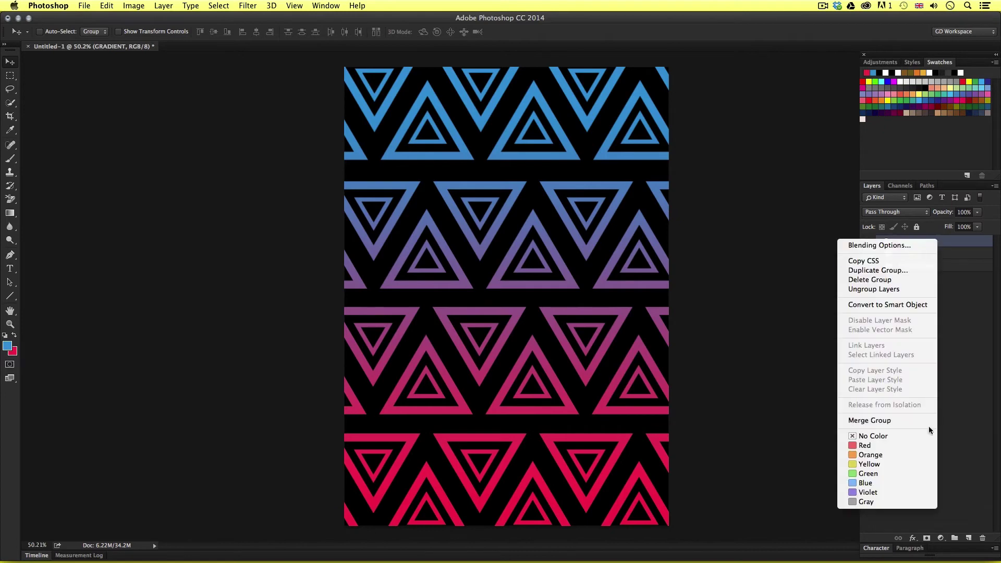
click(919, 445)
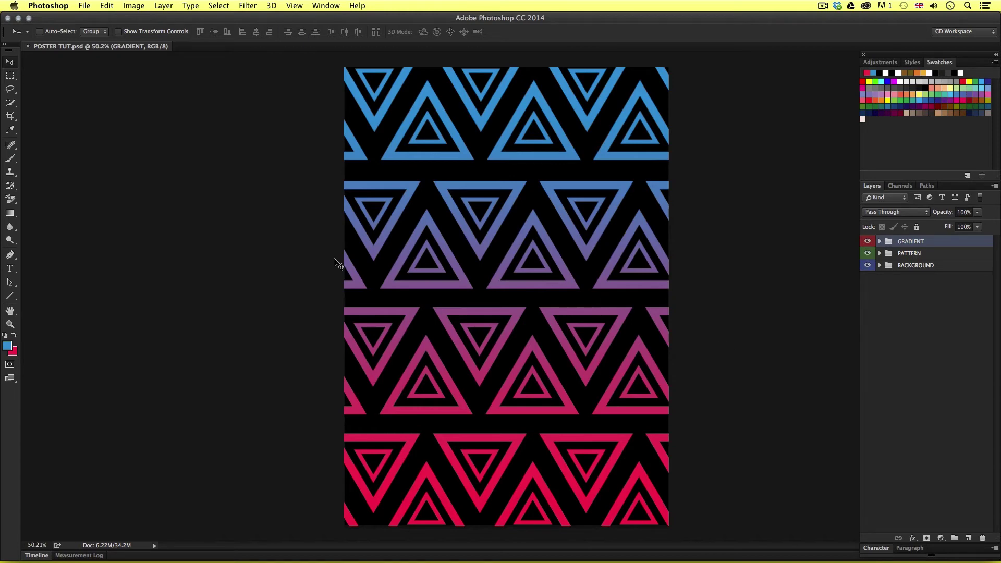
Place GOLD_FACE_TEMPLATE.psd from the [PS] DOC folder as a linked file, scaled to about 80% around its centre.
click(84, 5)
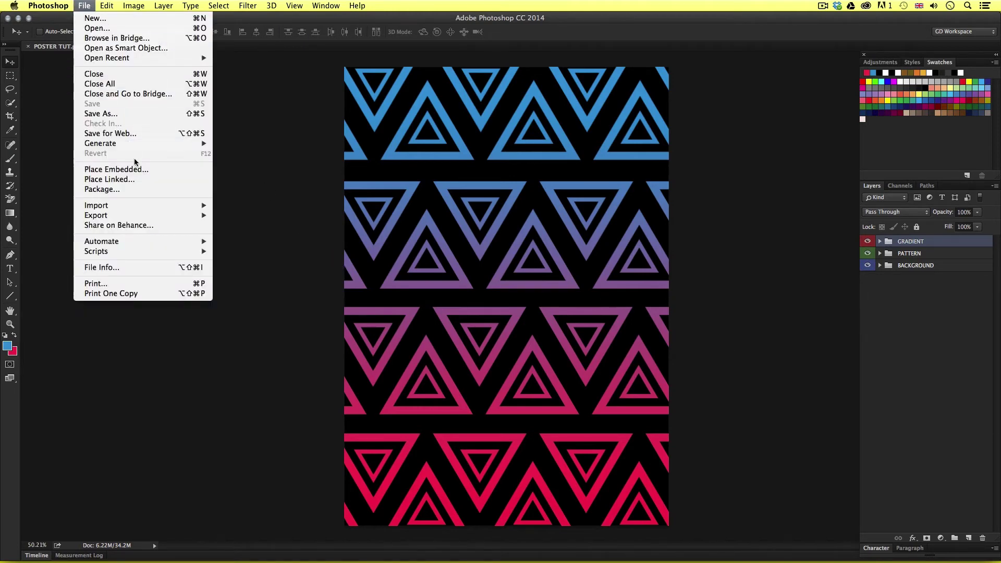
click(120, 179)
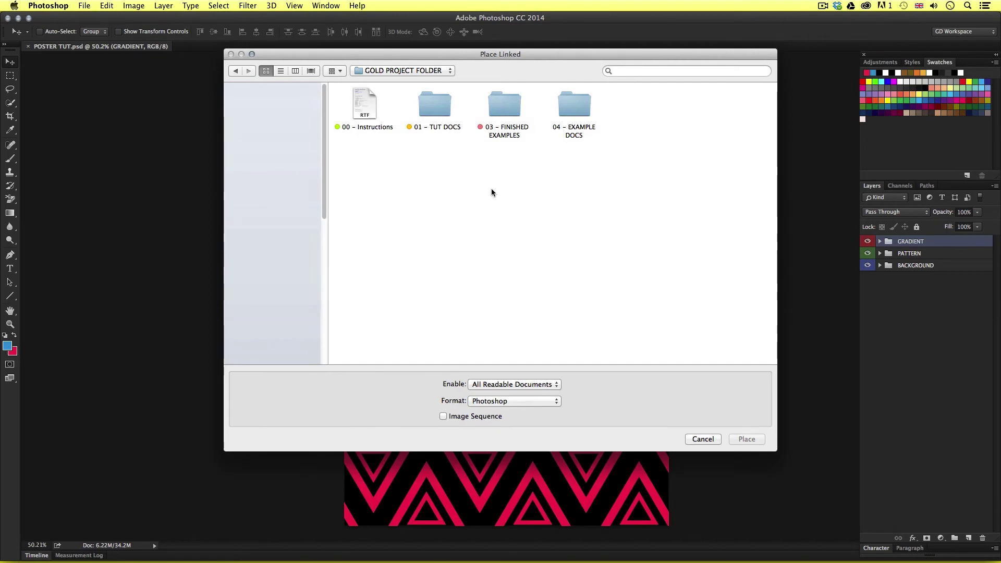
double_click(441, 112)
double_click(438, 112)
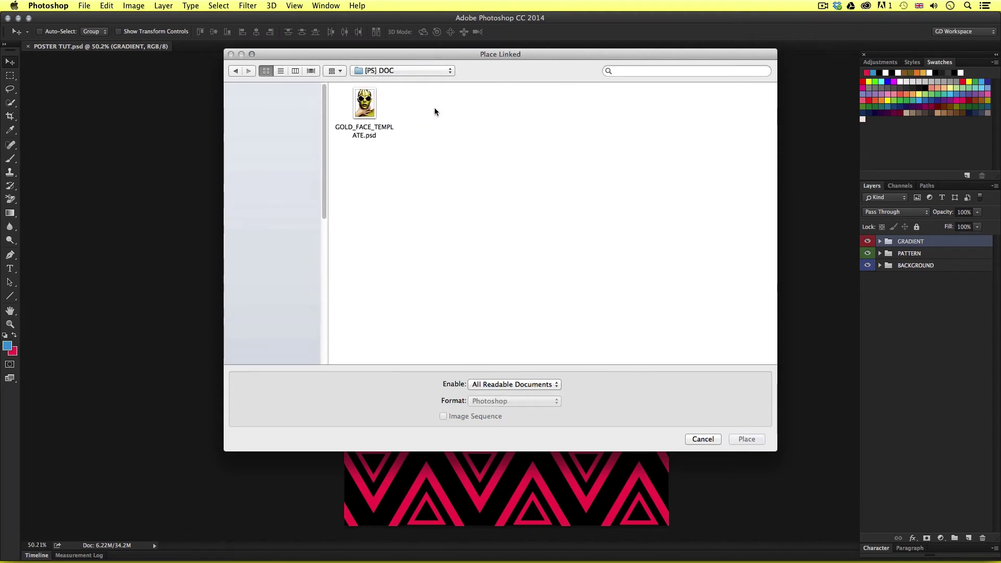
click(376, 112)
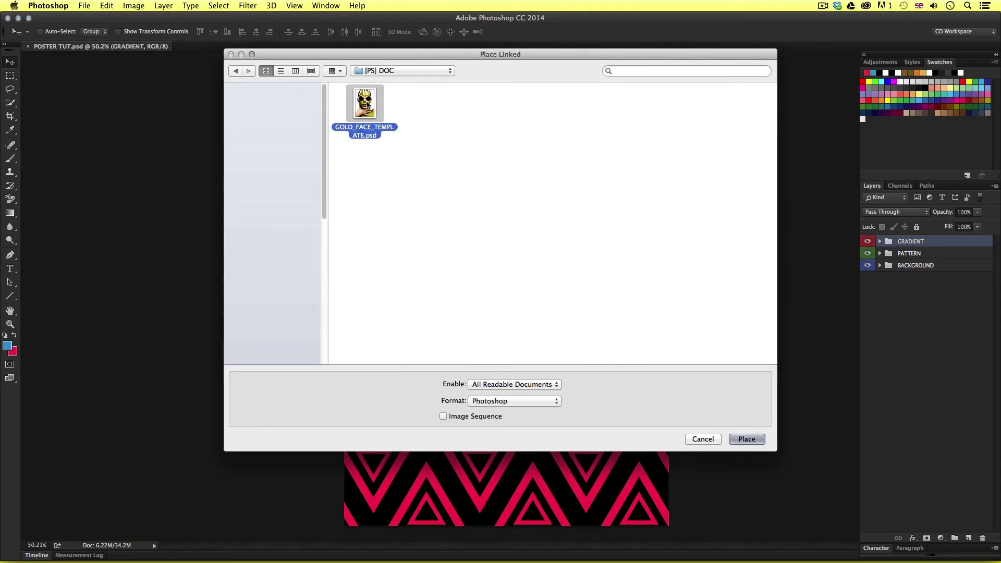
click(750, 438)
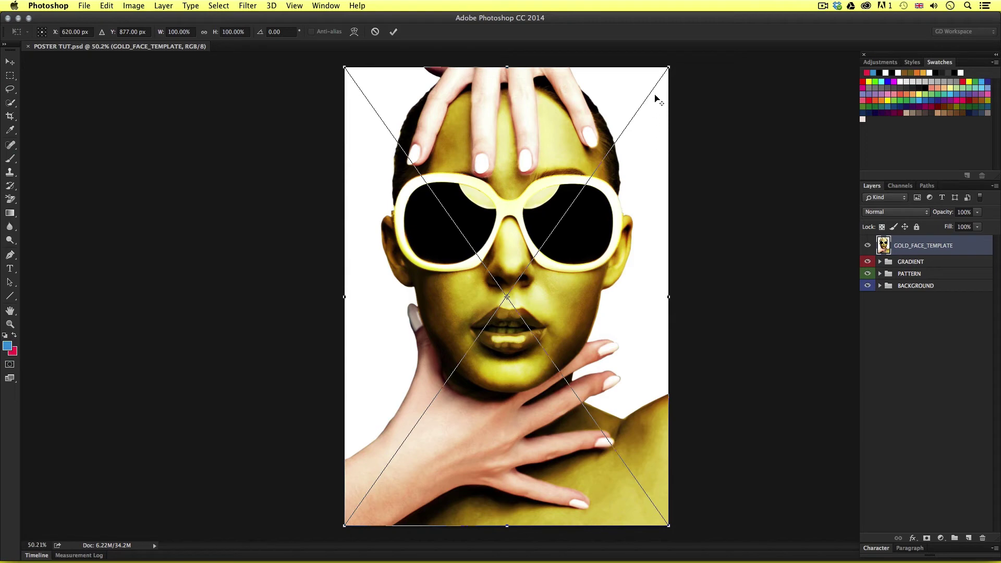
drag(670, 66, 665, 131)
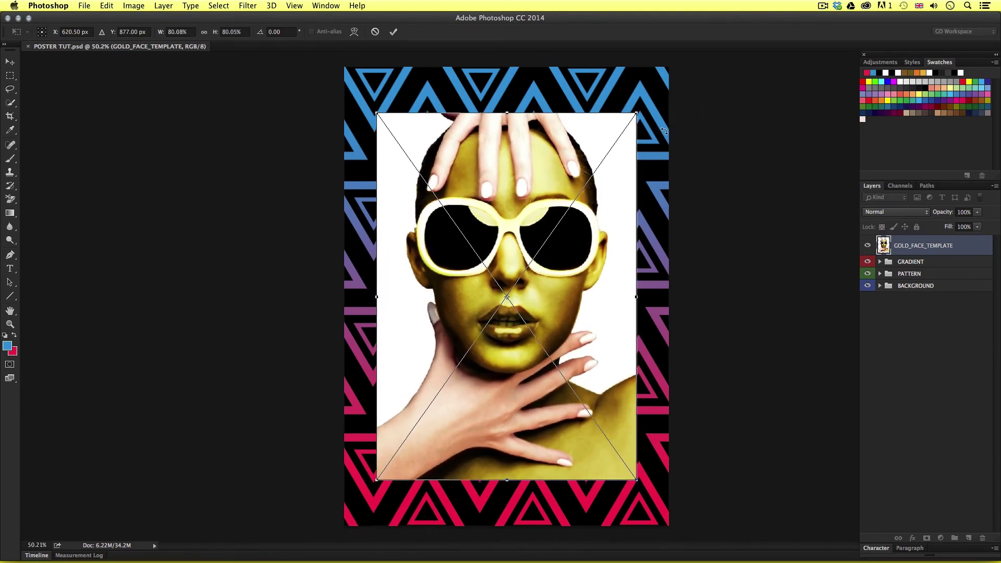
key(Return)
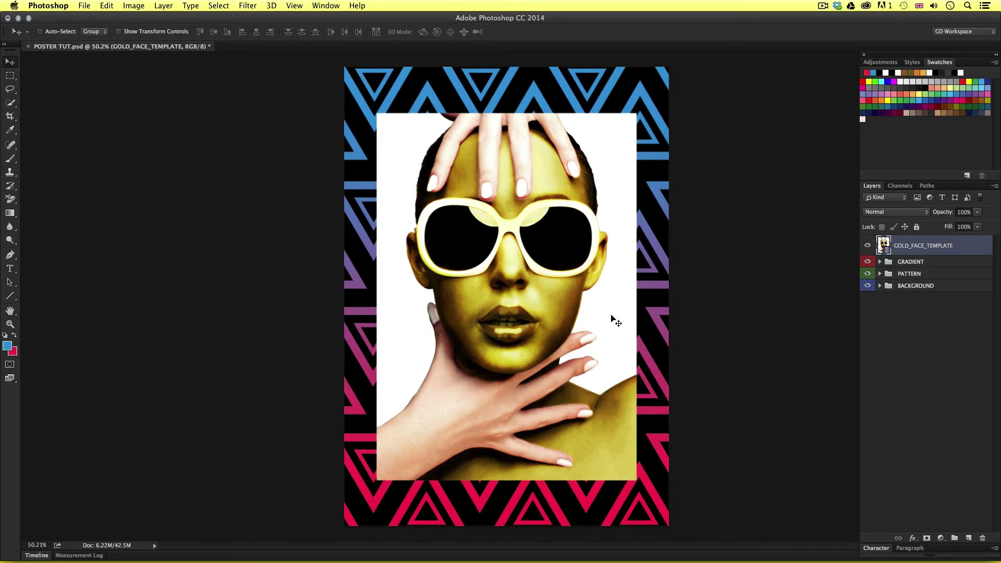
Open the linked gold face template, hide its BACKGROUND group, and save and close the template.
double_click(883, 243)
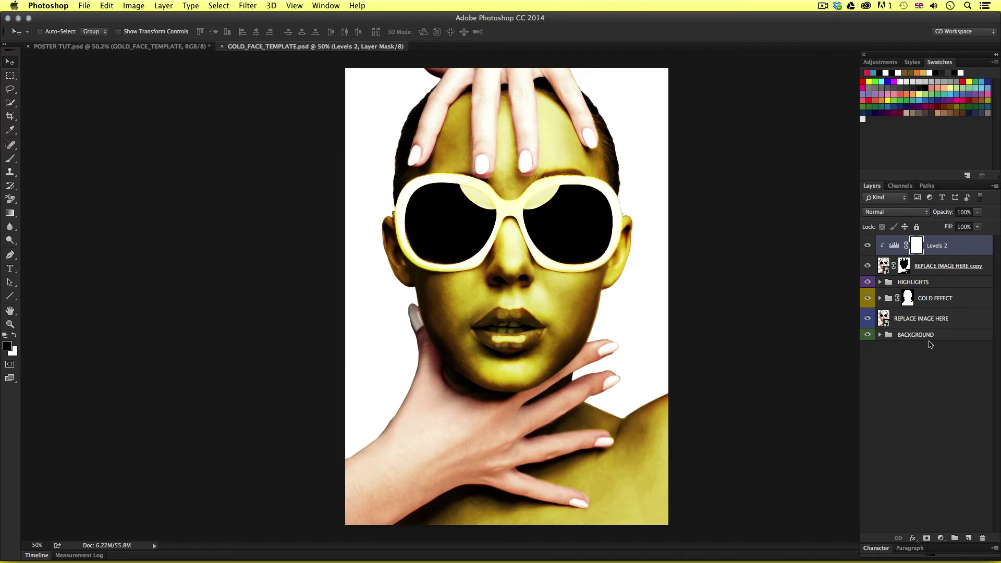
click(923, 338)
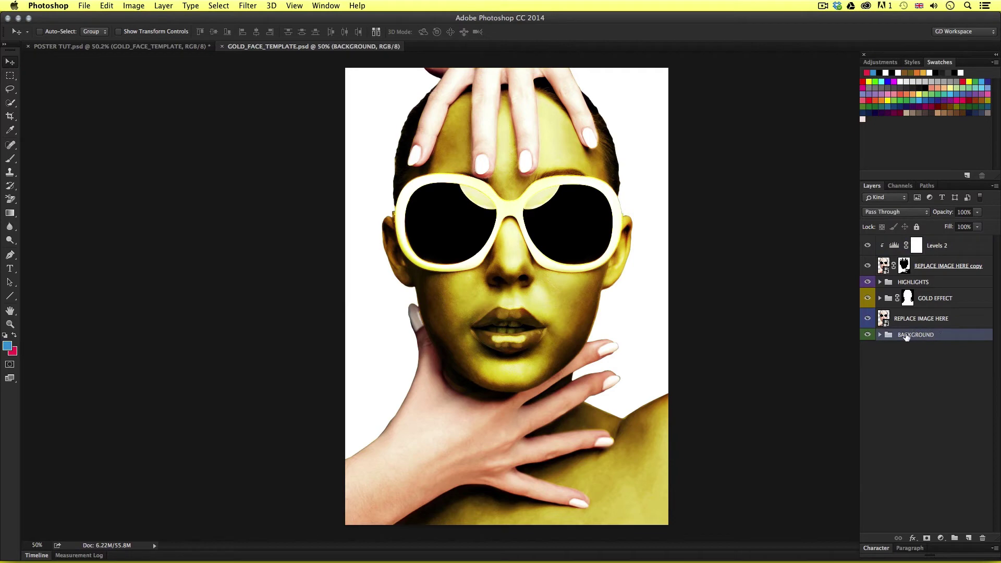
click(868, 336)
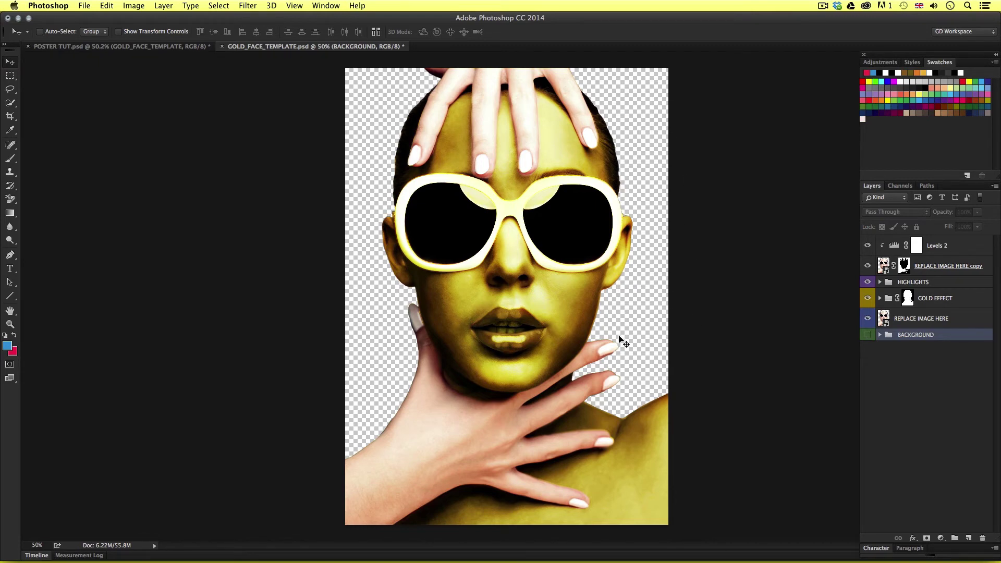
key(super+w)
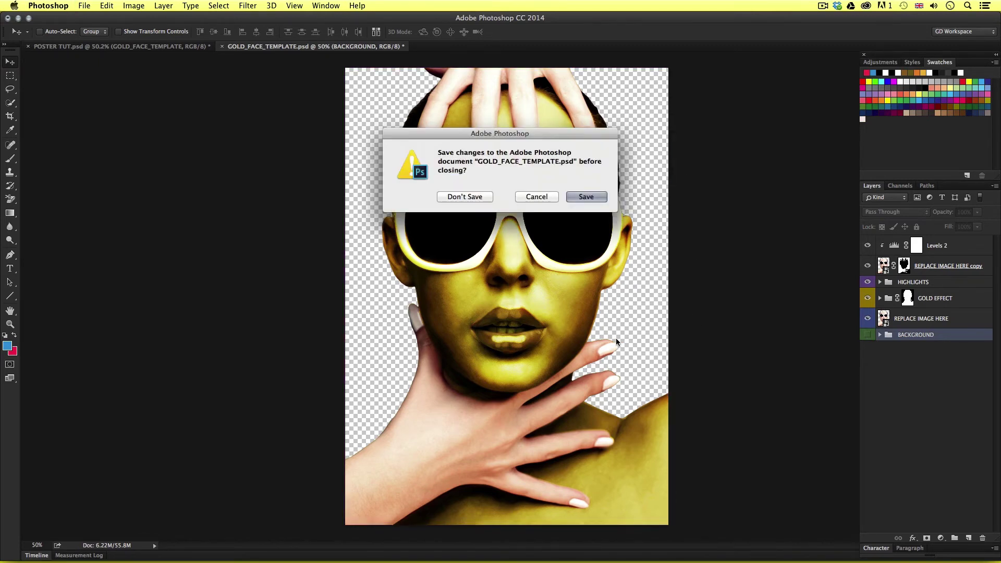
click(586, 197)
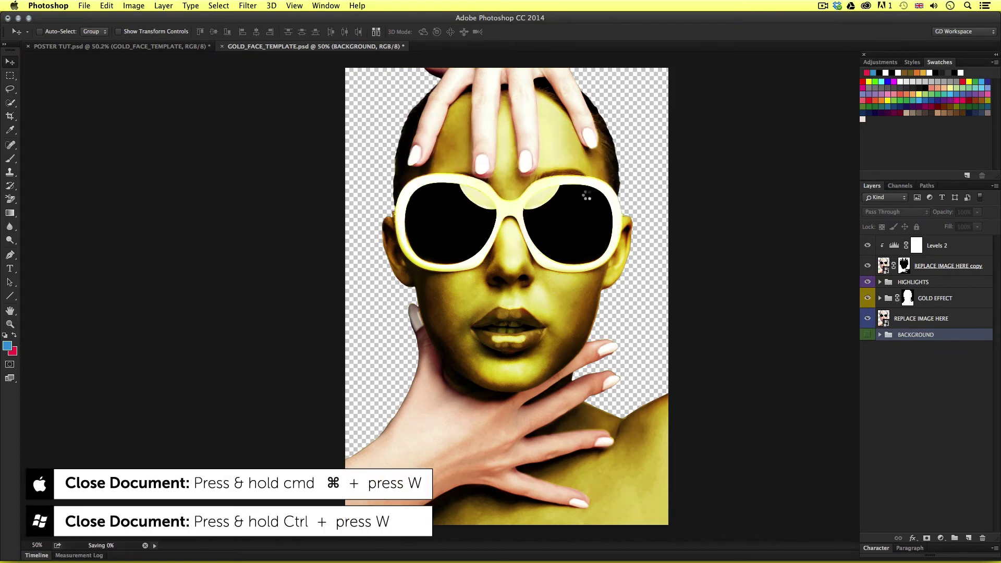
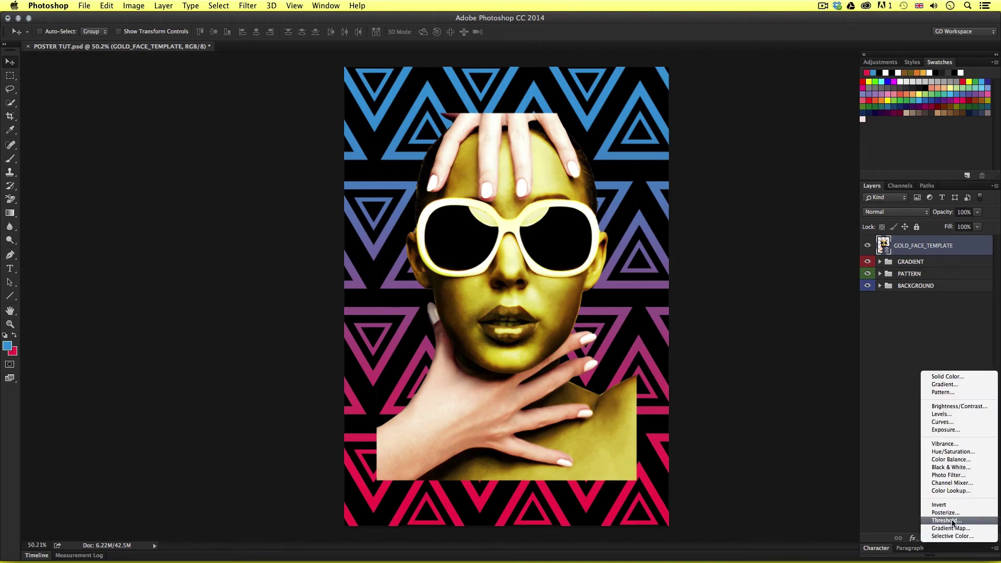
Add a Brightness/Contrast adjustment with brightness 1 and contrast 23, clipped to the GOLD_FACE_TEMPLATE layer.
click(959, 406)
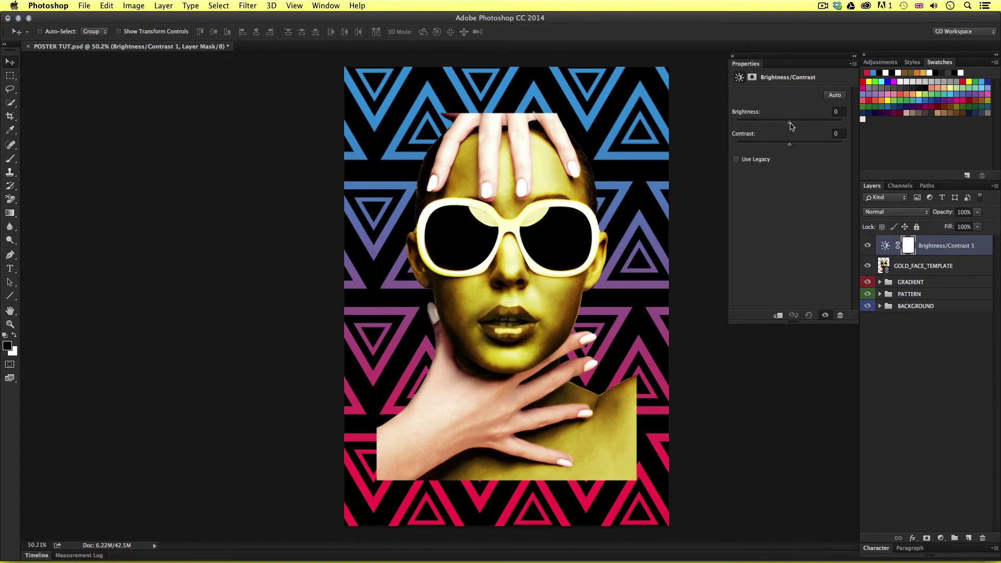
drag(791, 145, 808, 147)
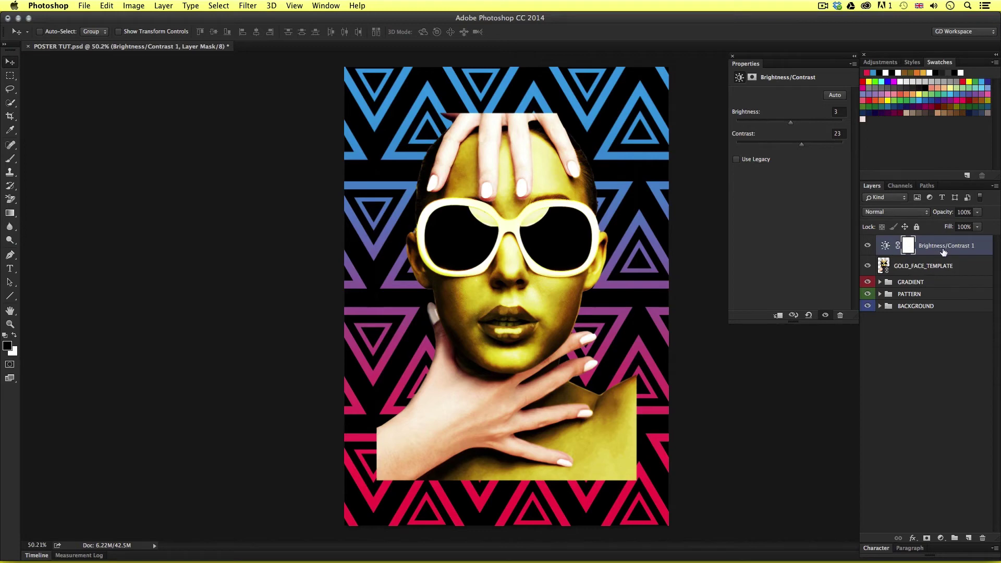
click(975, 246)
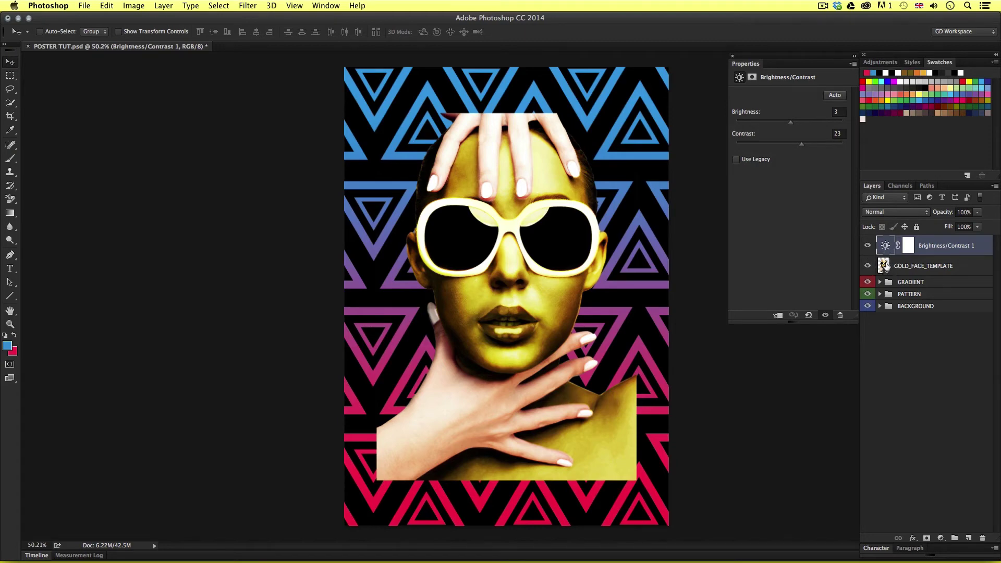
click(778, 316)
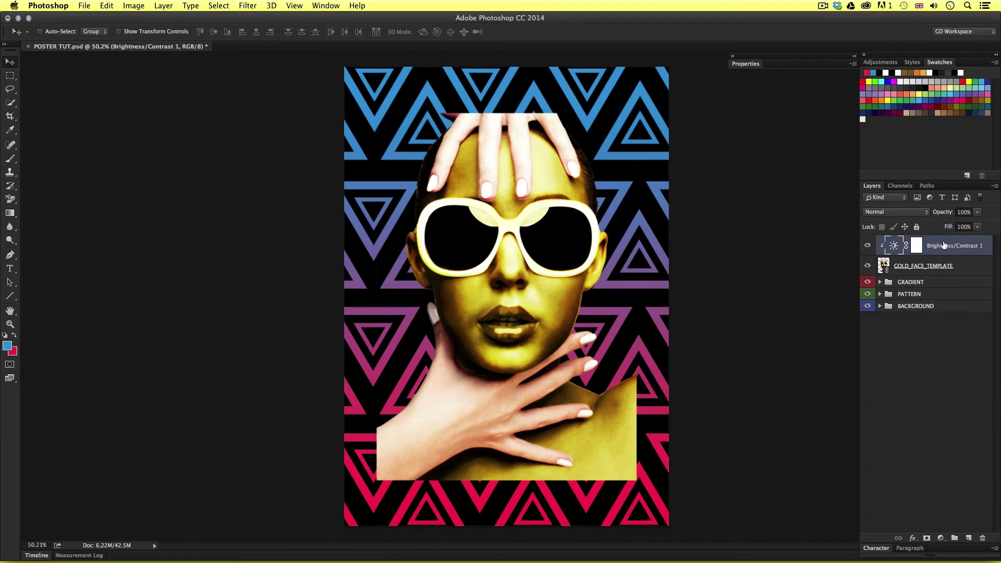
Group the Brightness/Contrast and face template layers as GOLD FACE with a yellow colour label, and save the document.
shift+click(969, 267)
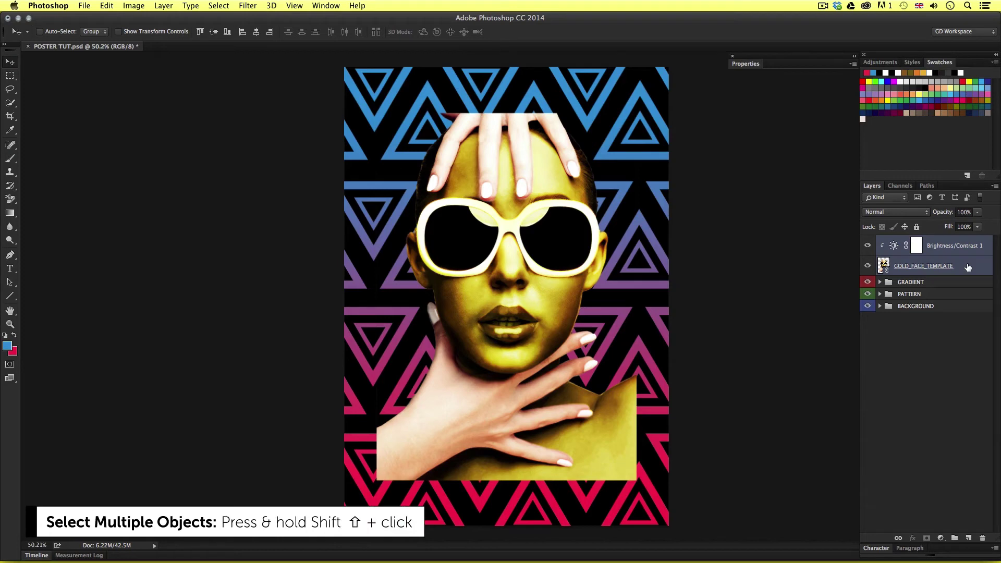
key(super+g)
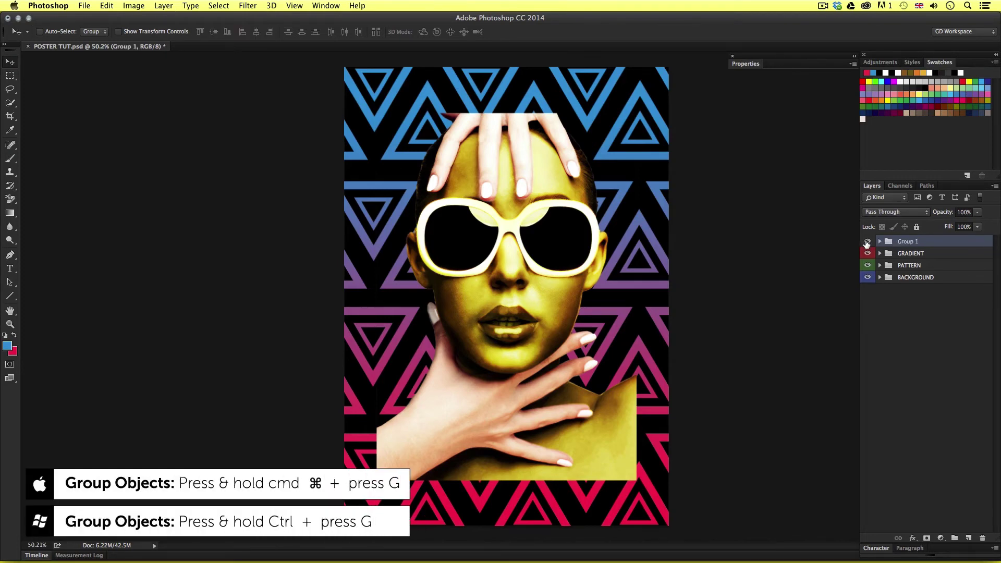
double_click(908, 242)
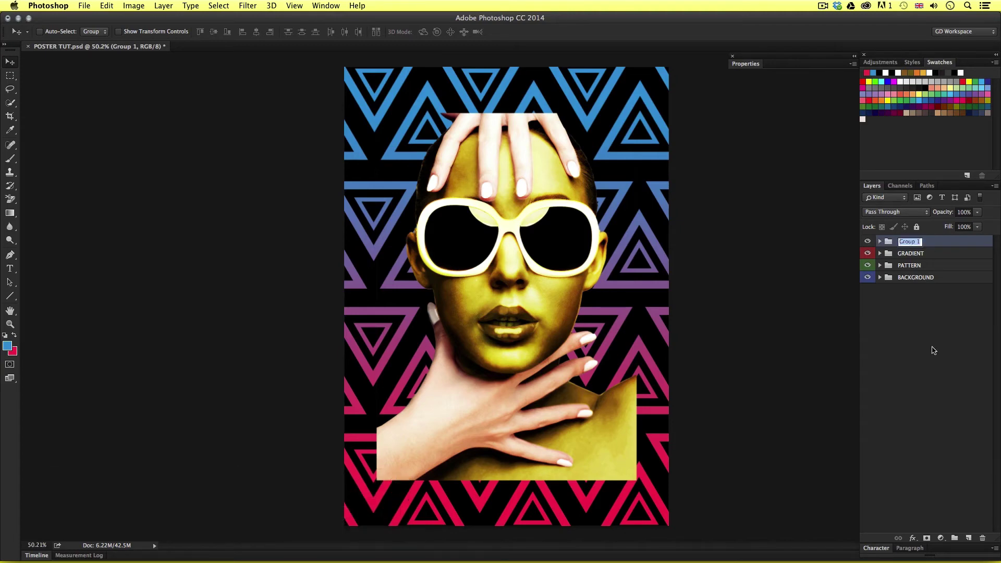
text(GOLD FACE)
key(Return)
right_click(966, 242)
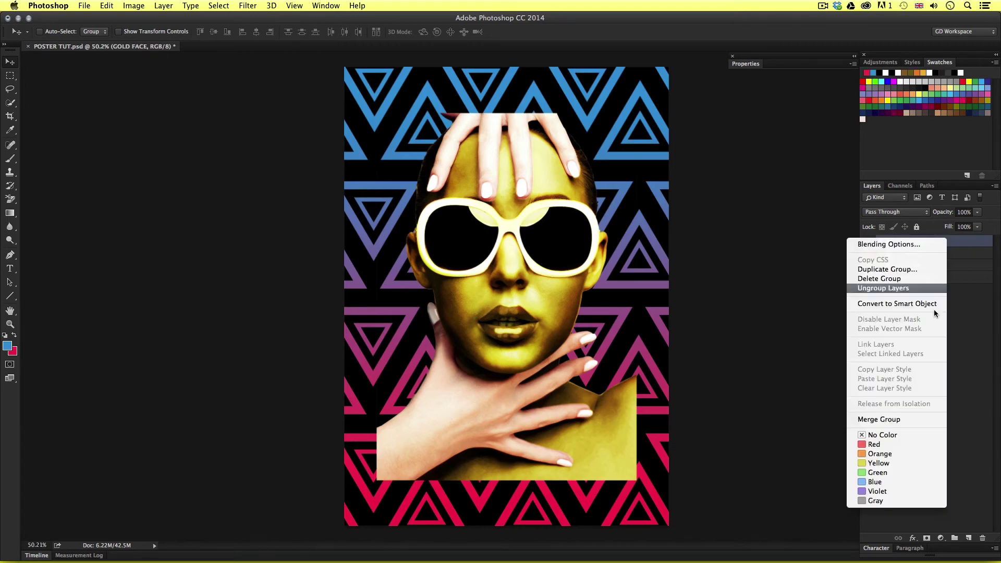
click(927, 463)
click(935, 341)
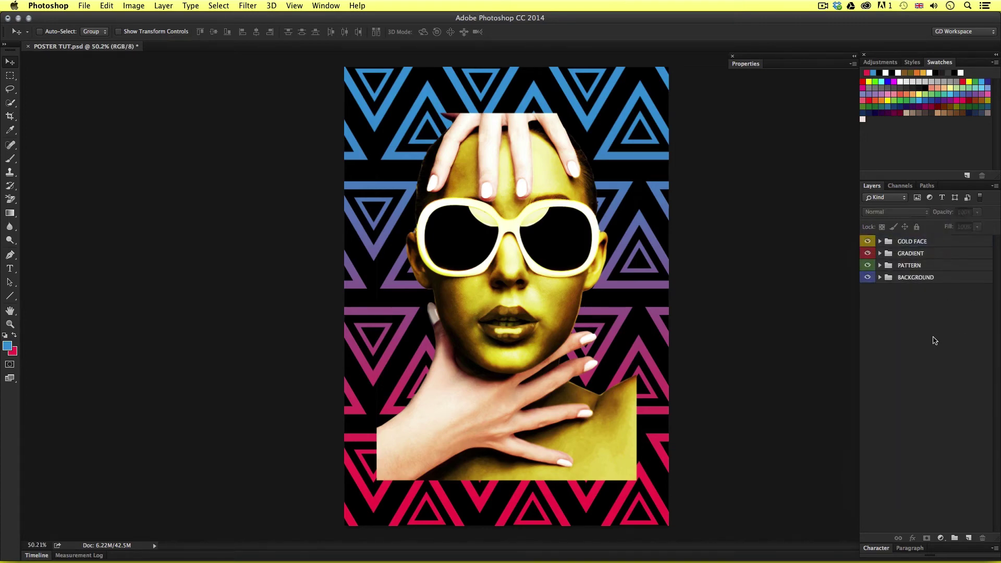
key(super+s)
With the GOLD FACE group active, make a rectangular marquee selection slightly inside the edges of the face image.
click(908, 241)
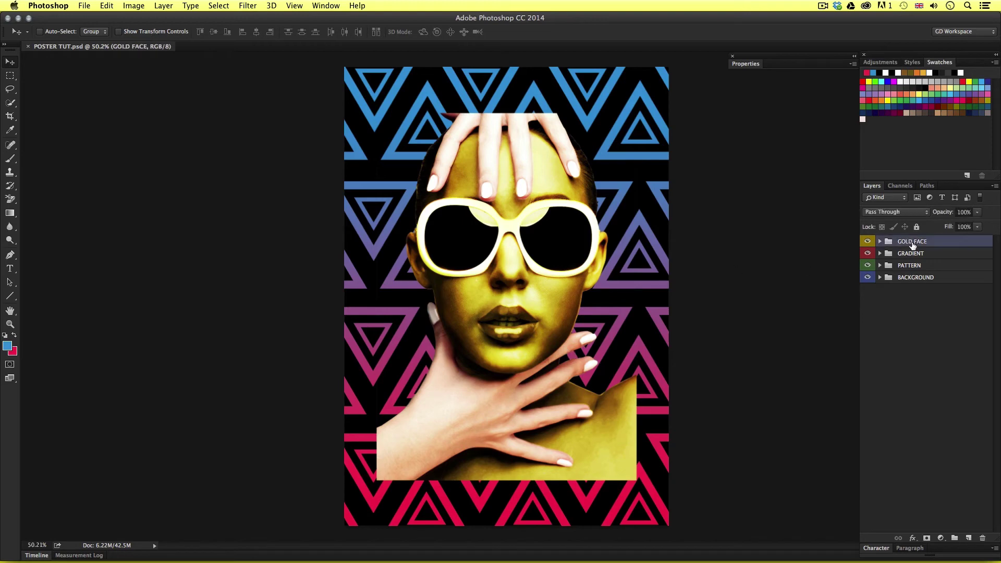
click(869, 243)
click(869, 242)
click(10, 76)
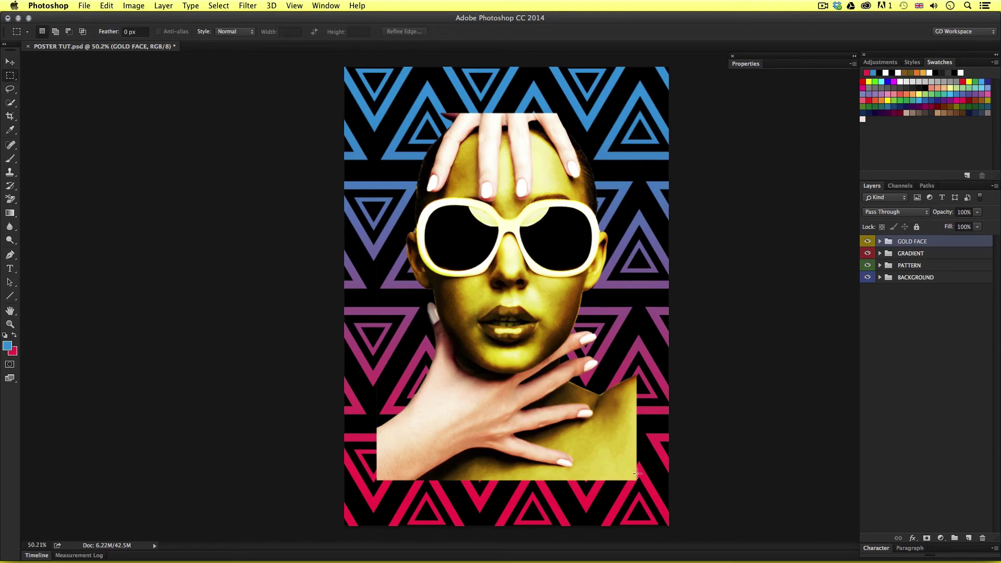
drag(624, 469, 388, 122)
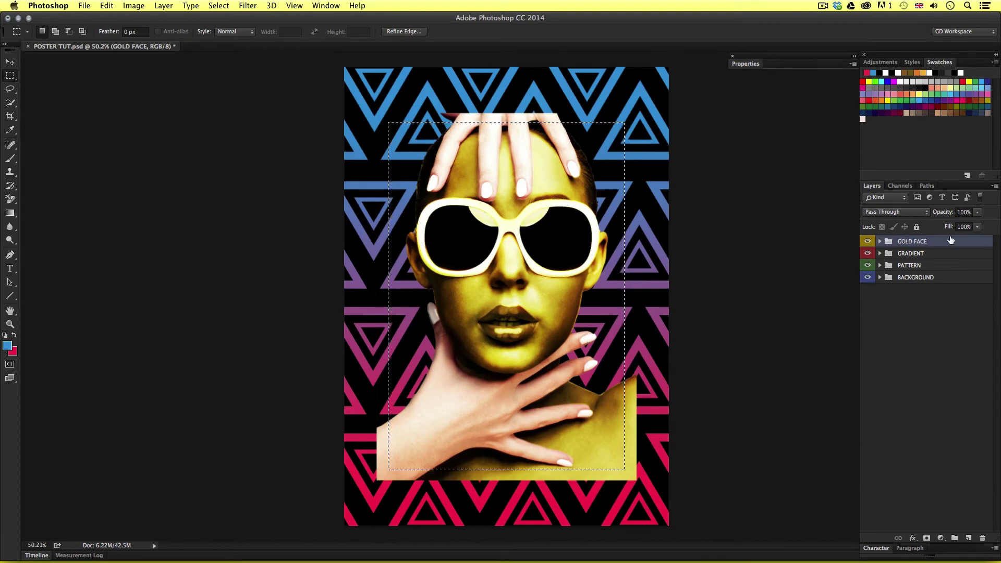
Check the GOLD FACE group by toggling its visibility, and mask it to the rectangular selection.
click(868, 241)
click(867, 241)
click(926, 539)
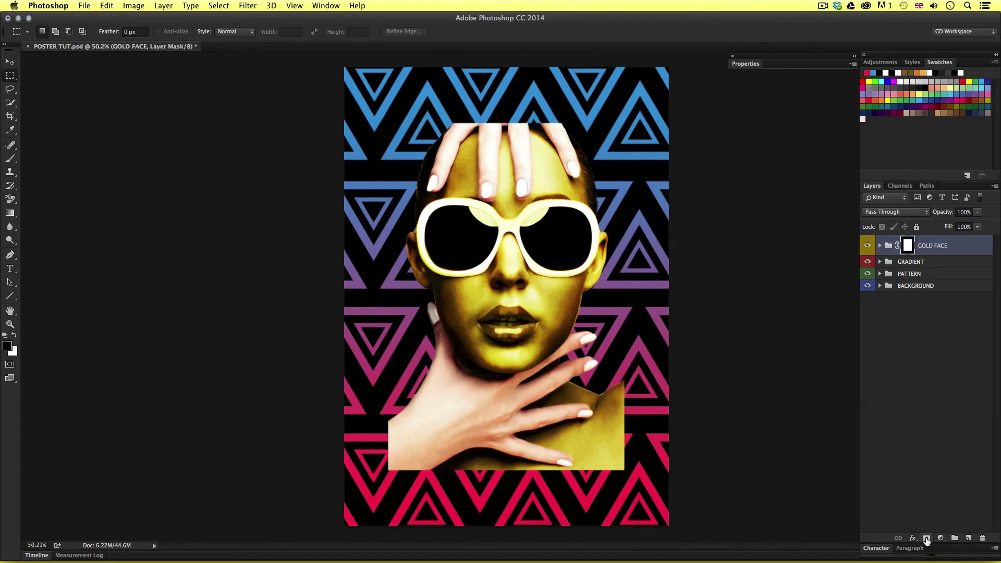
Nudge the masked GOLD FACE group slightly down and to the right to centre it on the poster.
click(966, 249)
key(v)
key(Down)
key(Down)
key(Down)
key(Down)
key(Down)
key(Down)
key(Down)
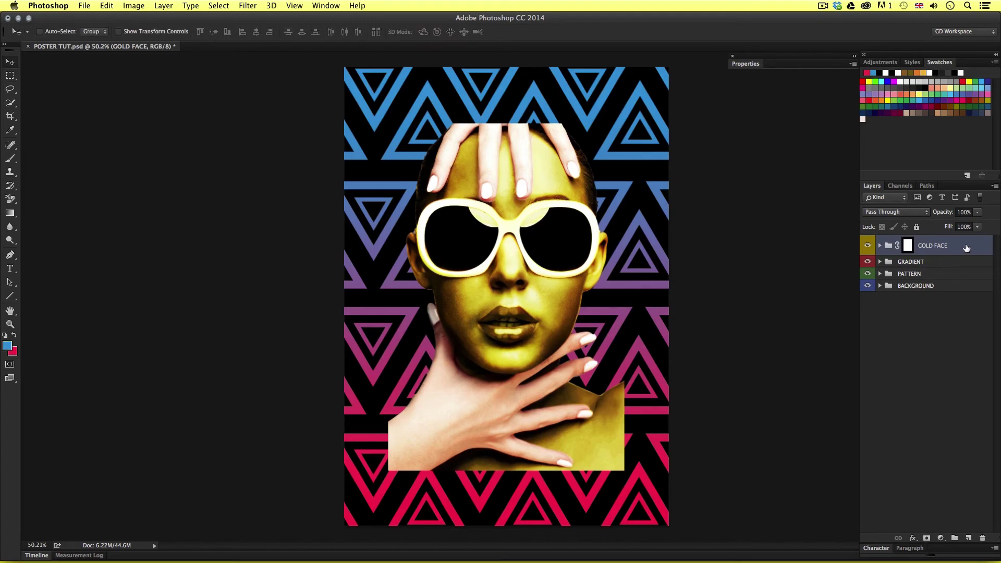
click(880, 246)
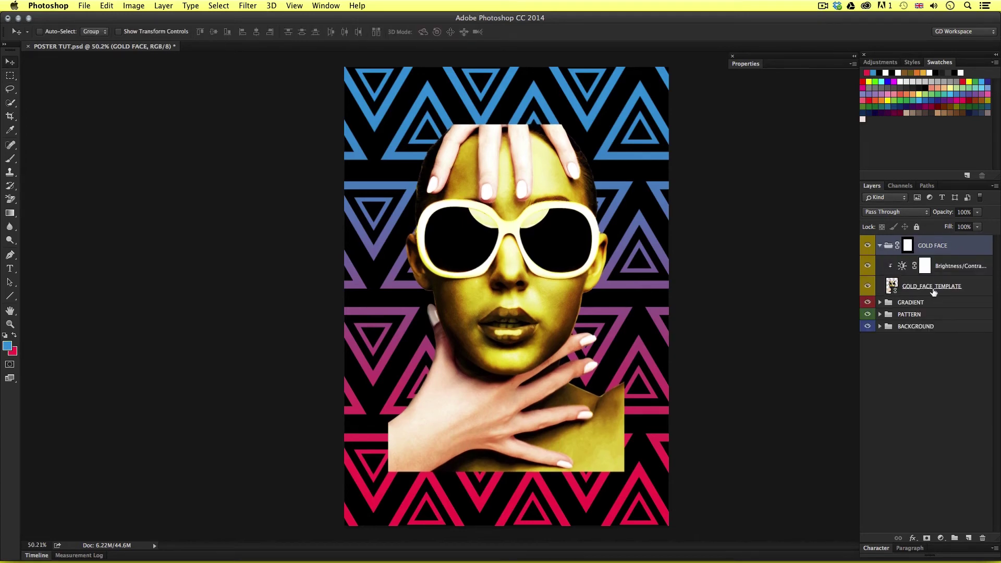
key(Down)
key(Down)
key(Down)
key(Down)
key(Down)
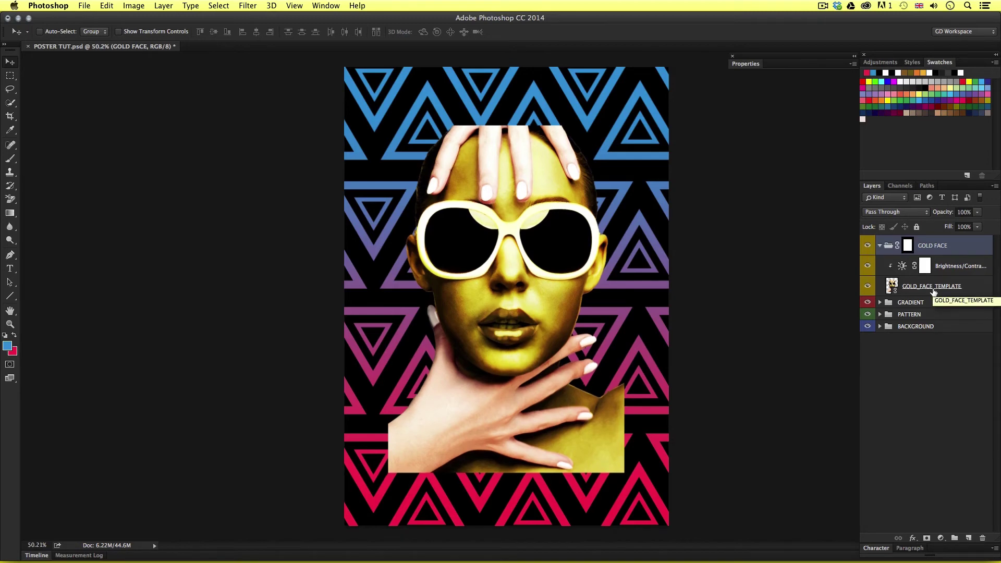
key(Up)
key(Up)
key(Right)
key(Right)
key(Right)
key(Right)
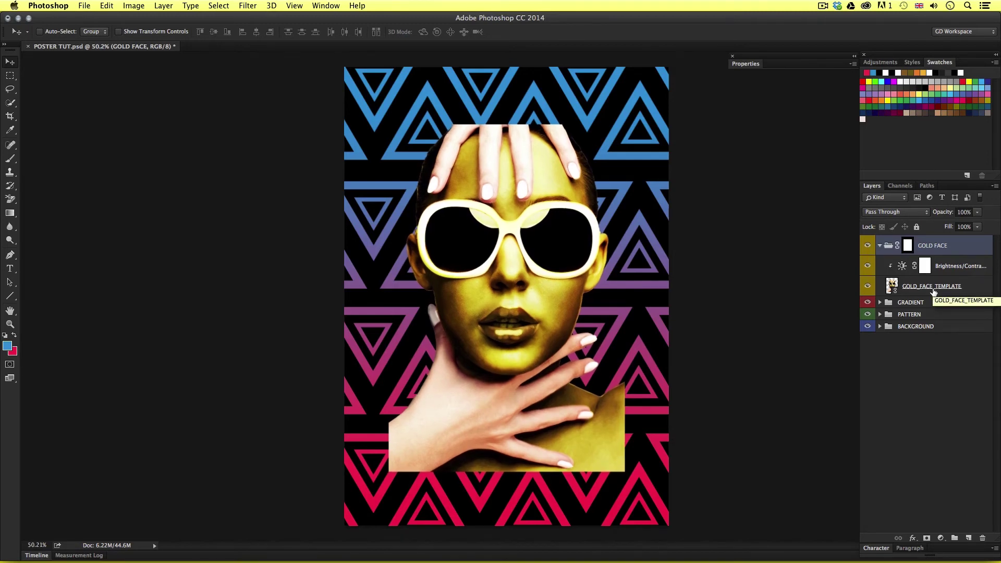
Scale the GOLD_FACE_TEMPLATE layer about its centre to roughly 77% with Free Transform, and collapse the GOLD FACE group.
click(892, 288)
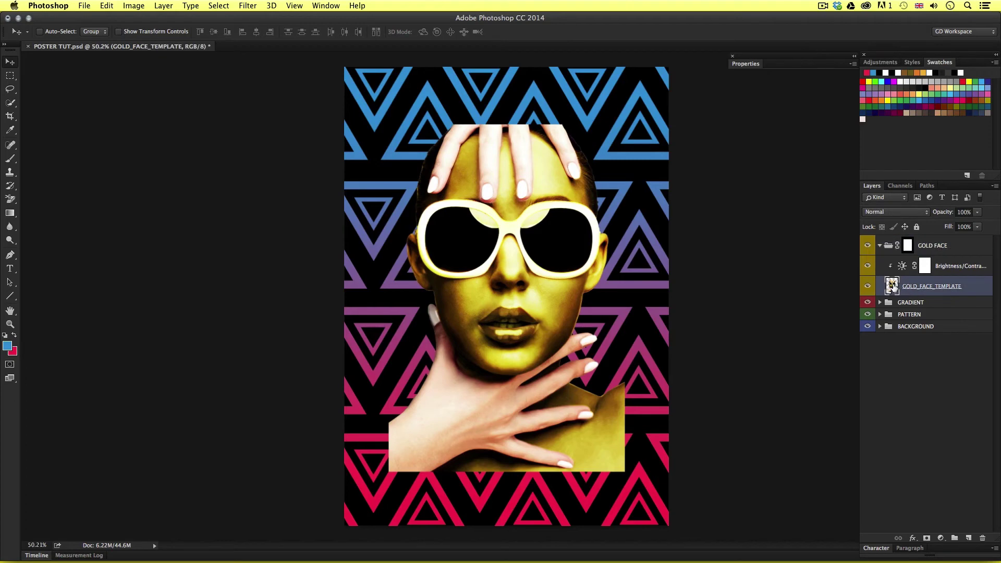
key(ctrl+t)
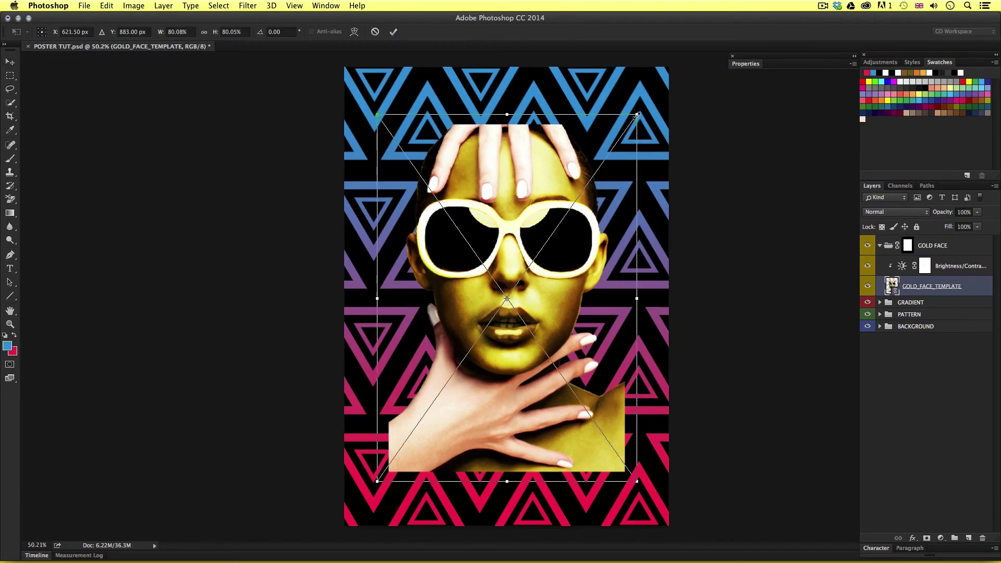
drag(637, 116, 705, 175)
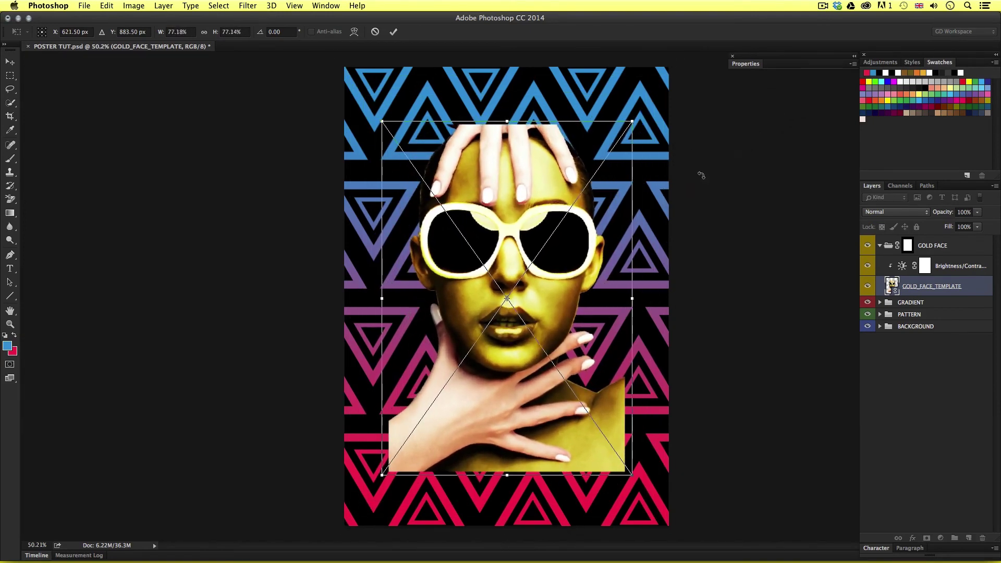
key(Return)
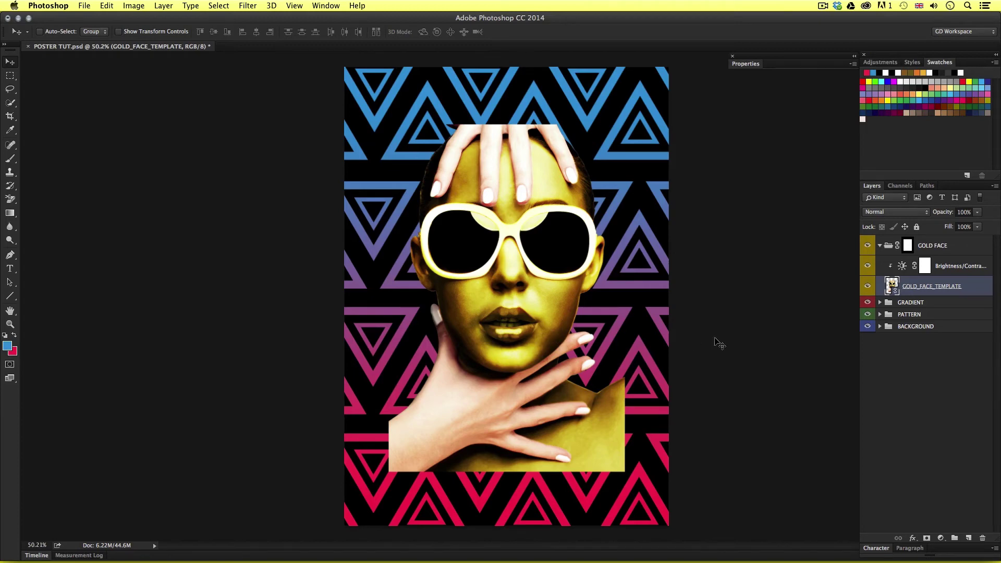
click(879, 247)
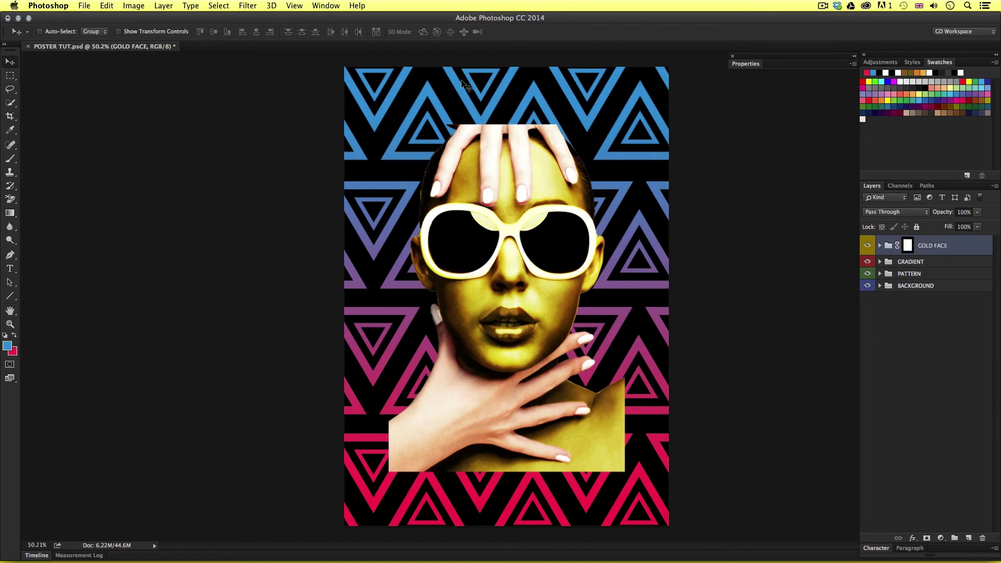
Load the GOLD FACE mask as a selection, invert it, and apply it as a layer mask on the GRADIENT group.
click(934, 263)
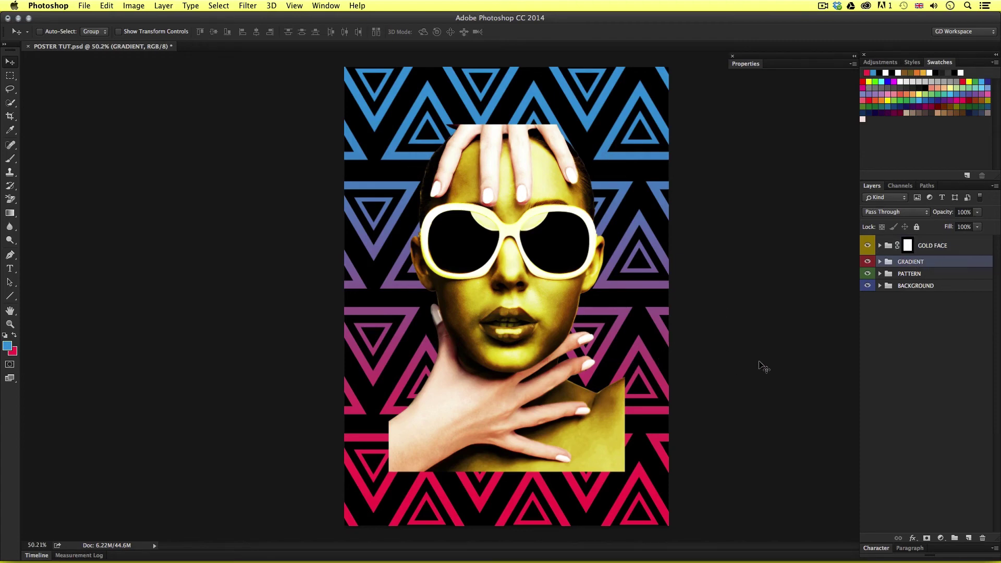
click(908, 246)
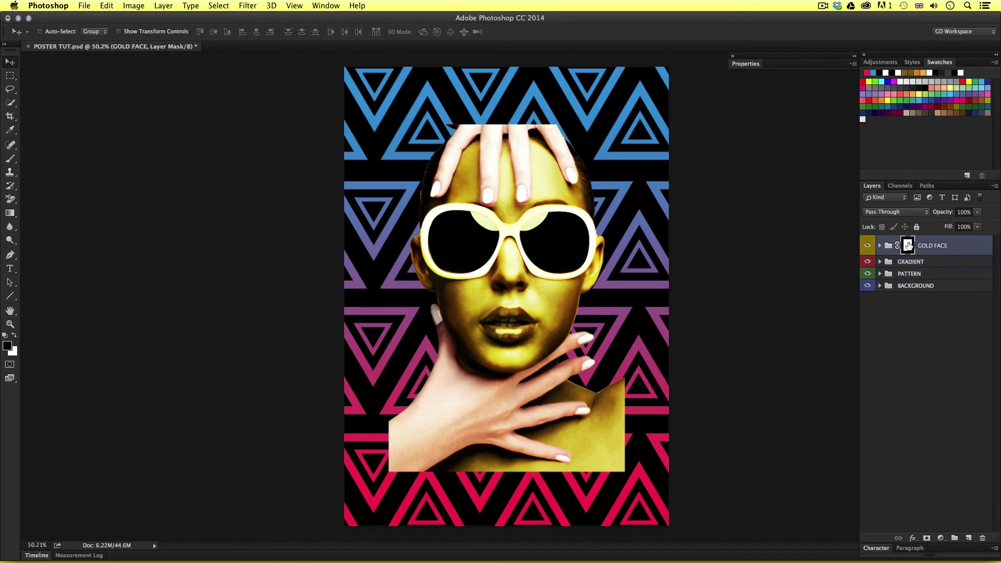
right_click(909, 246)
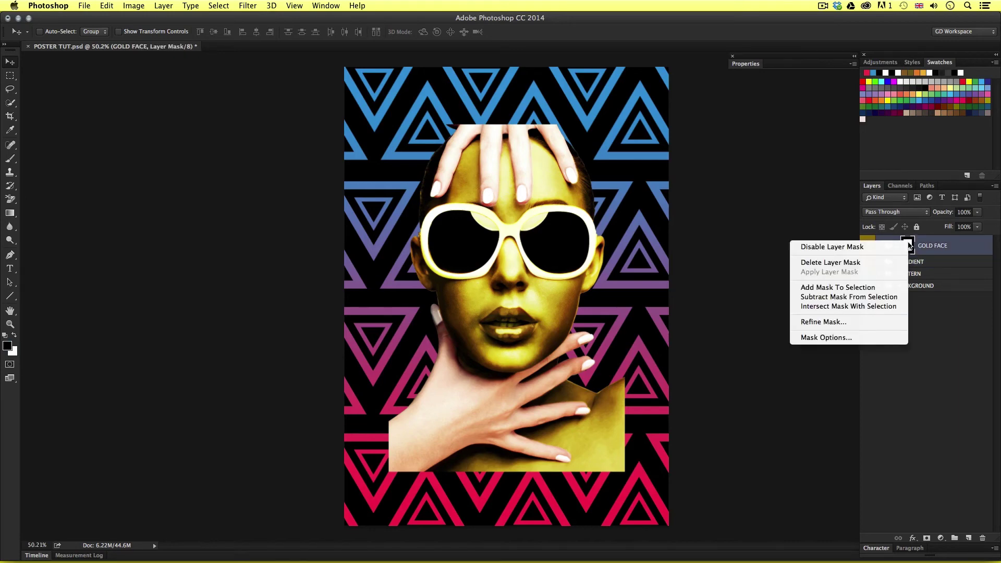
click(851, 289)
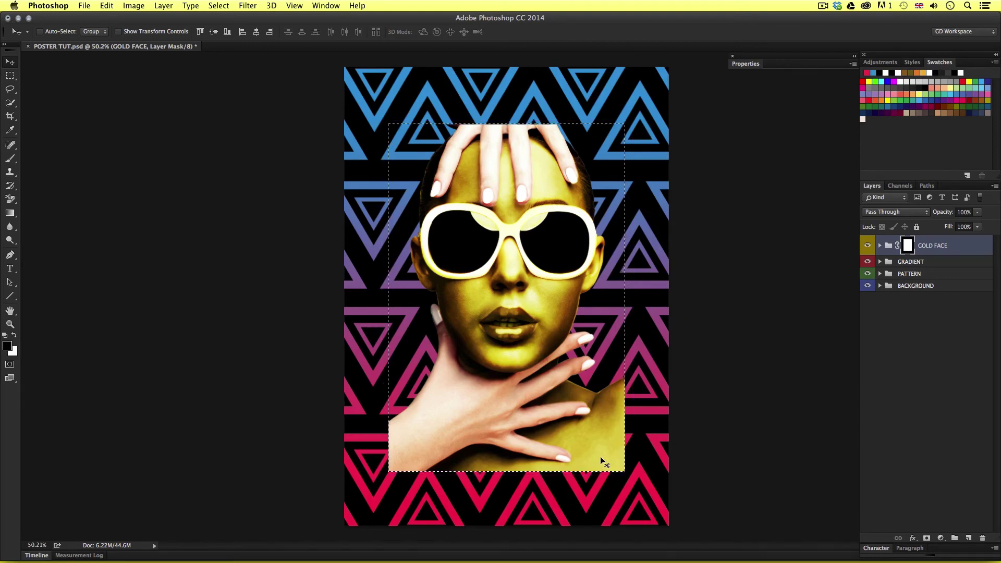
key(super+shift+i)
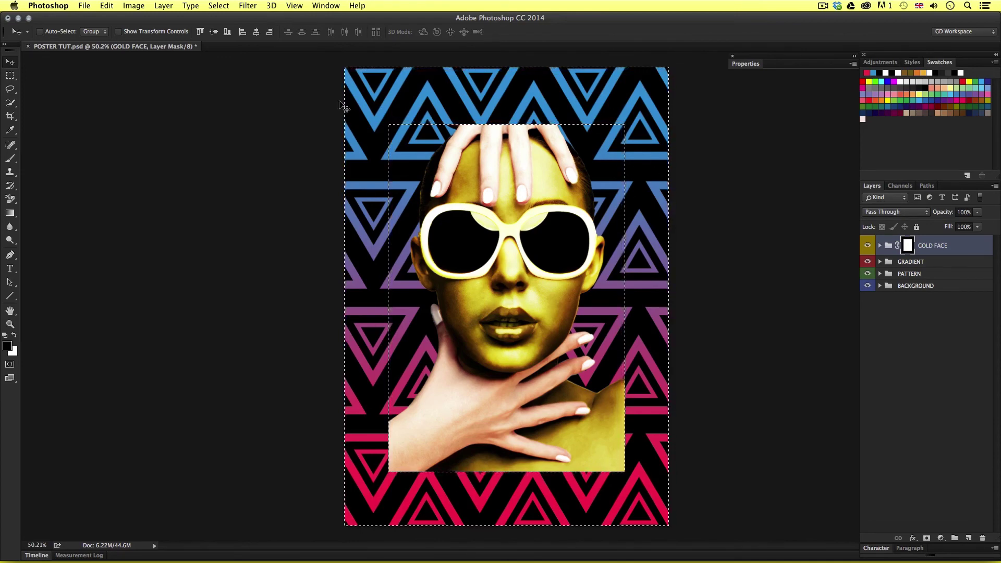
click(923, 262)
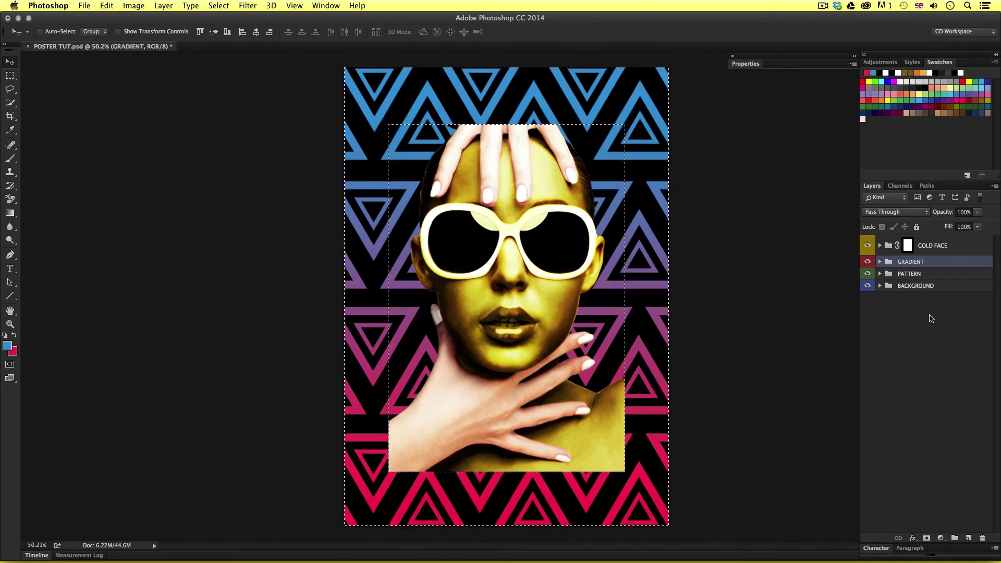
click(928, 538)
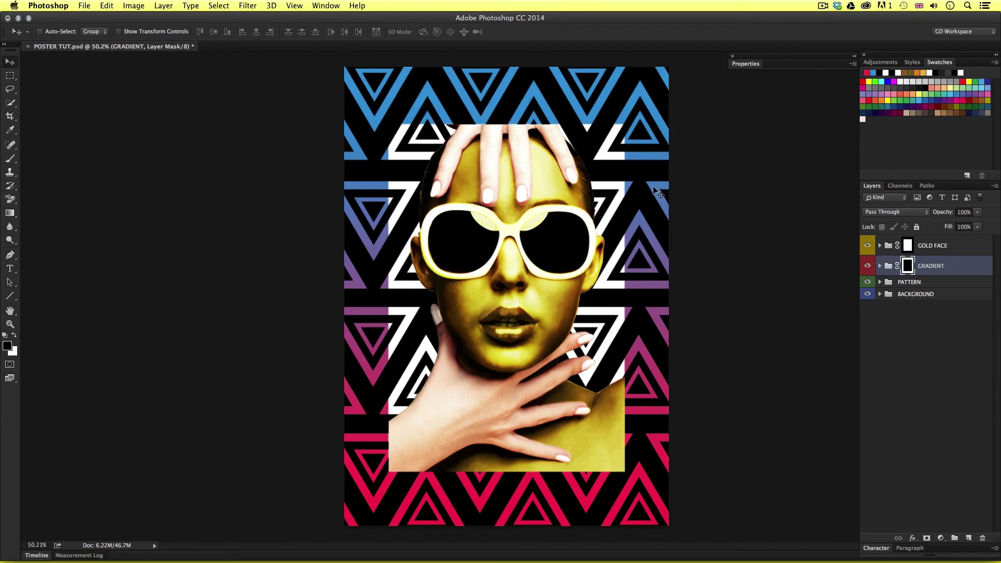
Marquee a rectangle slightly inside the poster edges, mask the PATTERN group with it, and deselect all layers.
click(11, 75)
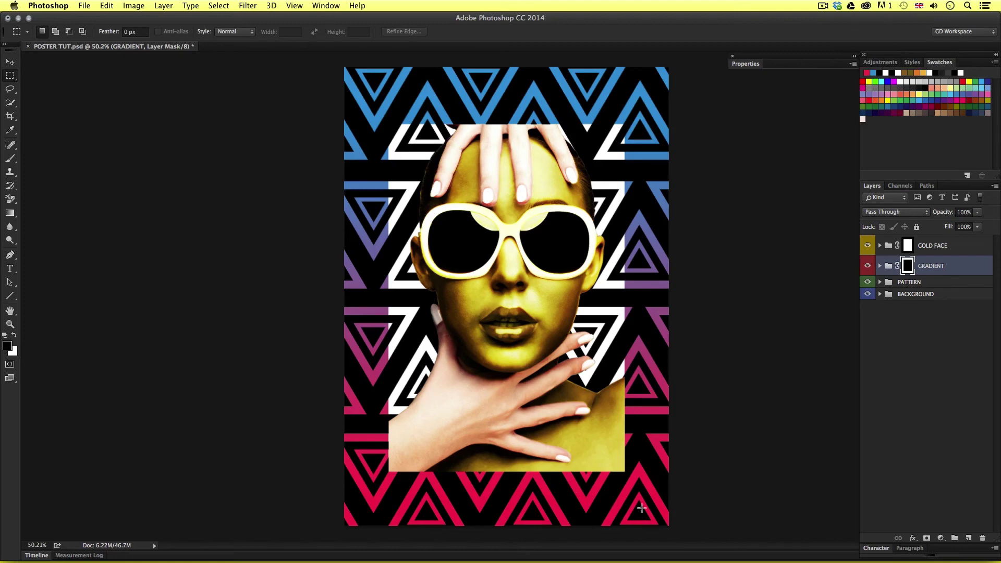
drag(661, 520, 351, 74)
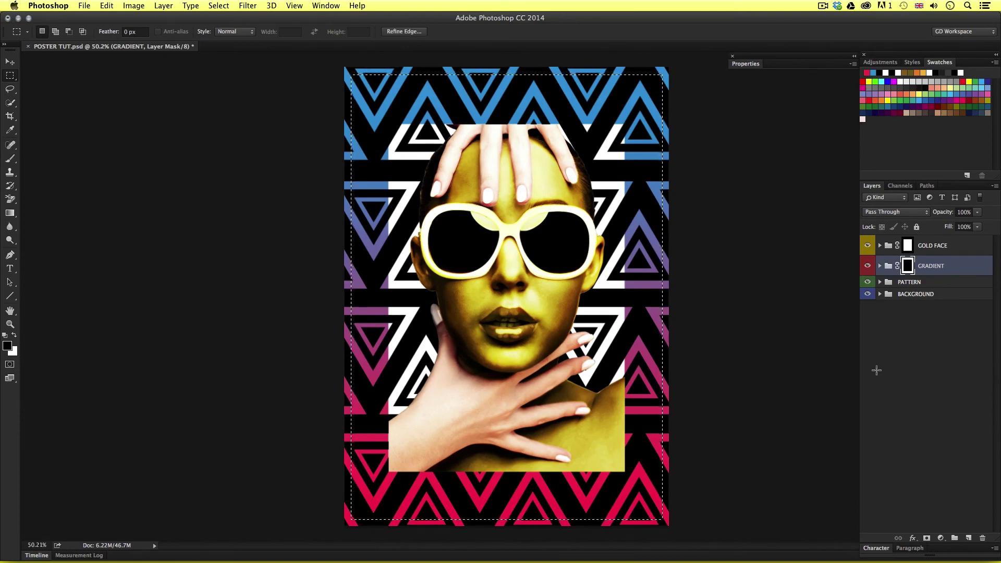
click(944, 286)
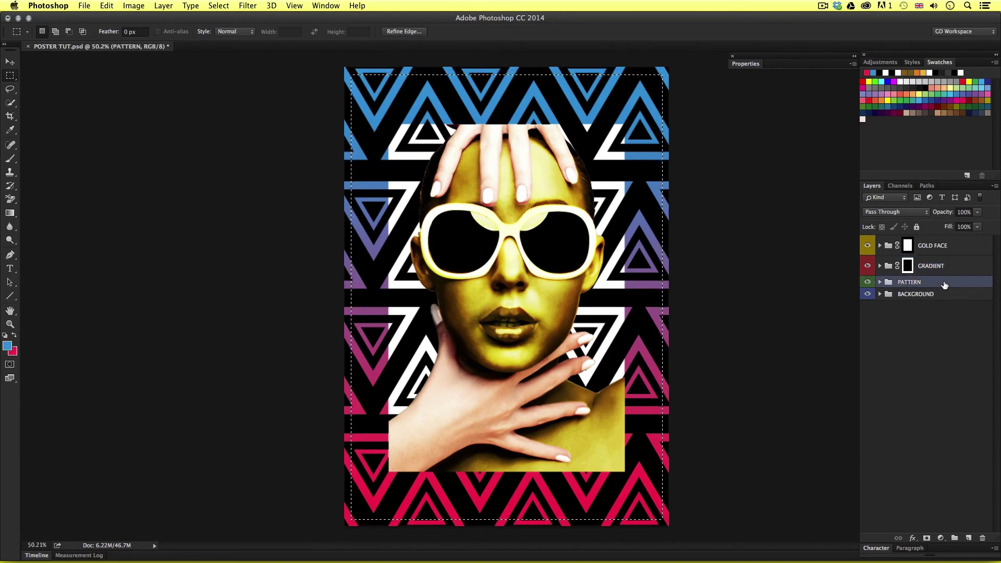
click(927, 539)
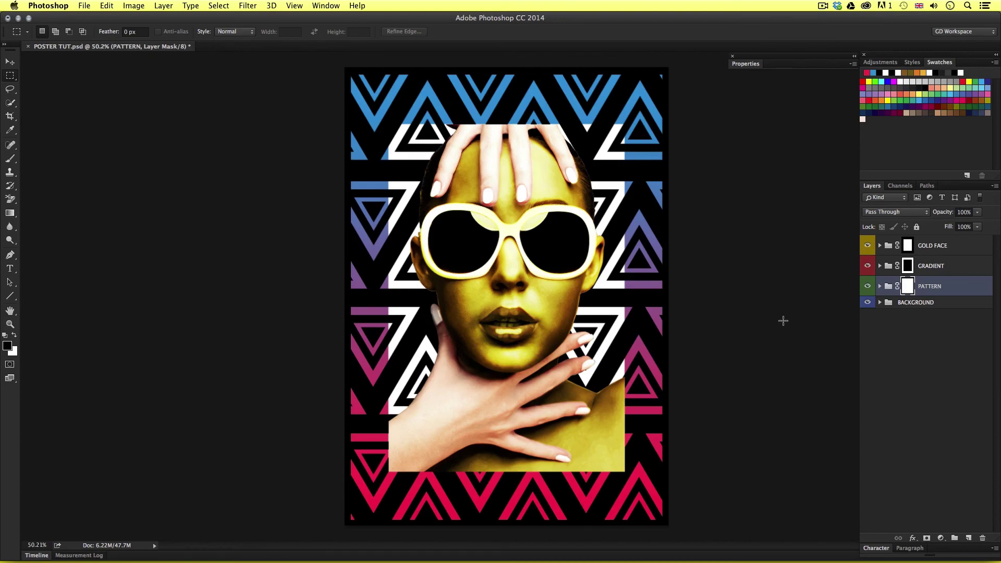
key(v)
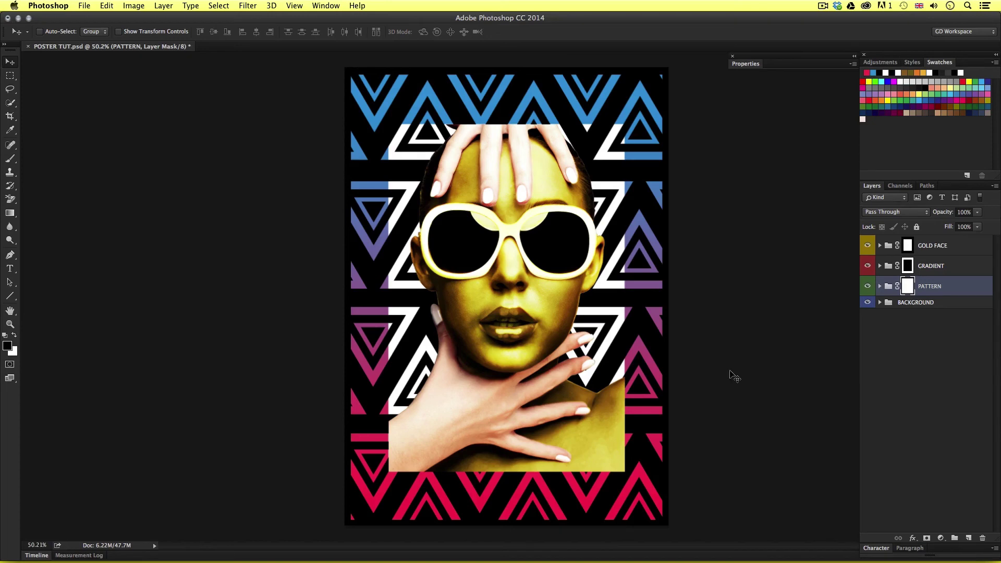
key(super+alt+a)
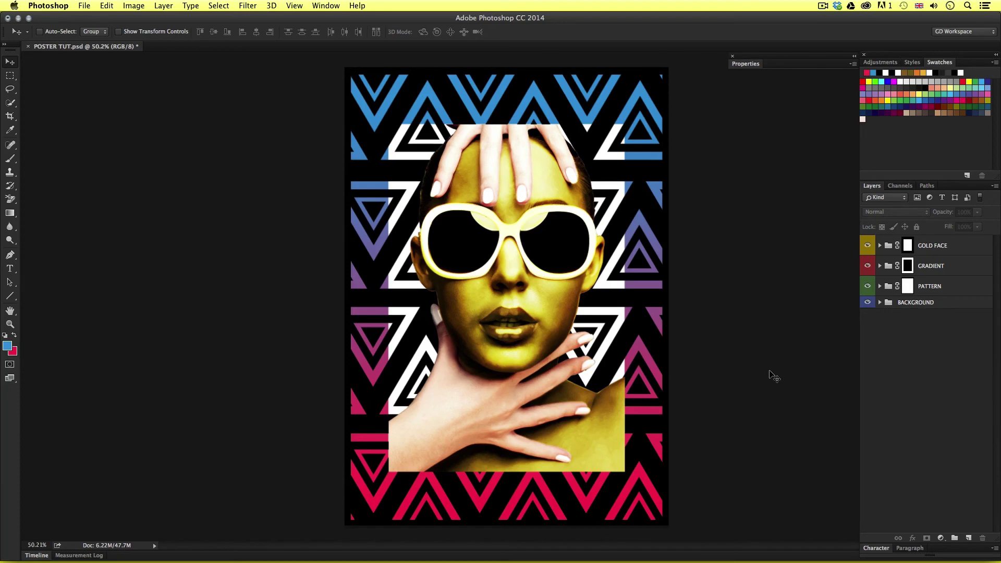
Add a text layer reading GOING FOR above the GOLD FACE group, placed over the blue triangles above the face.
key(alt+period)
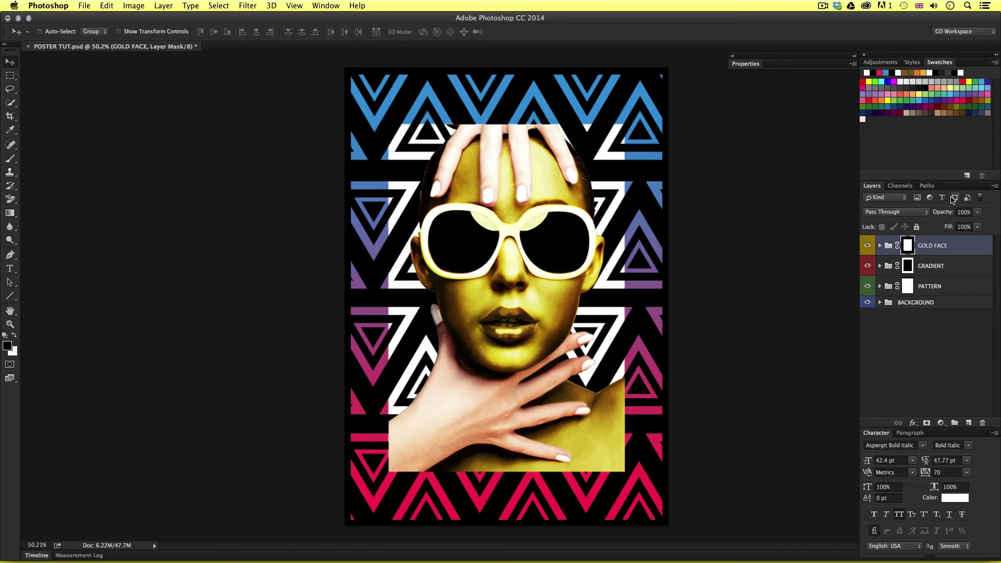
key(t)
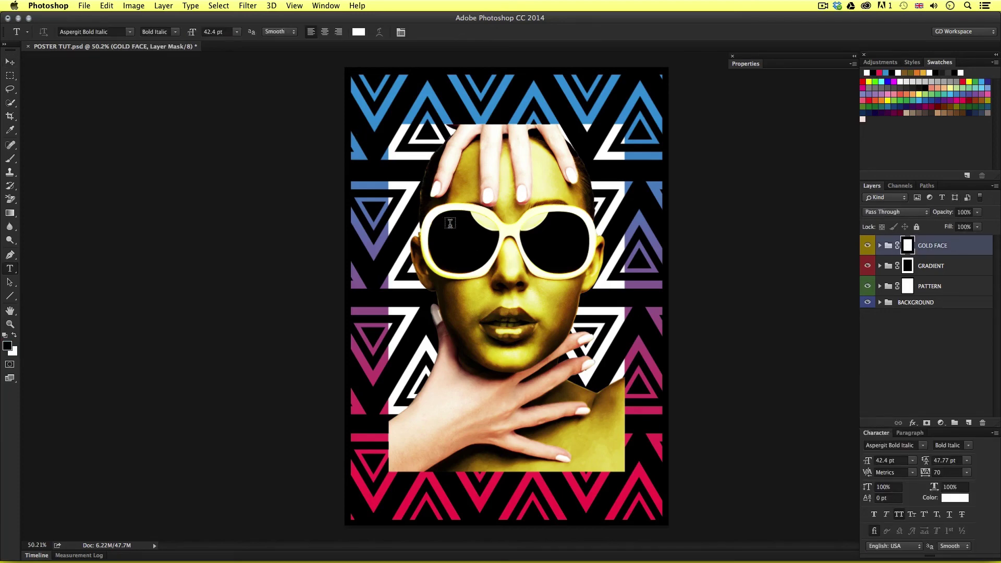
click(398, 104)
text(GOING FOR)
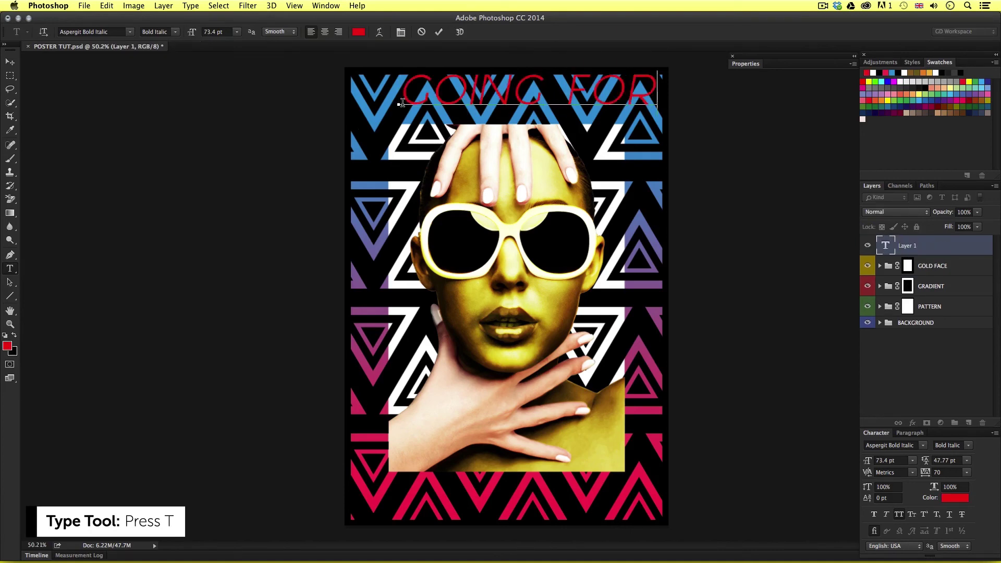
Format the GOING FOR text at 62.4 pt with 230 tracking and a near-white colour (fcfafa), and commit the text.
key(super+a)
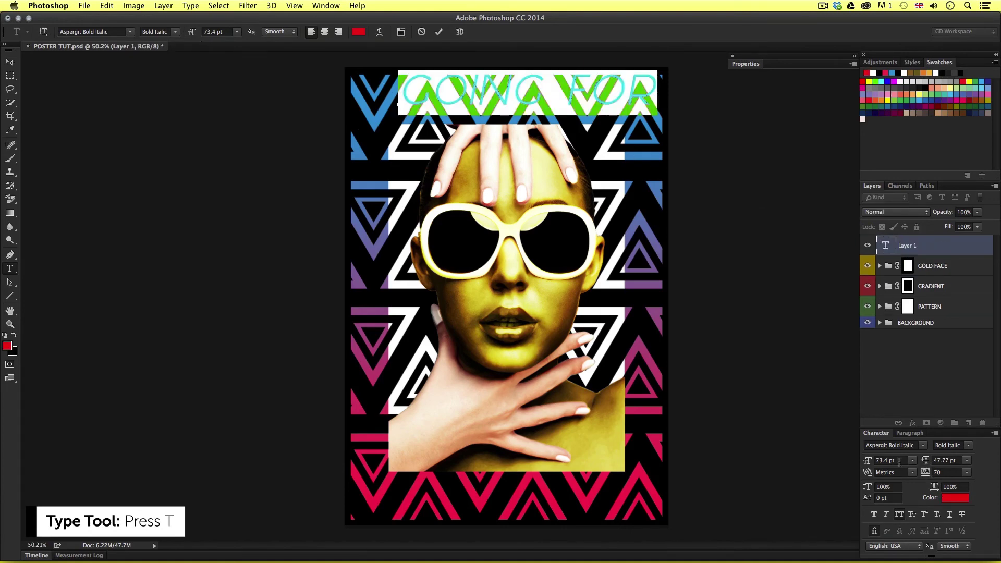
drag(868, 463, 860, 465)
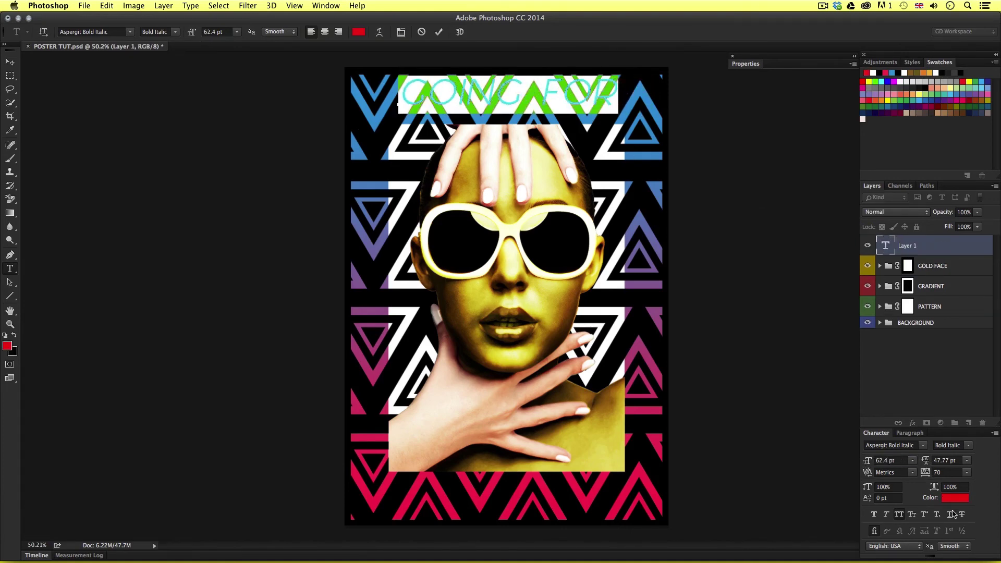
drag(926, 472, 928, 475)
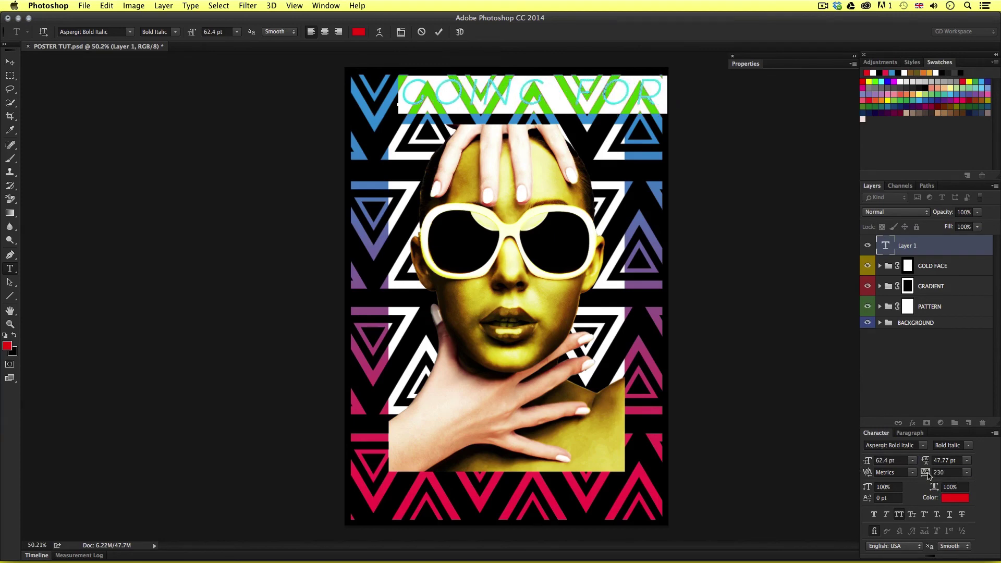
click(957, 500)
click(98, 253)
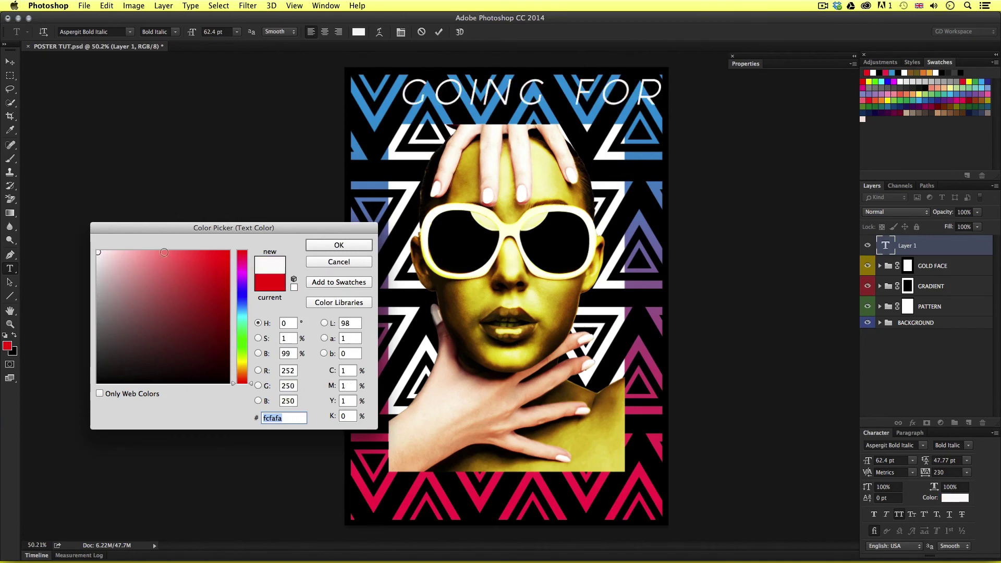
click(353, 245)
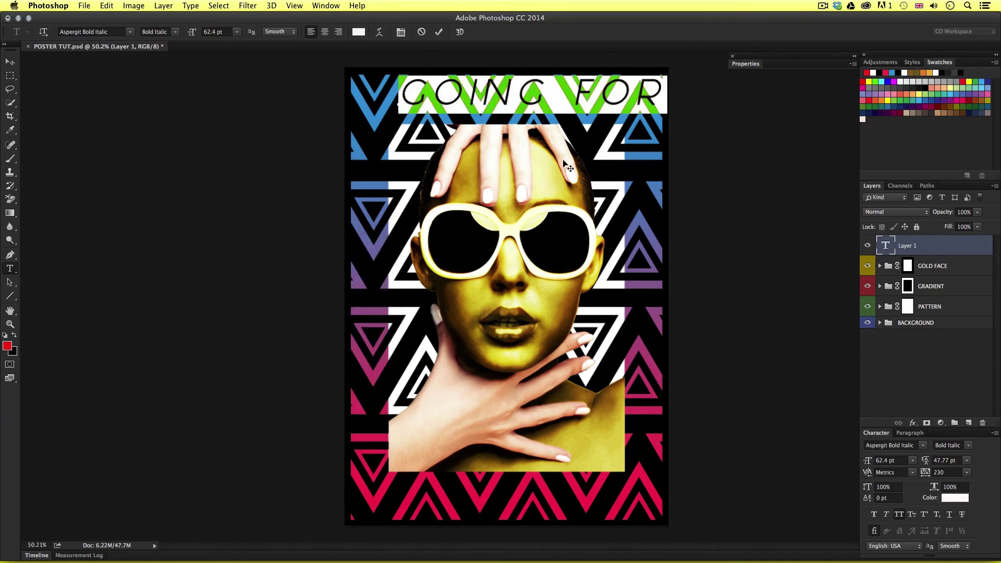
key(super+Return)
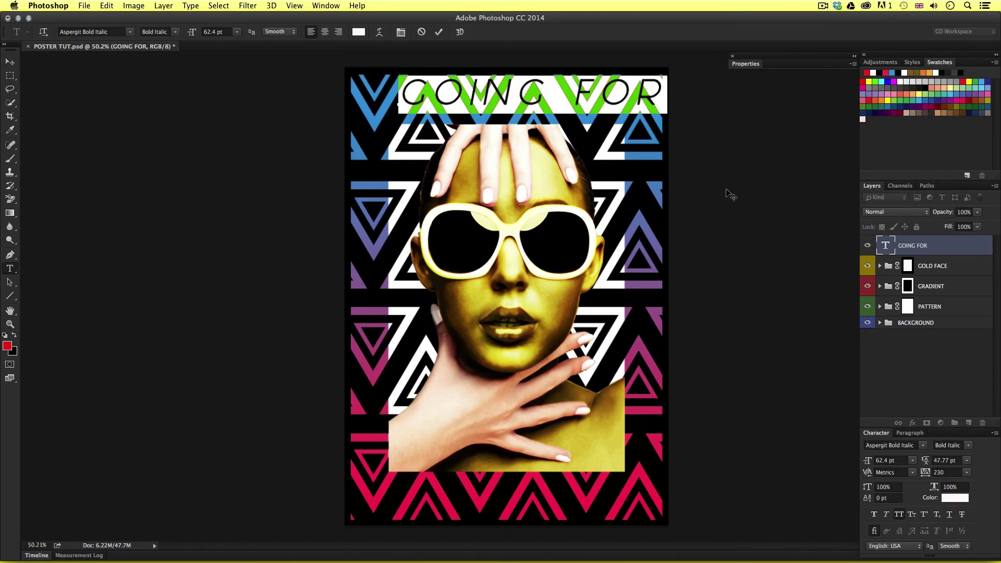
key(super+Return)
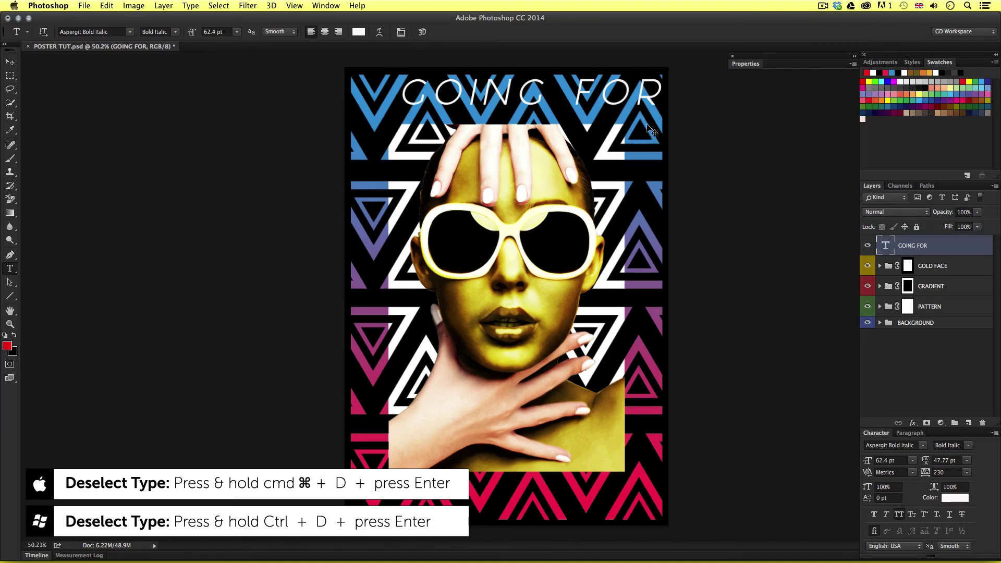
Scale the GOING FOR text down to about 57.66 pt with Free Transform and align it to the face image's width above it.
key(super+t)
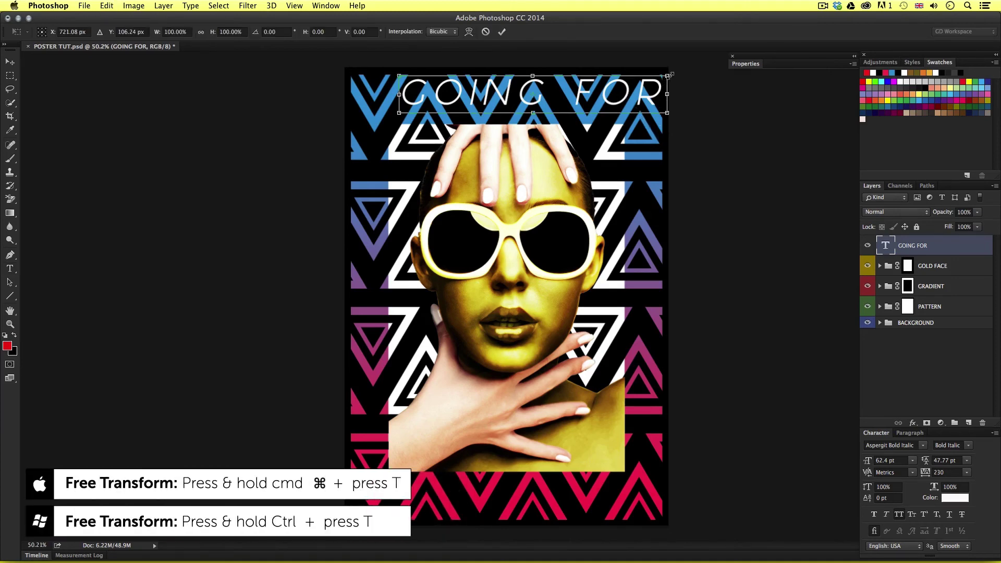
mouse_move(626, 83)
mouse_down()
mouse_move(610, 91)
mouse_move(641, 86)
mouse_move(634, 99)
mouse_up()
key(Return)
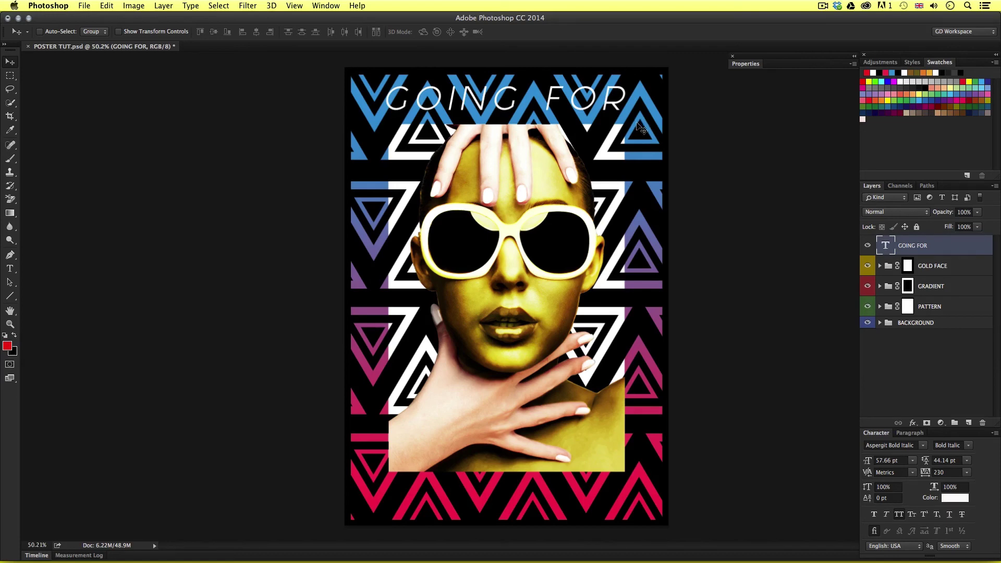
Duplicate the GOING FOR text straight down below the face image and change the copy's wording to GOLD.
drag(556, 99, 556, 497)
key(t)
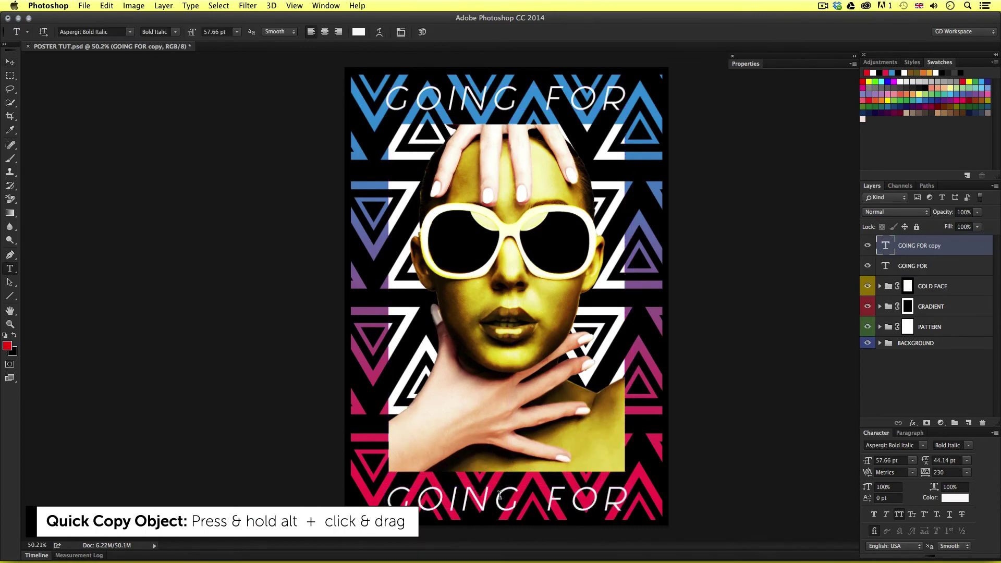
click(492, 499)
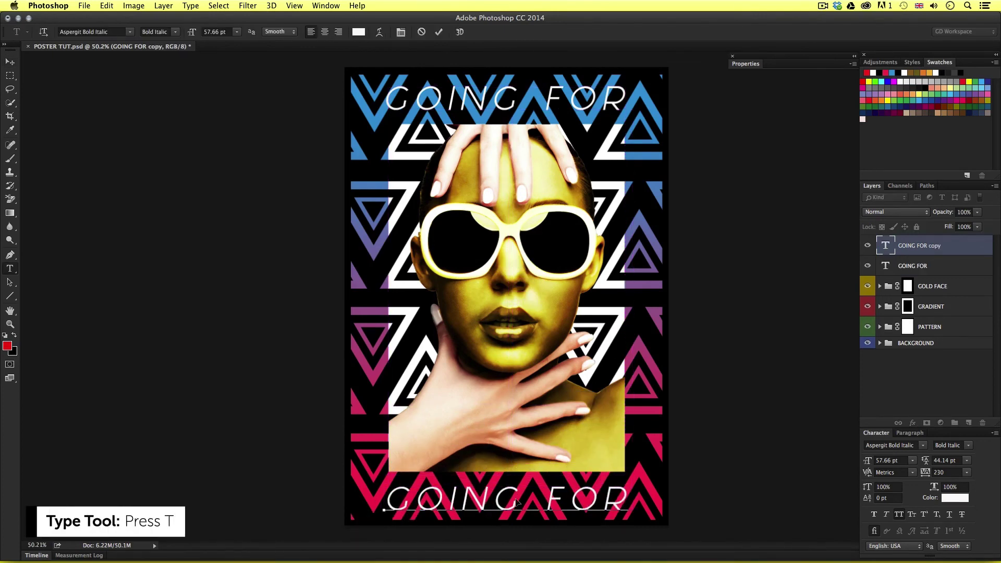
key(super+a)
text(GOLD)
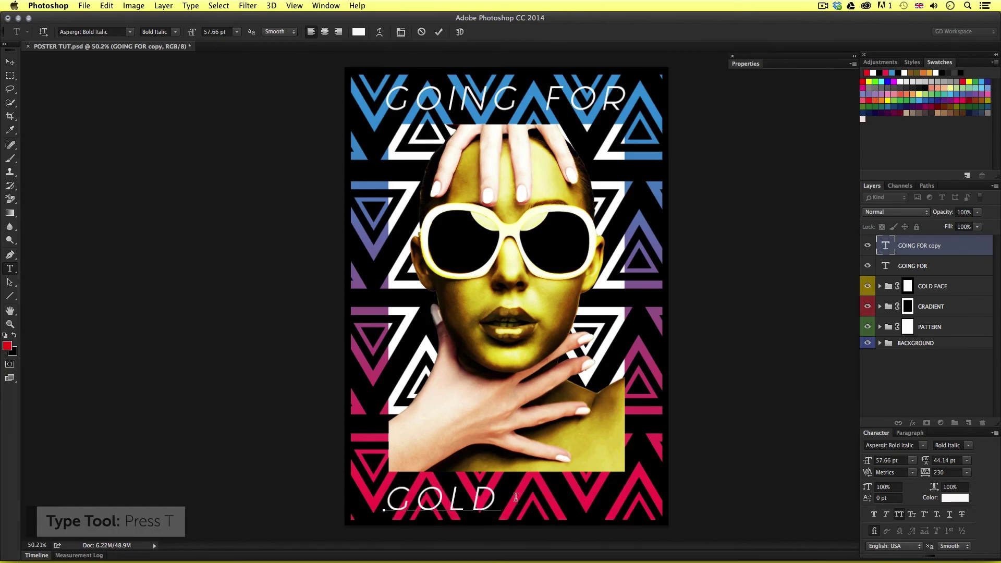
key(super+Return)
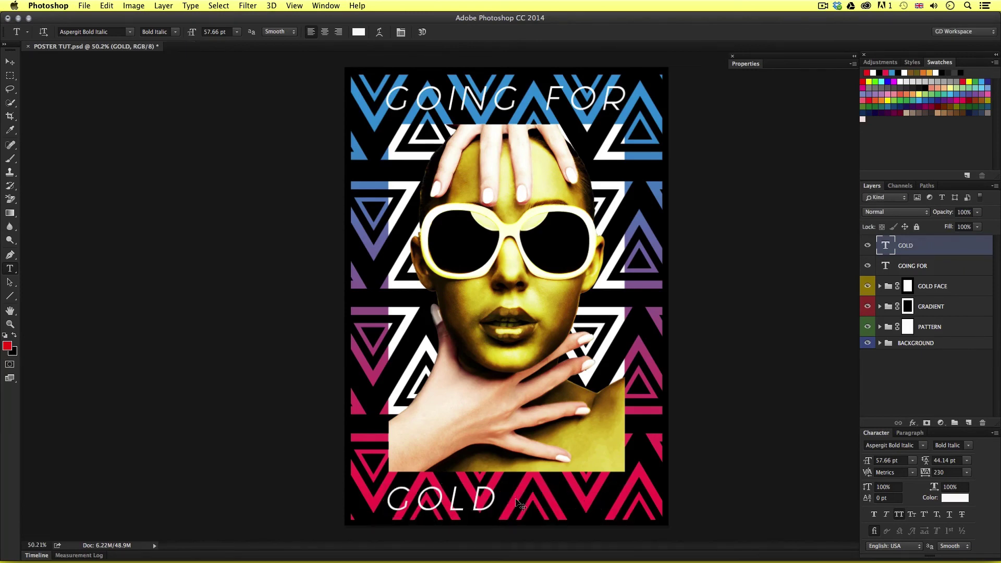
Move the GOLD text to the horizontal centre of the poster, beneath the face image.
key(v)
drag(459, 500, 585, 462)
key(z)
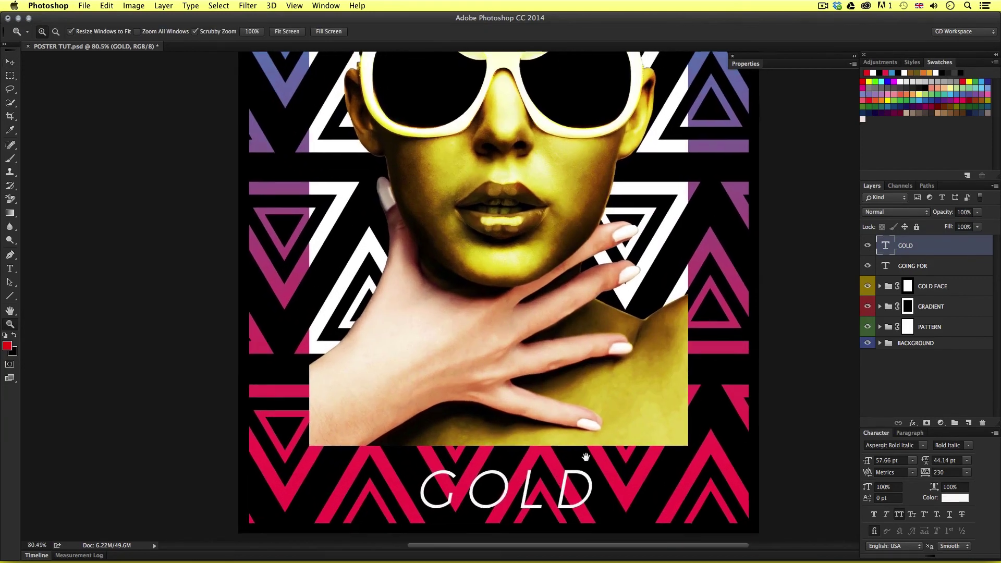
Create a new layer named LINE LEFT above the GOLD text layer.
key(super+shift+alt+n)
key(v)
key(super+shift+n)
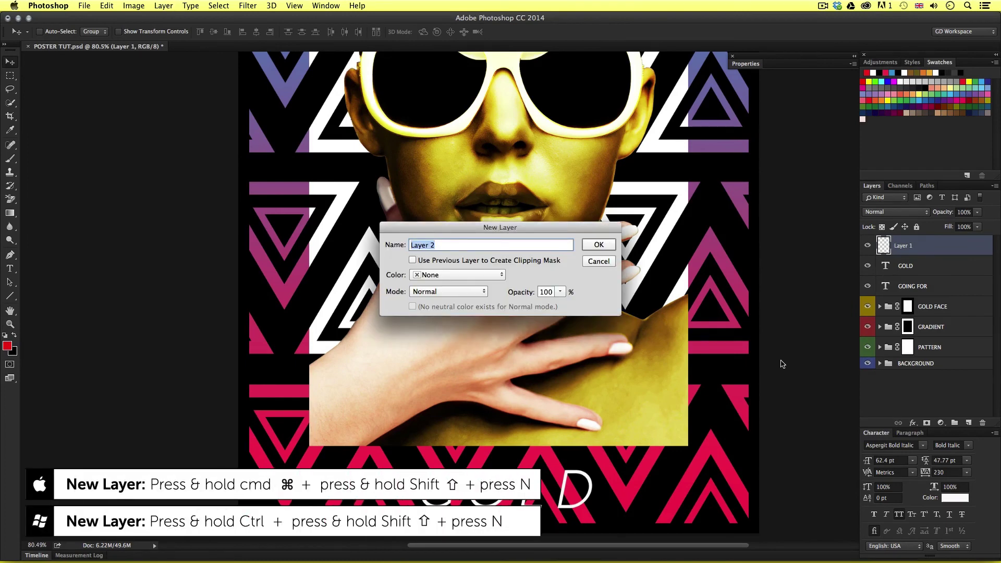
text(LiNE LEFT)
click(599, 245)
Marquee a thin horizontal bar to the left of GOLD, starting at the face image's left edge, fill it with white and deselect.
click(11, 78)
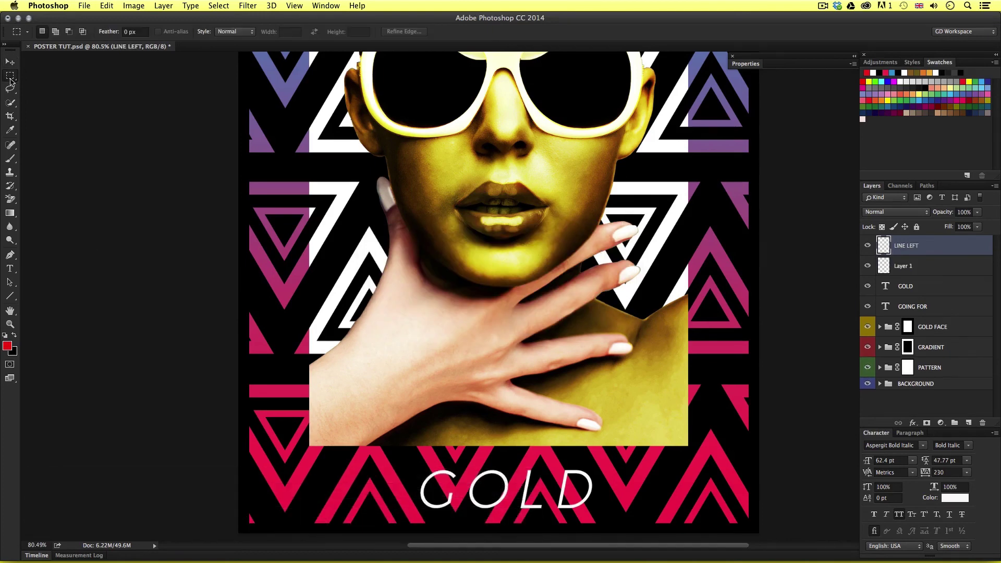
drag(312, 484, 363, 490)
key(g)
key(d)
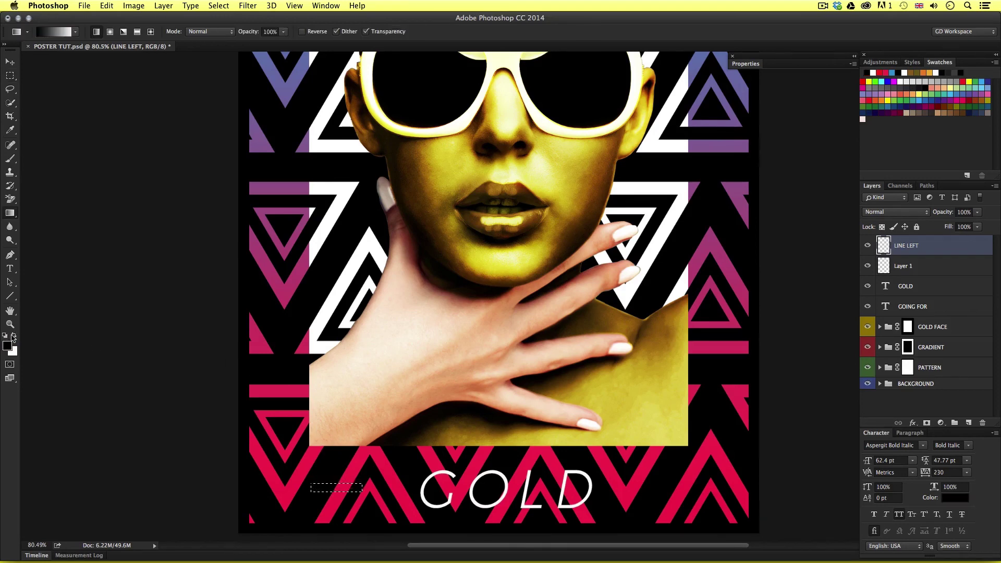
key(x)
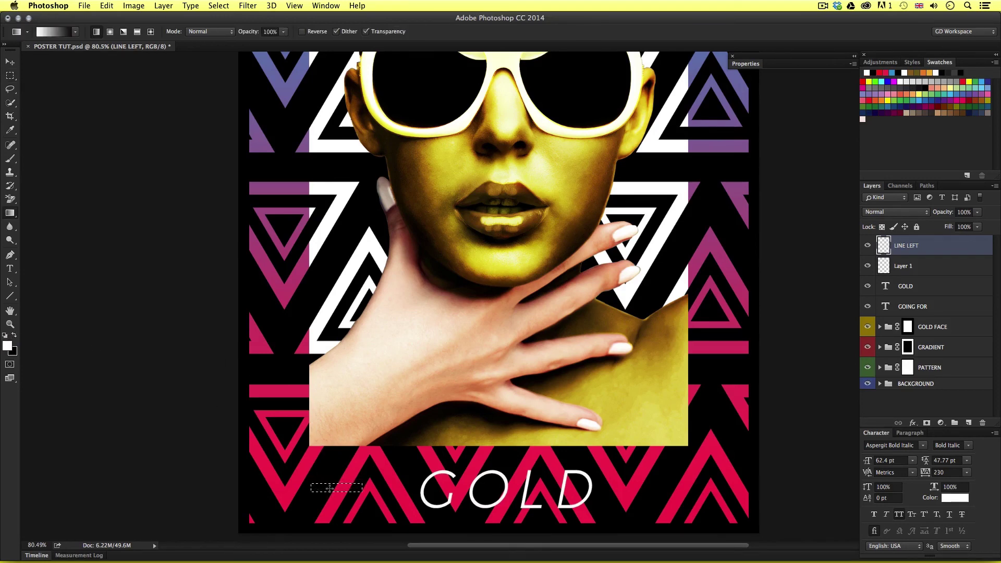
drag(10, 214, 42, 219)
click(358, 491)
key(ctrl+d)
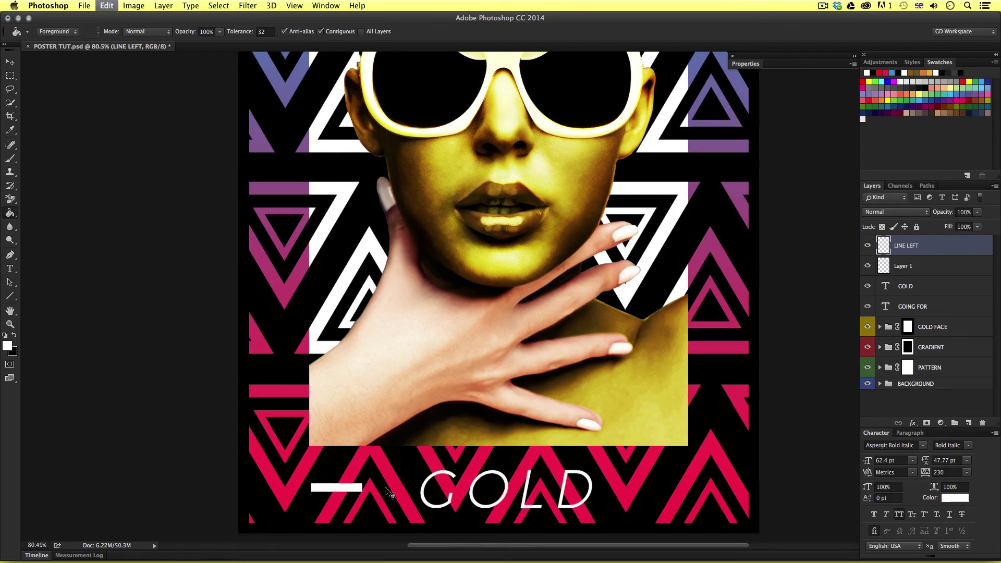
Reduce the left line's height to 70% with Free Transform, keeping its full width.
key(ctrl+t)
scroll(344, 503, up, 3)
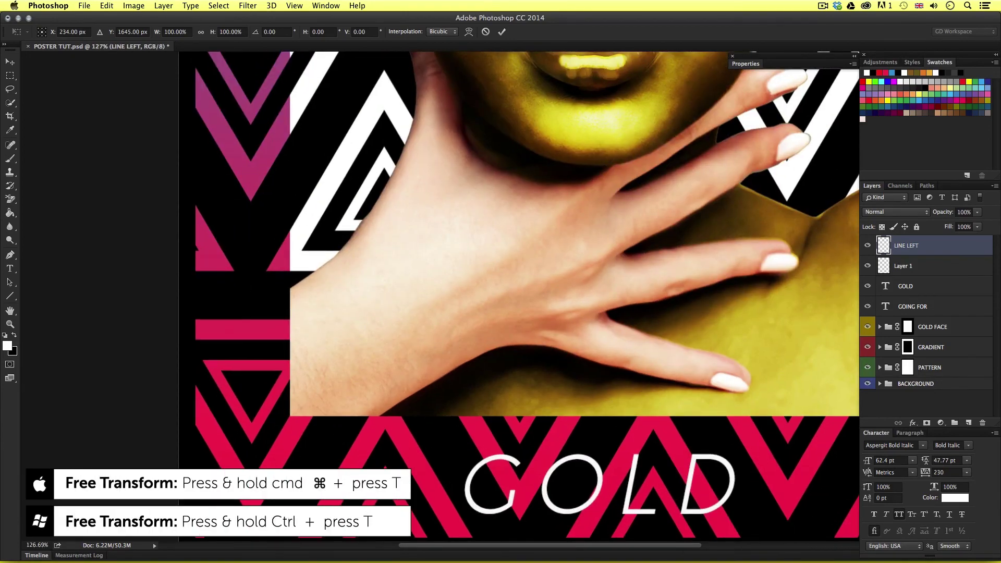
text(70)
key(Return)
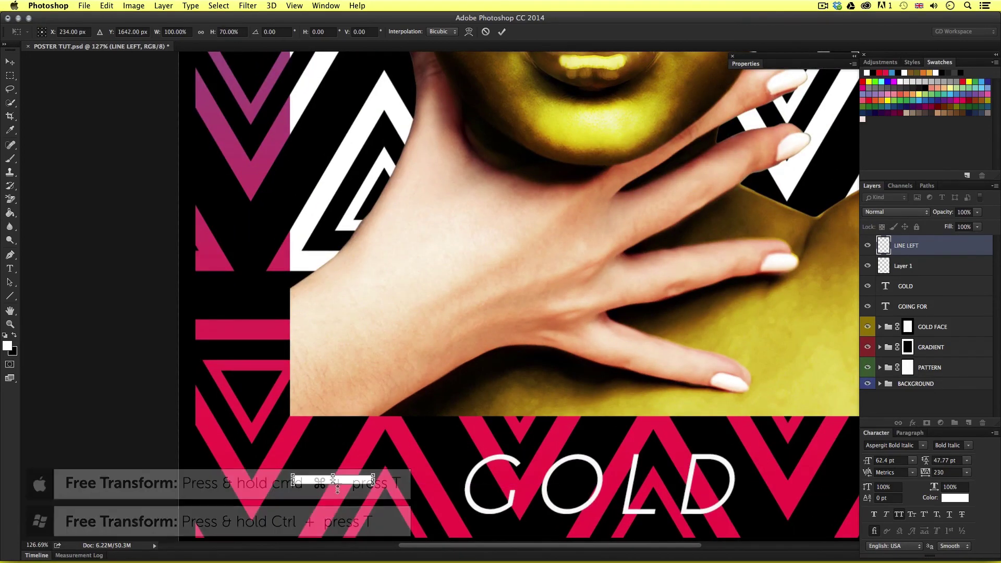
key(Return)
Duplicate the left line horizontally to the other side of GOLD, ending at the face image's right edge.
key(z)
alt+click(423, 496)
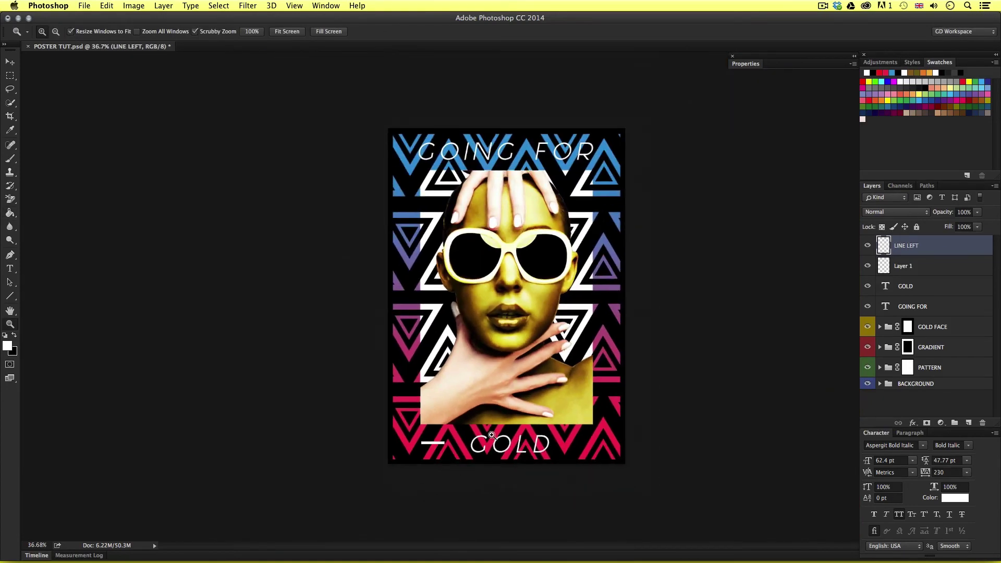
drag(492, 435, 520, 429)
key(v)
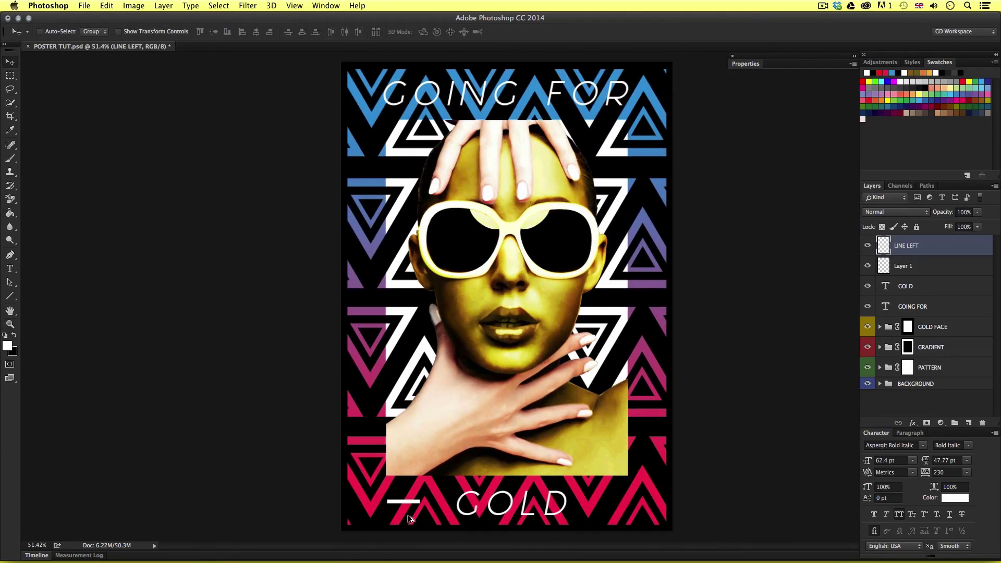
drag(419, 516, 637, 516)
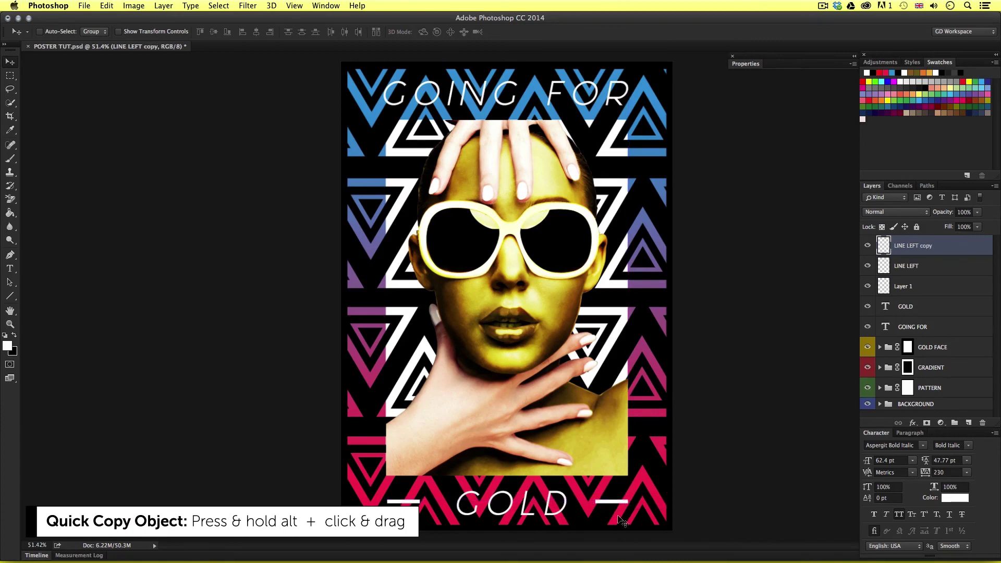
Rename the copied line layer as LINE RIGHT.
key(z)
drag(537, 497, 556, 487)
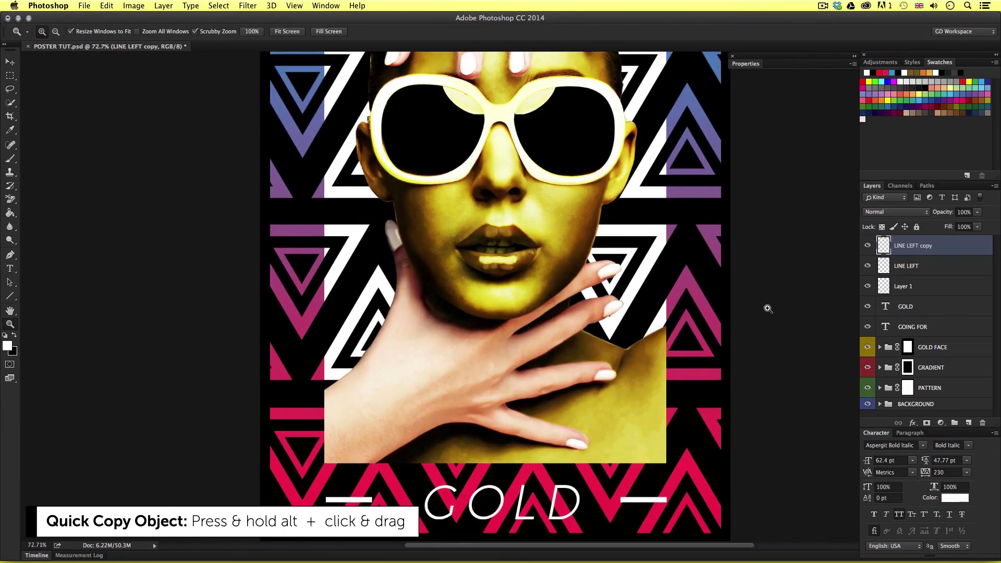
double_click(930, 246)
text(LINE )
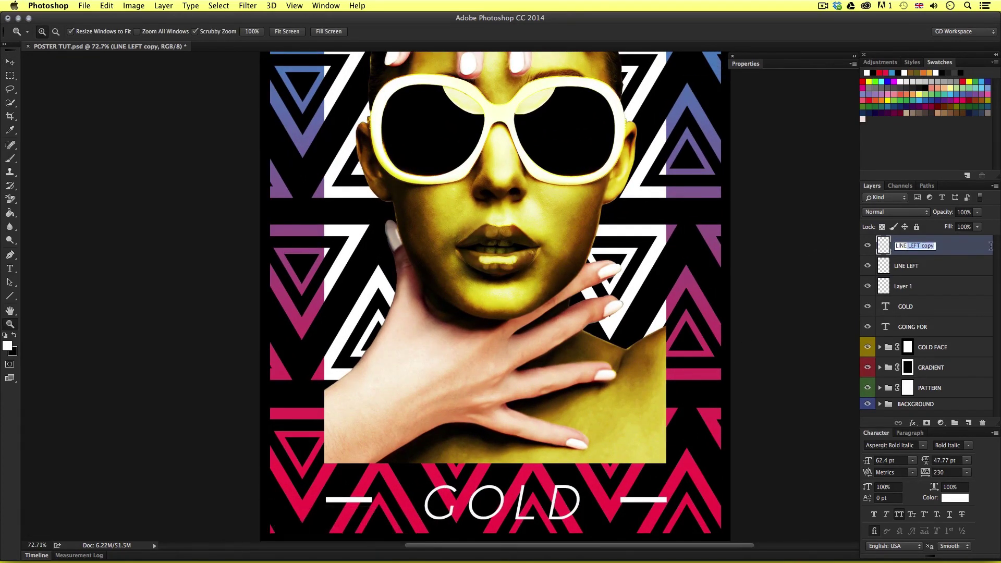
text(RIGHT)
key(Return)
Thin the LINE LEFT and LINE RIGHT layers together to about 71% of their height with Free Transform.
drag(492, 494, 576, 358)
click(954, 266)
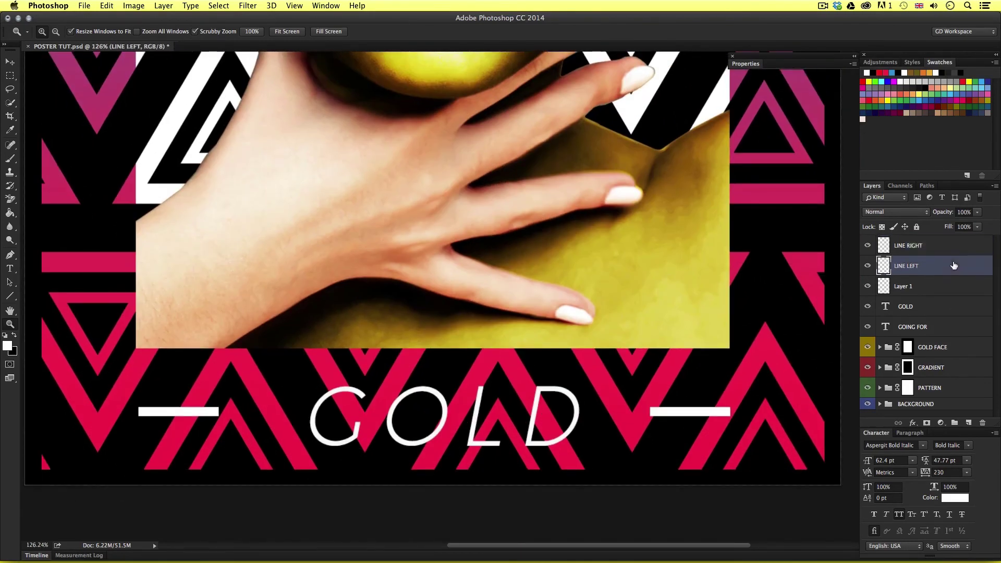
shift+click(947, 246)
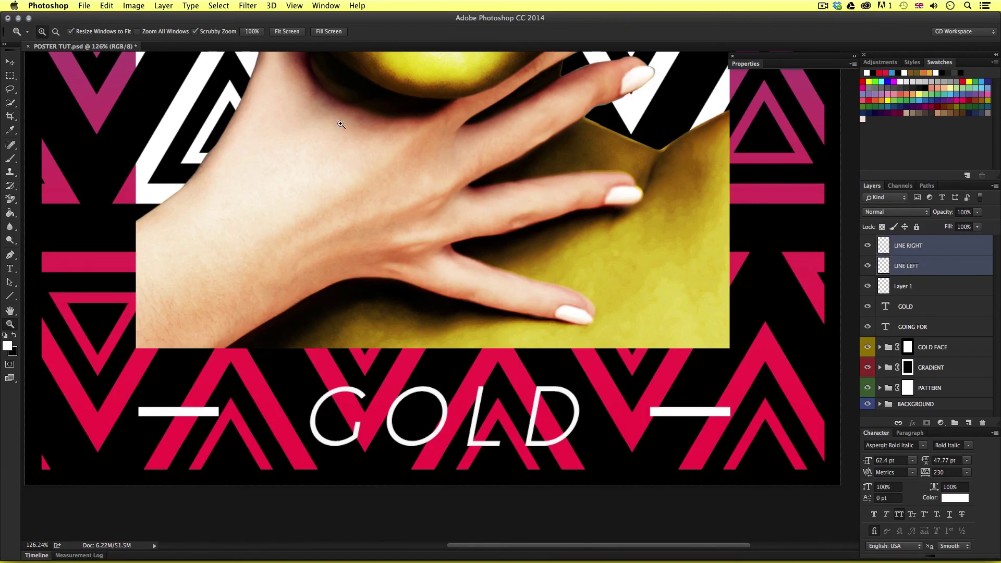
key(v)
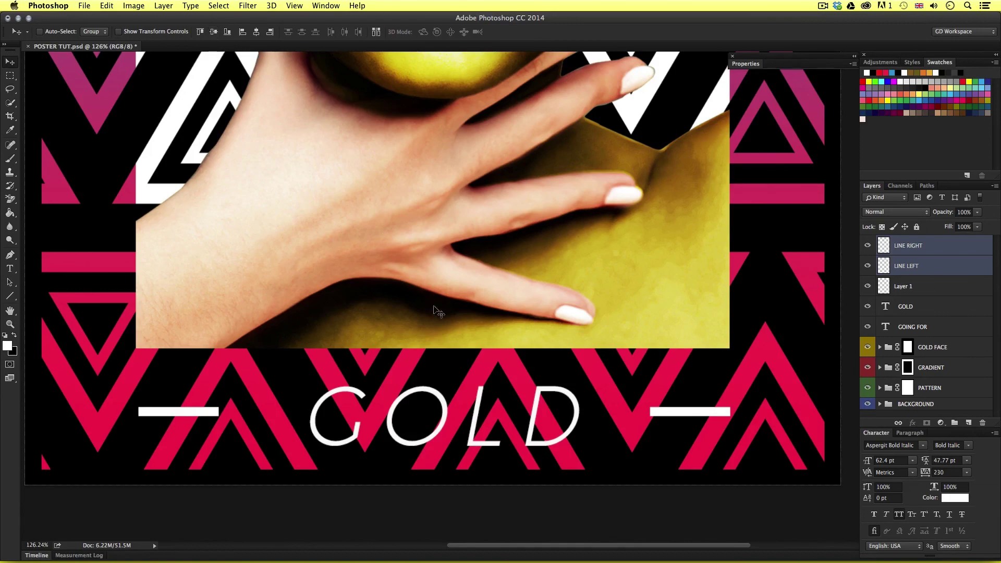
key(super+t)
drag(435, 412, 434, 405)
scroll(460, 435, up, 1)
scroll(460, 434, up, 2)
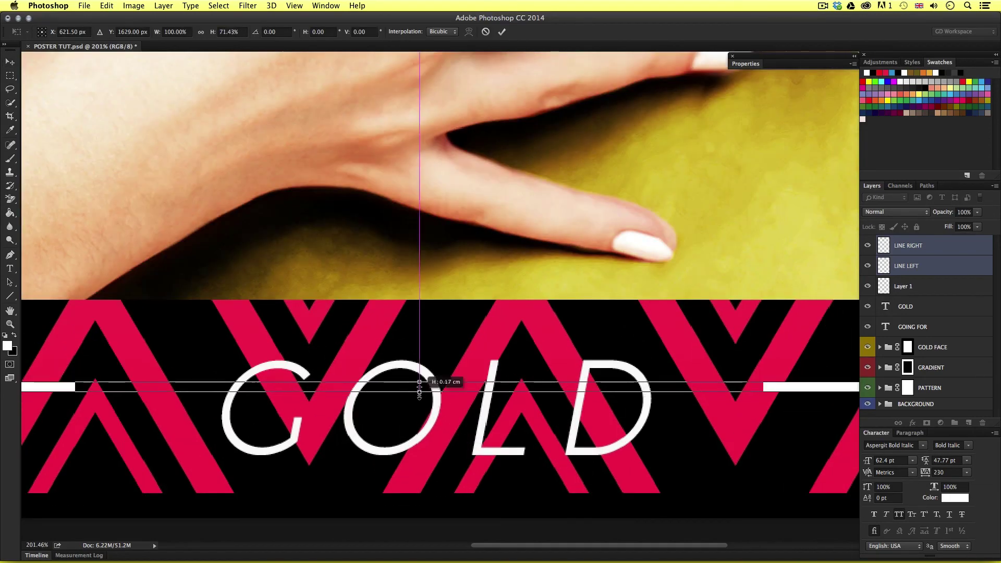
scroll(423, 385, down, 5)
key(Return)
Scale the GOLD text up proportionally about its centre to about 70.29 pt, keeping it between the two lines.
super+click(354, 389)
key(super+t)
drag(355, 389, 345, 389)
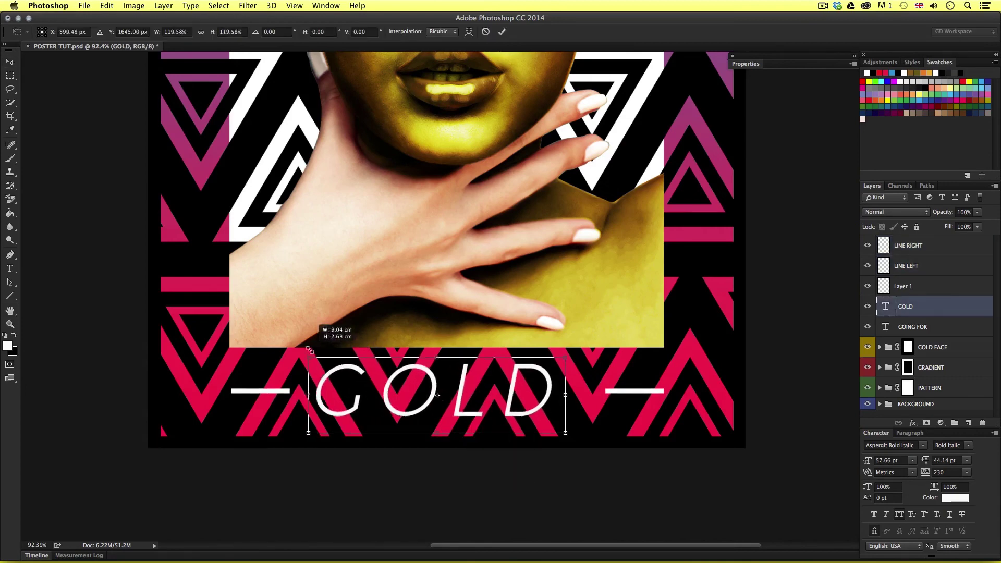
key(Return)
scroll(345, 388, down, 4)
scroll(574, 396, up, 2)
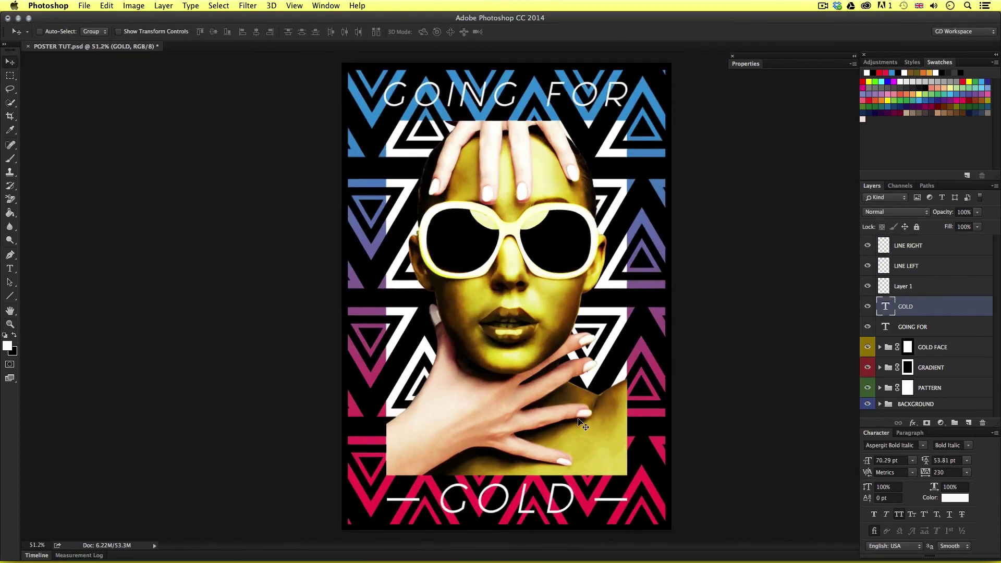
Group all layers from LINE RIGHT down to GOING FOR.
click(916, 246)
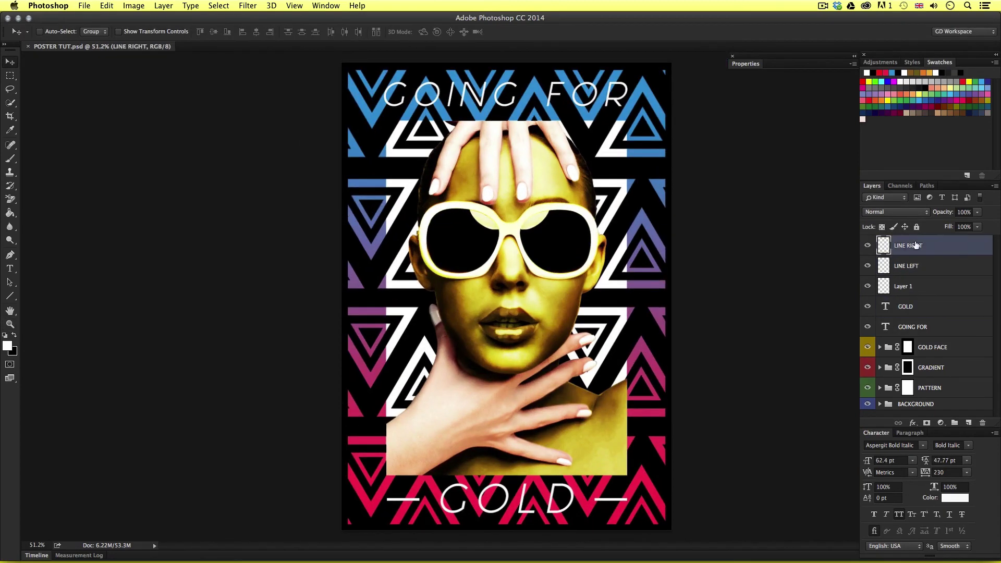
shift+click(932, 331)
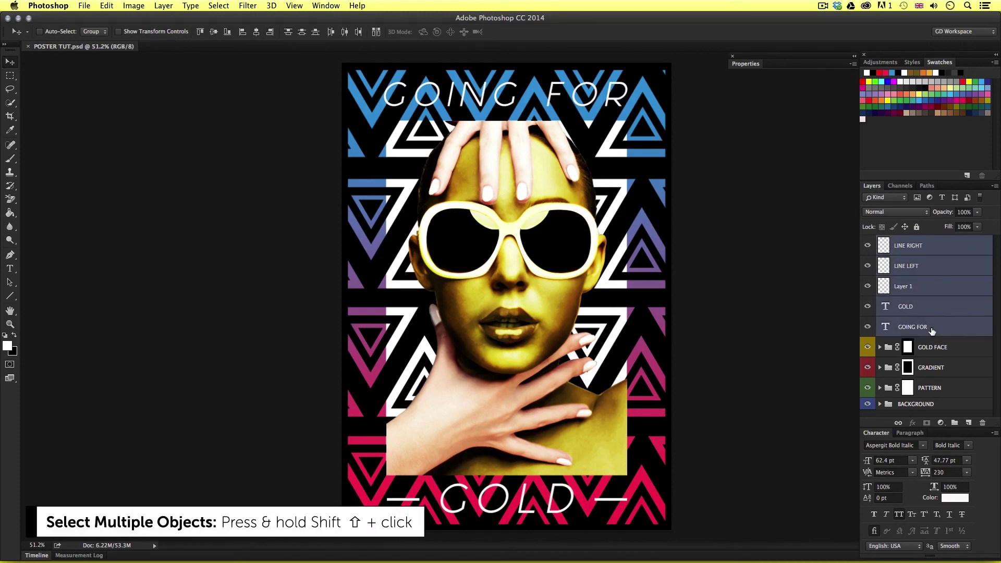
key(super+g)
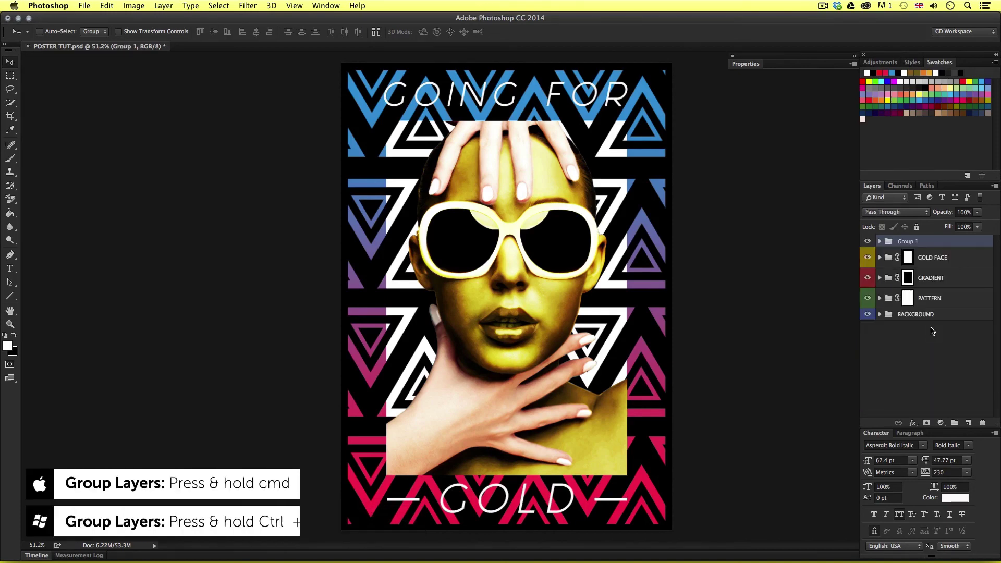
Rename the new group as TYPE and give it a violet colour label.
double_click(907, 242)
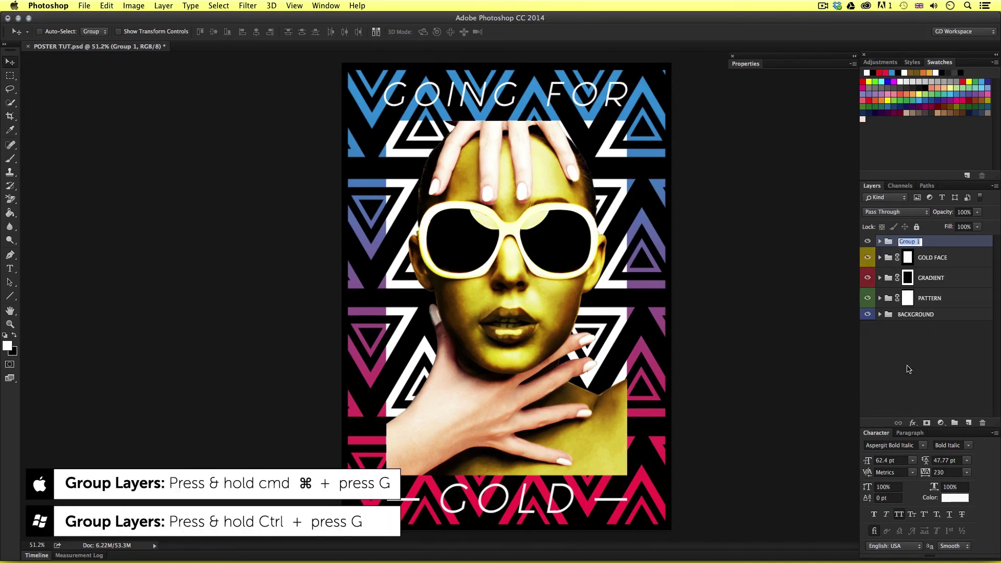
text(TYPE)
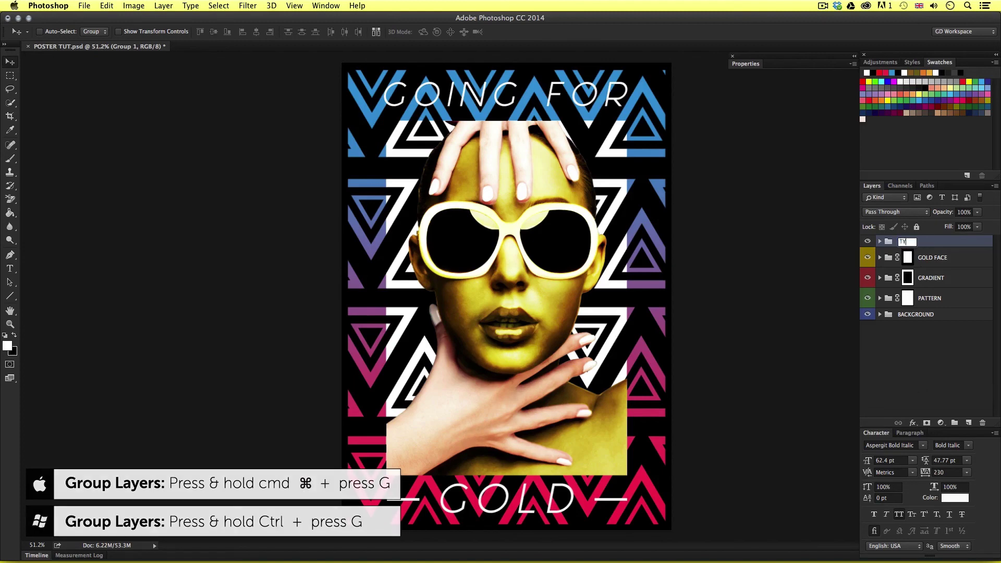
right_click(953, 242)
click(915, 496)
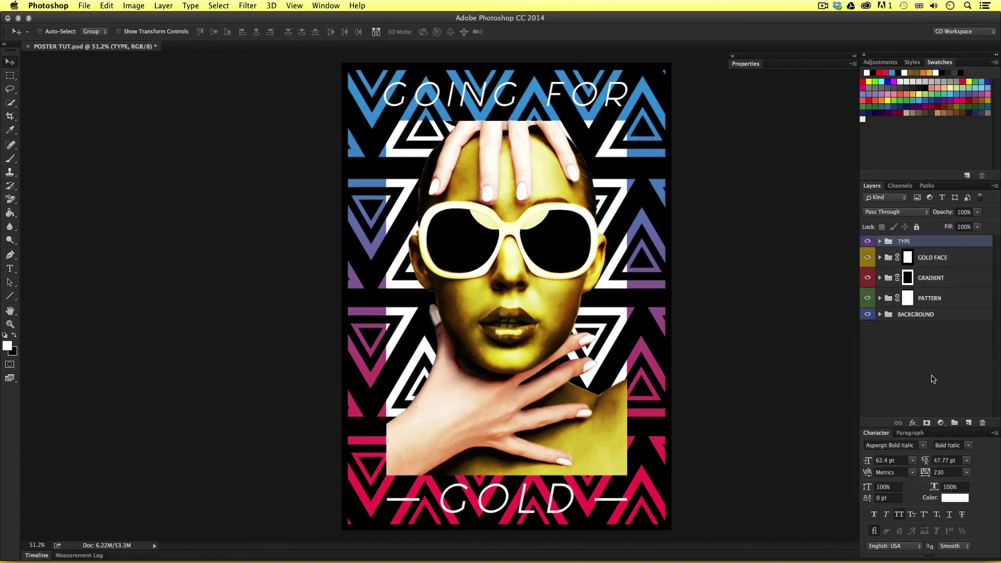